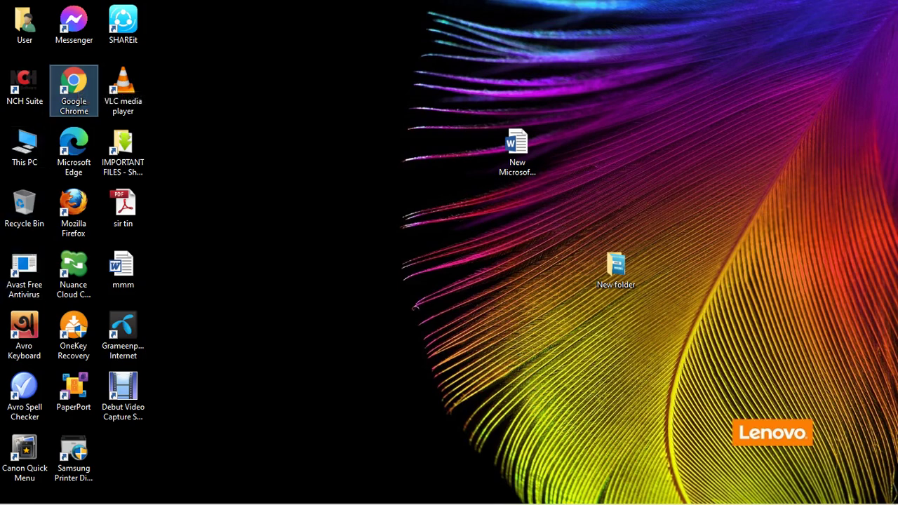
Launch Google Chrome from the desktop shortcut to a New Tab page.
mouse_move(255, 503)
mouse_move(449, 504)
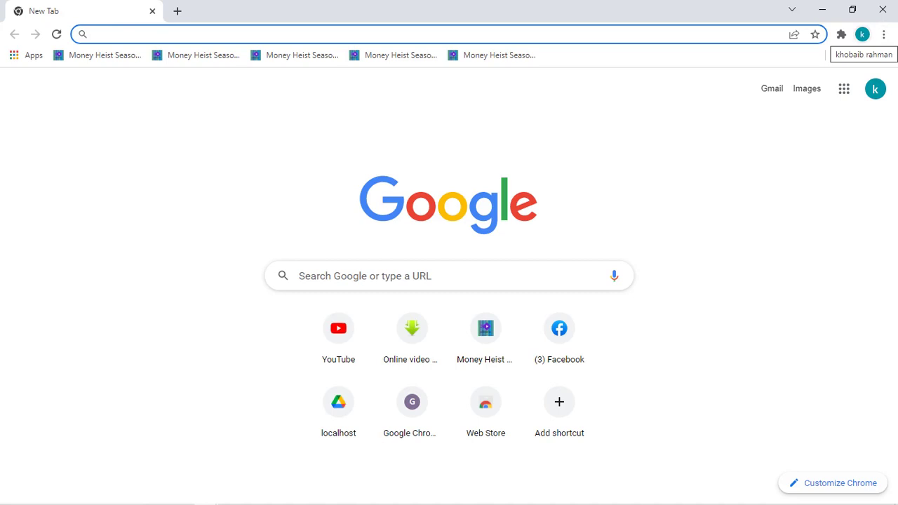
Open the profile menu and choose Add to create a new Chrome profile.
click(862, 33)
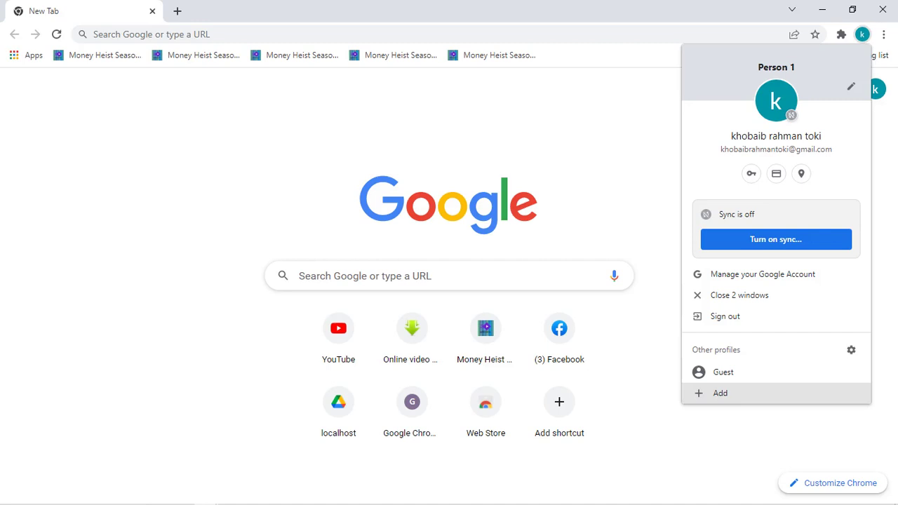
click(720, 392)
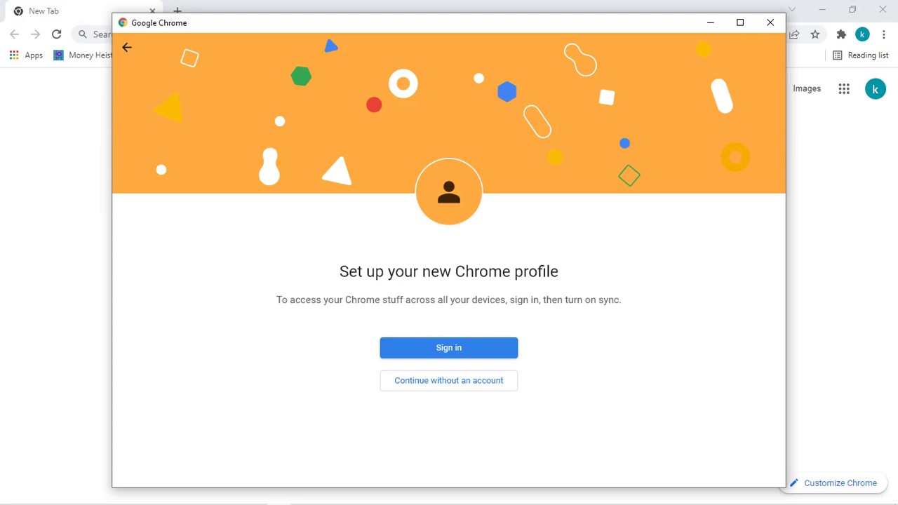
Open the new profile's Google sign-in page and switch its language to English (United States).
click(448, 347)
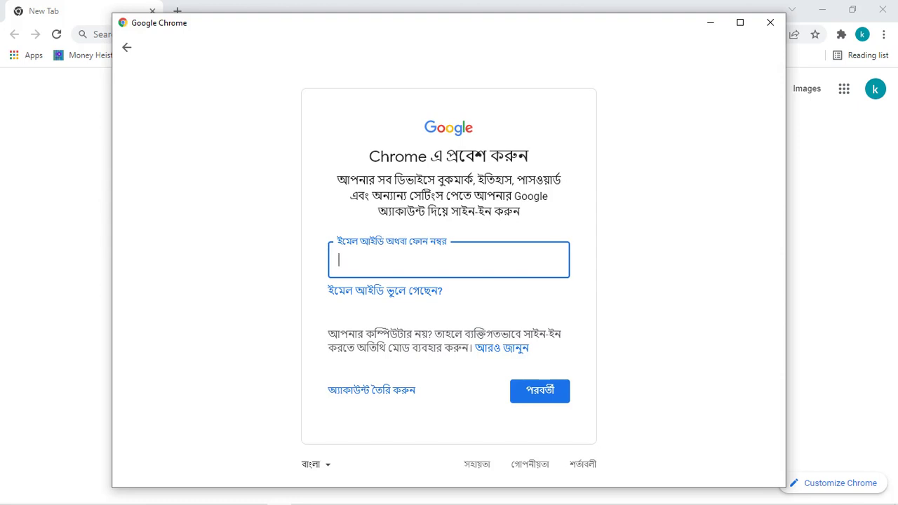
click(315, 464)
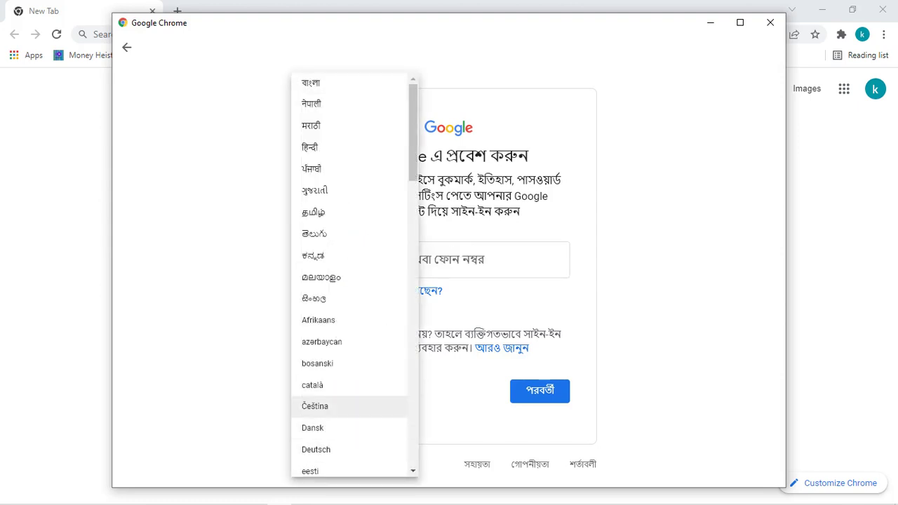
scroll(350, 404, down, 15)
scroll(350, 316, up, 15)
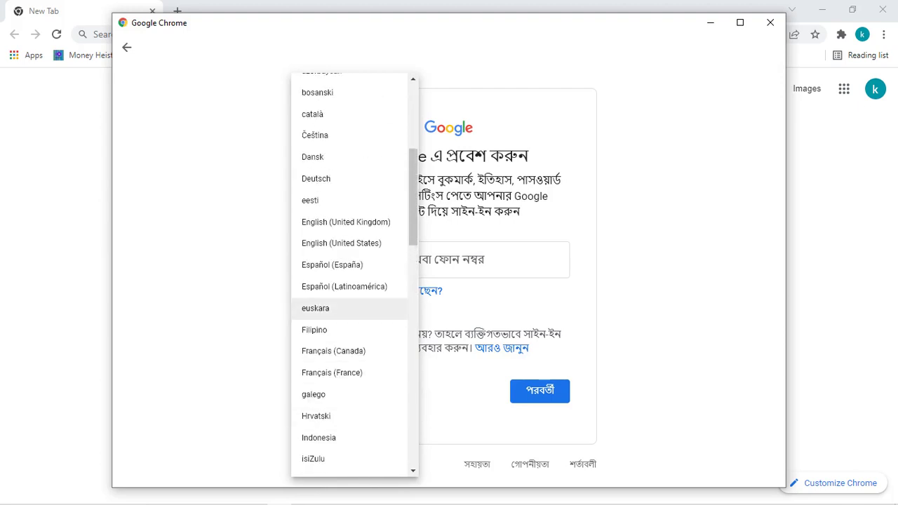
click(340, 243)
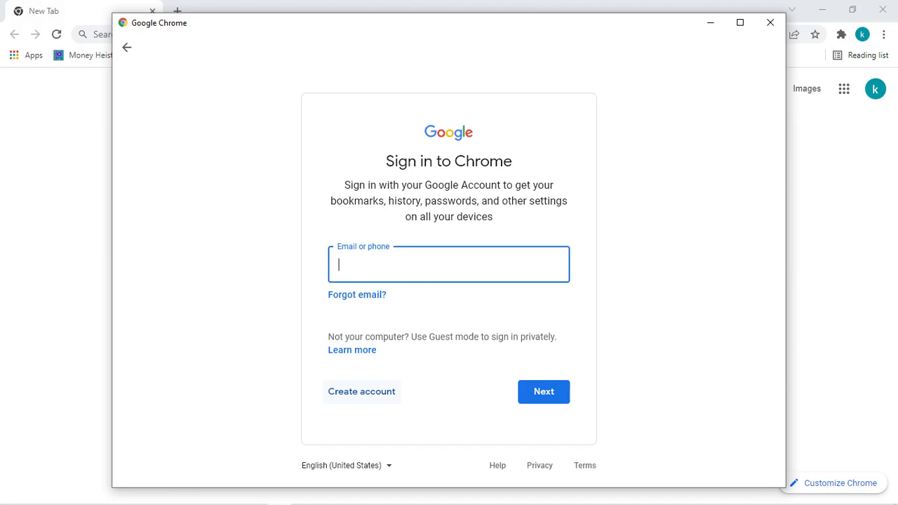
Start a personal Google account and enter the first name, fixing its capitalisation.
click(361, 391)
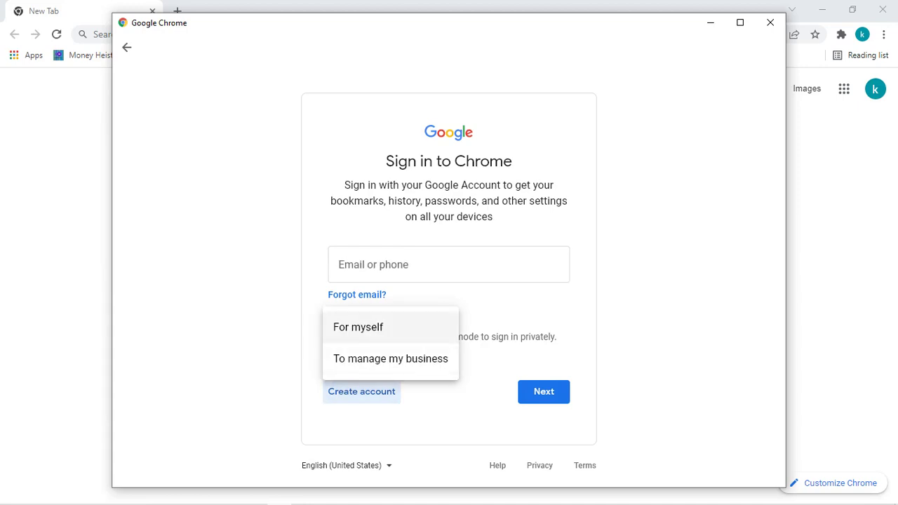
click(358, 326)
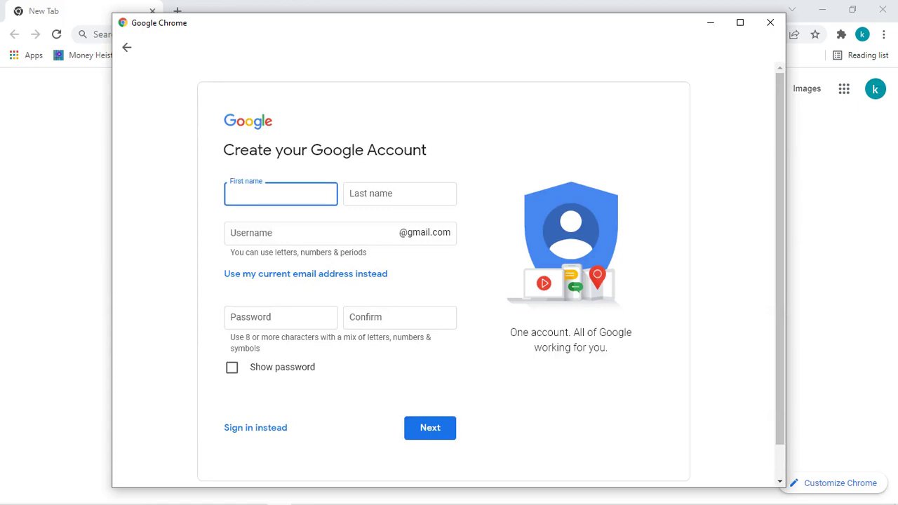
text(iSTI)
key(BackSpace)
key(BackSpace)
key(BackSpace)
key(BackSpace)
text(Isti)
Fill in the last name and the chosen Gmail username.
key(Tab)
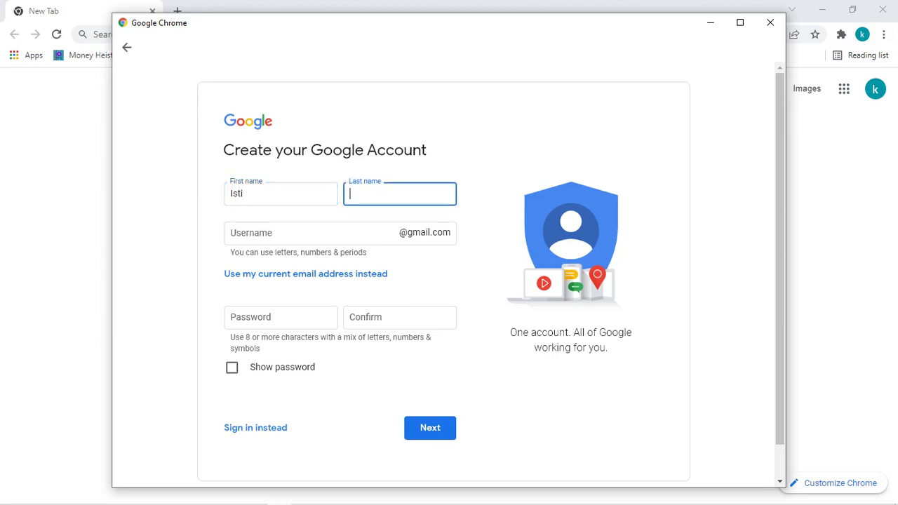
text(Ahamed)
key(Tab)
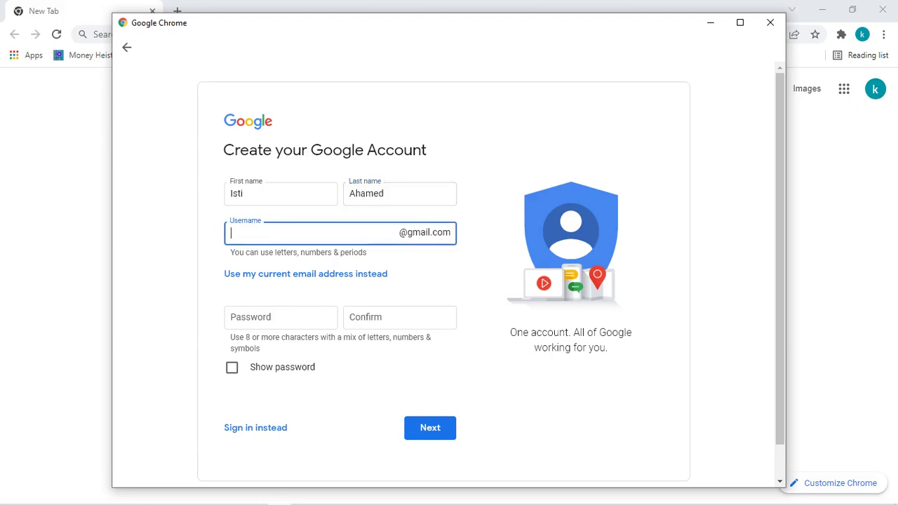
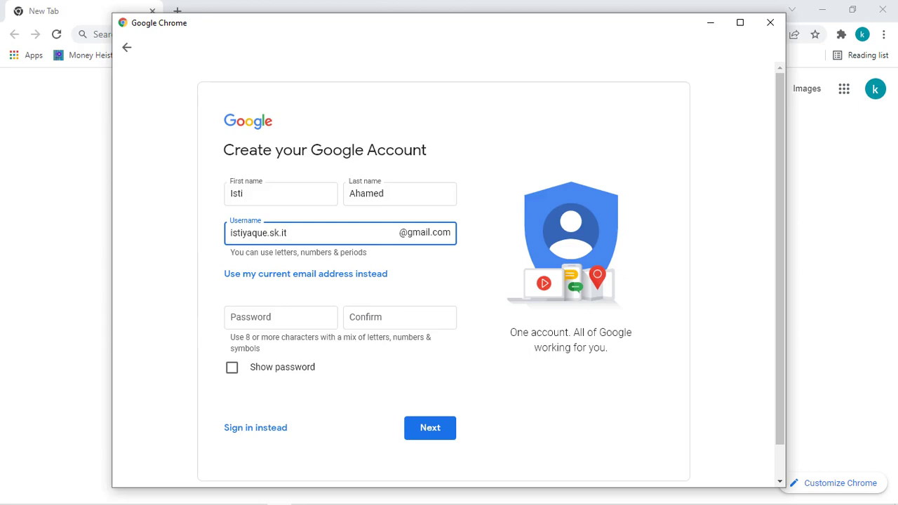
key(Tab)
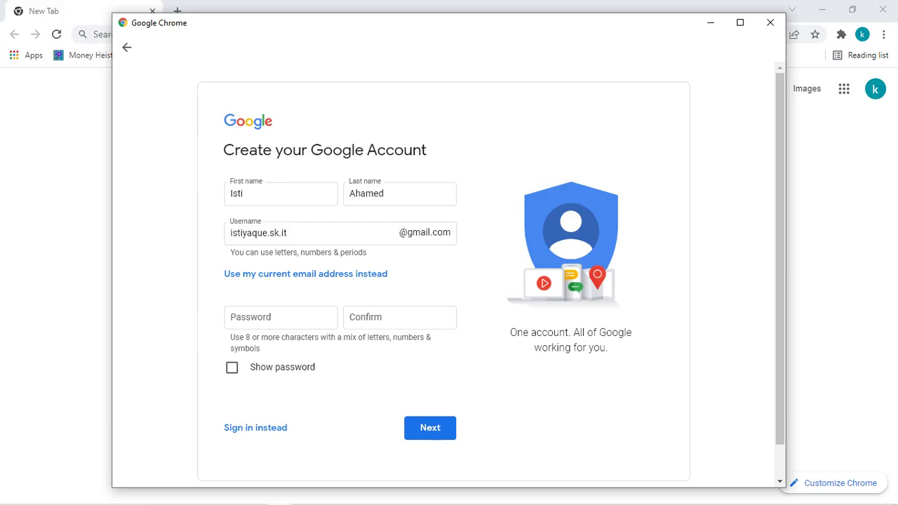
Enter the account password in both Password and Confirm fields, then submit the form.
click(281, 317)
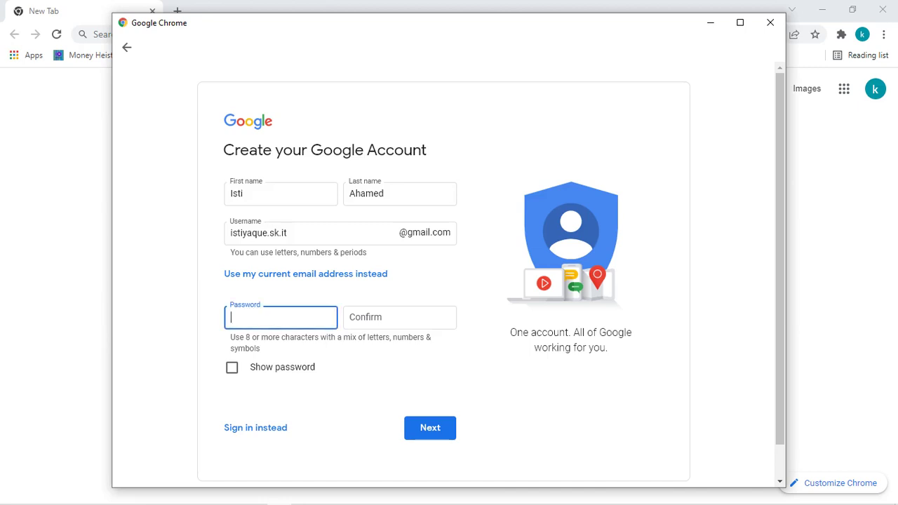
text(***********)
click(399, 317)
text(**)
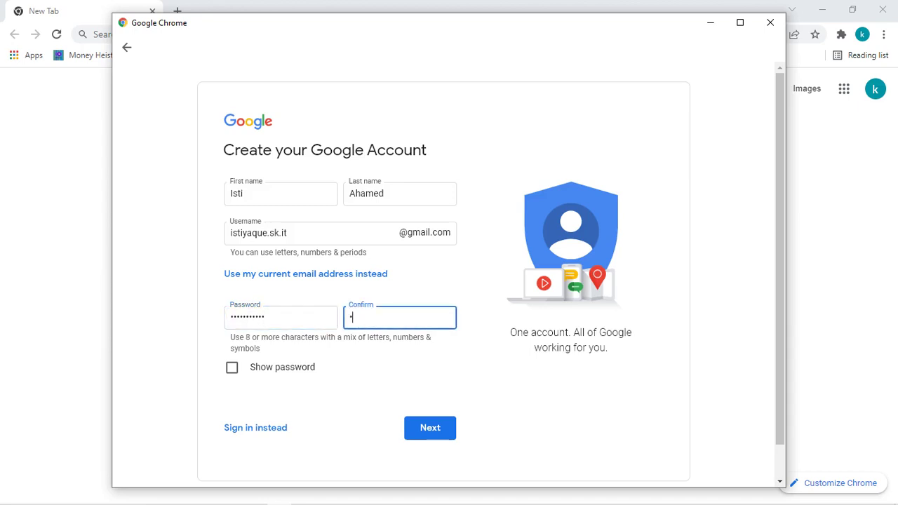
text(**)
text(•••••)
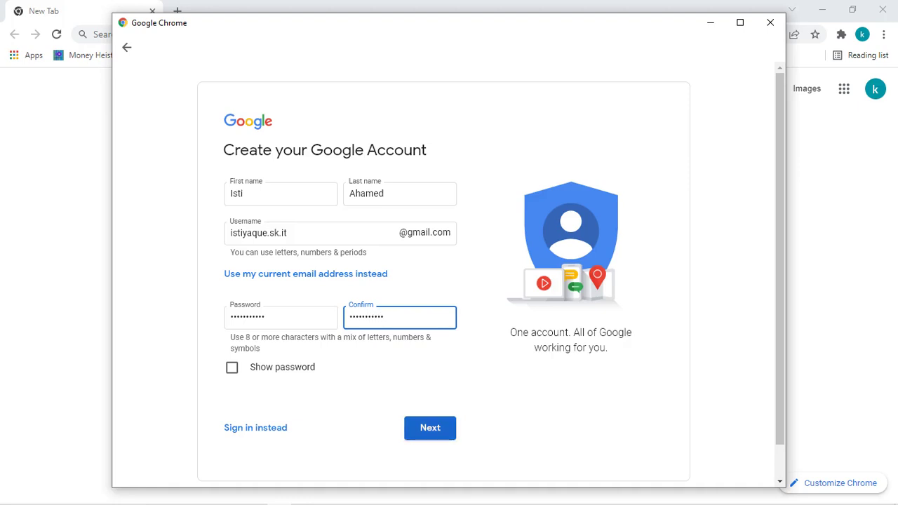
click(430, 427)
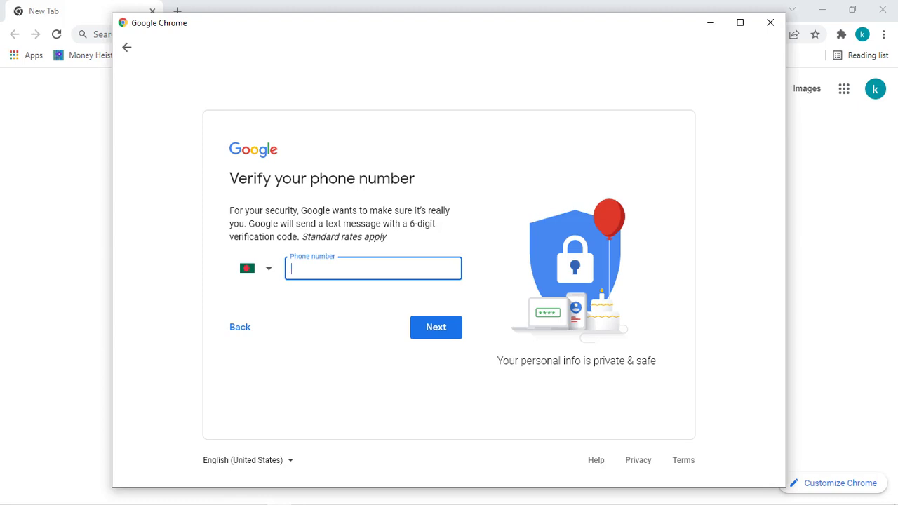
Enter the phone number and submit it for verification.
key(Return)
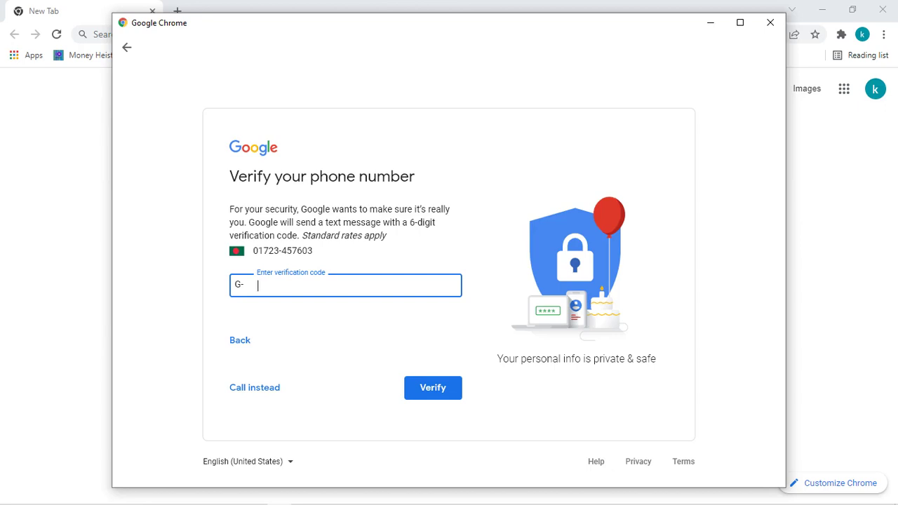
Enter the texted 6-digit verification code and submit it.
key(Return)
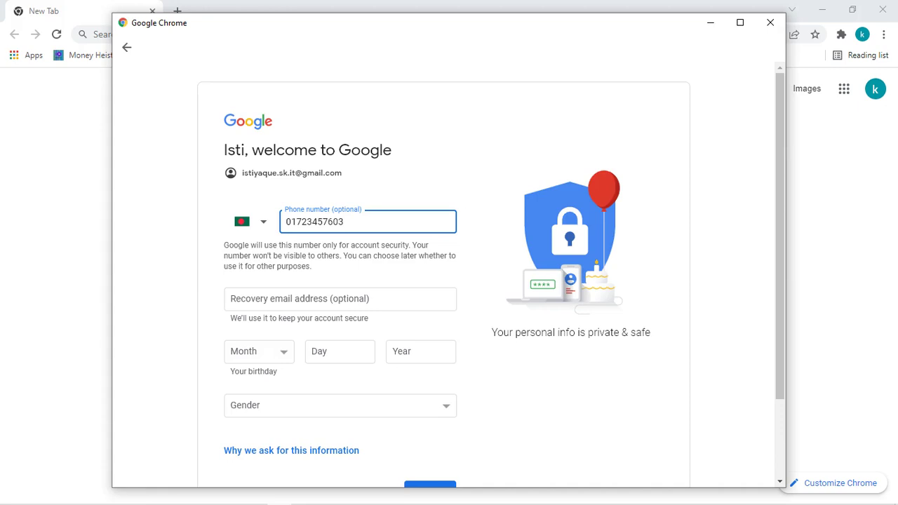
Enter the recovery email address, then open the birthday Month dropdown.
click(340, 299)
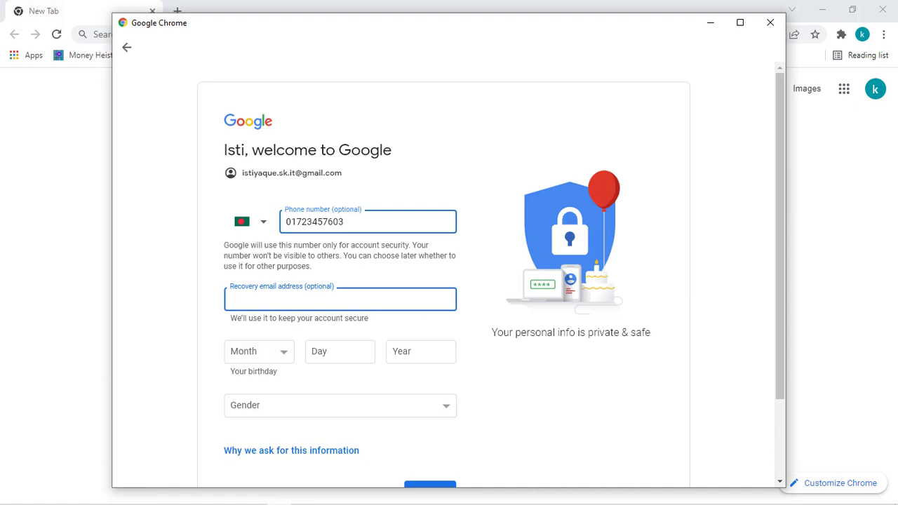
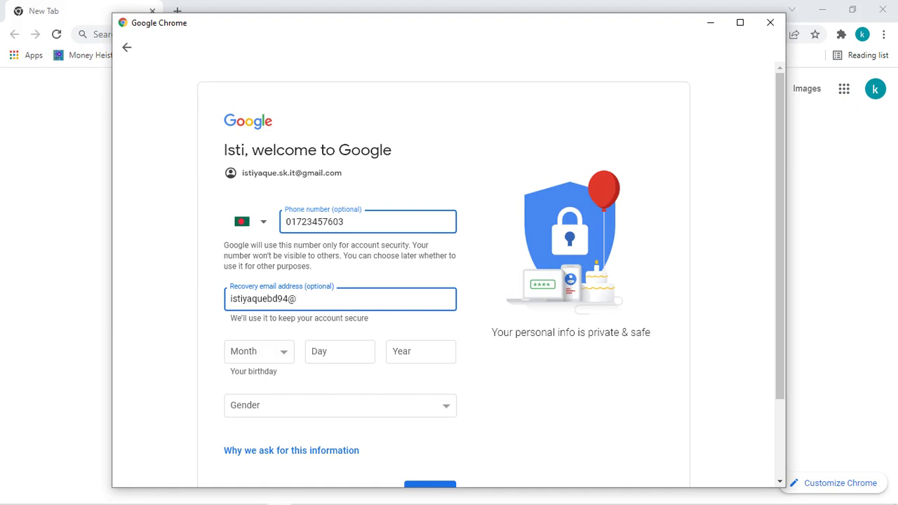
click(258, 350)
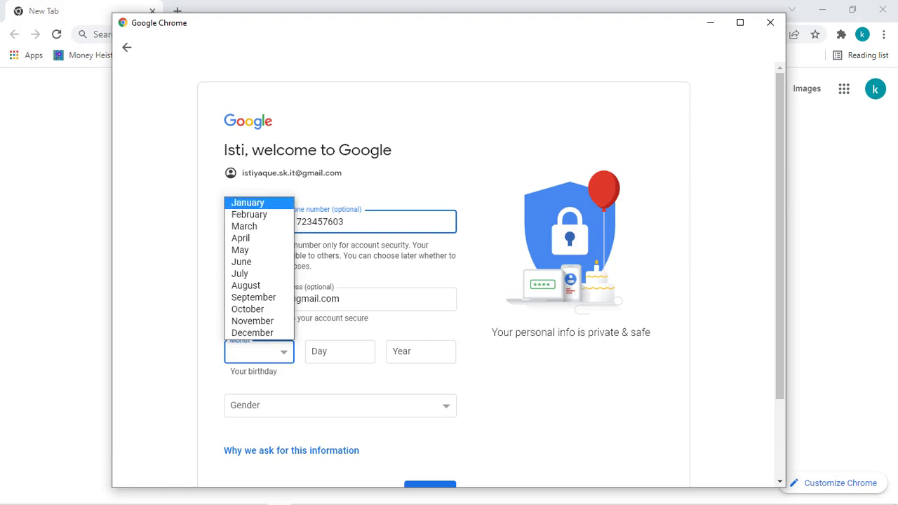
key(Return)
click(339, 351)
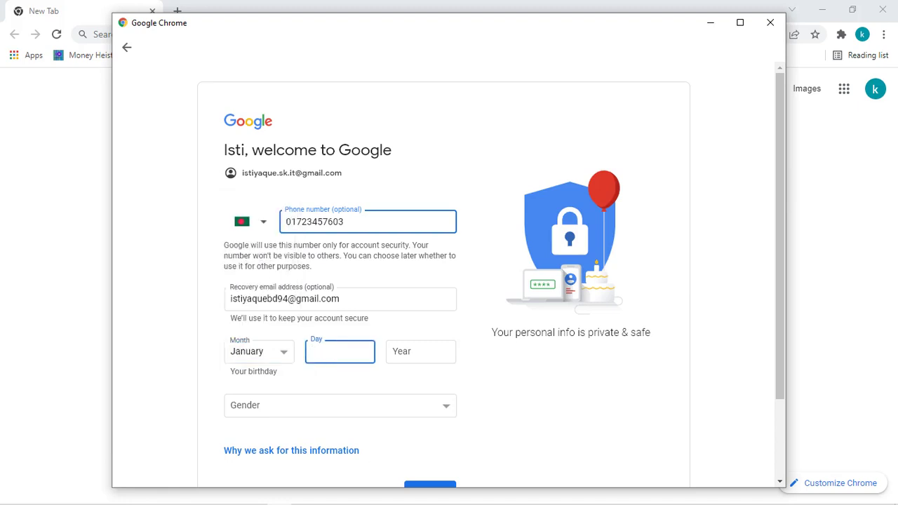
text(1)
click(420, 352)
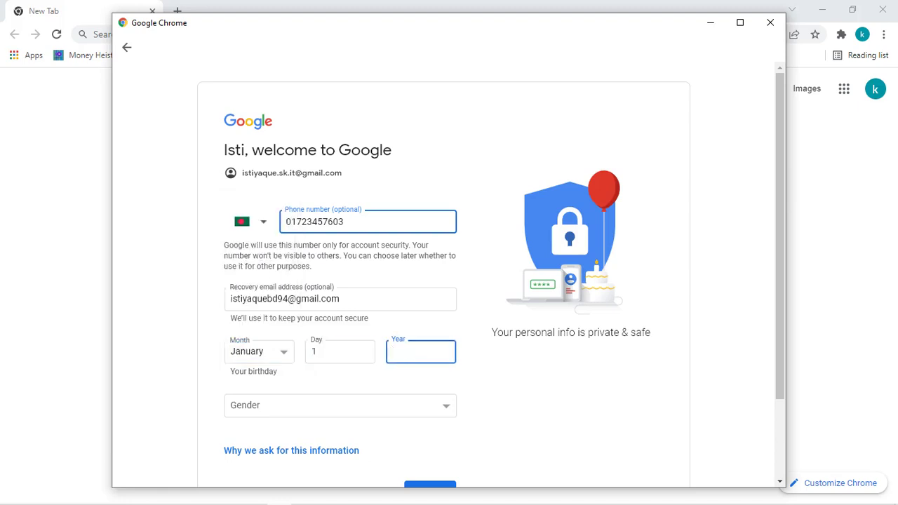
text(1)
text(990)
Choose Male as the gender and continue to the next sign-up step.
click(340, 406)
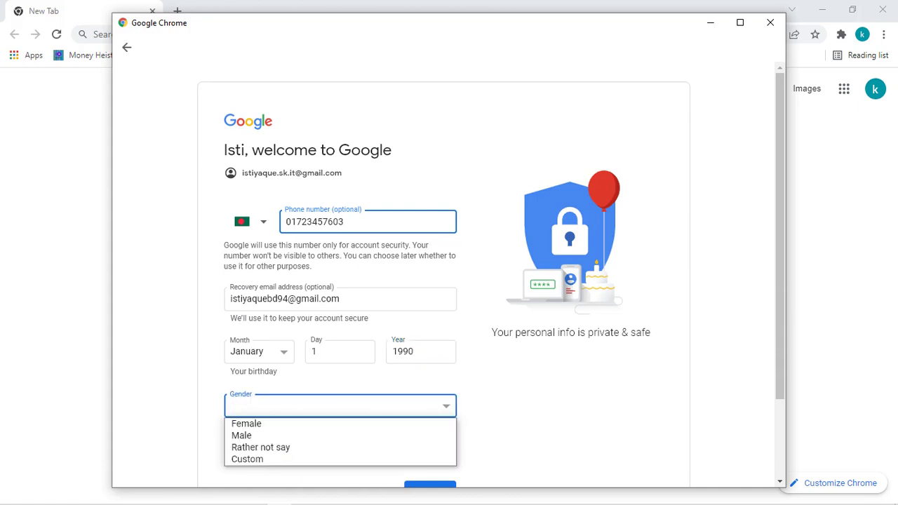
scroll(341, 351, down, 1)
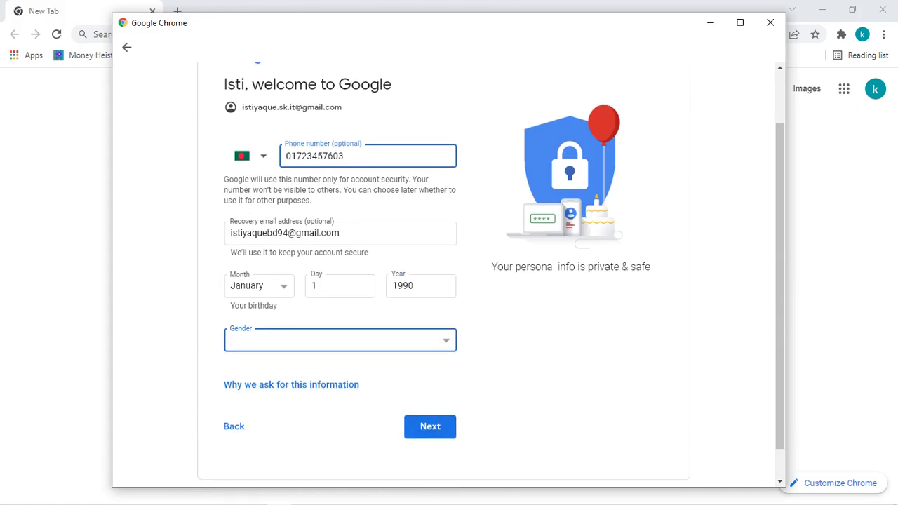
key(space)
key(Down)
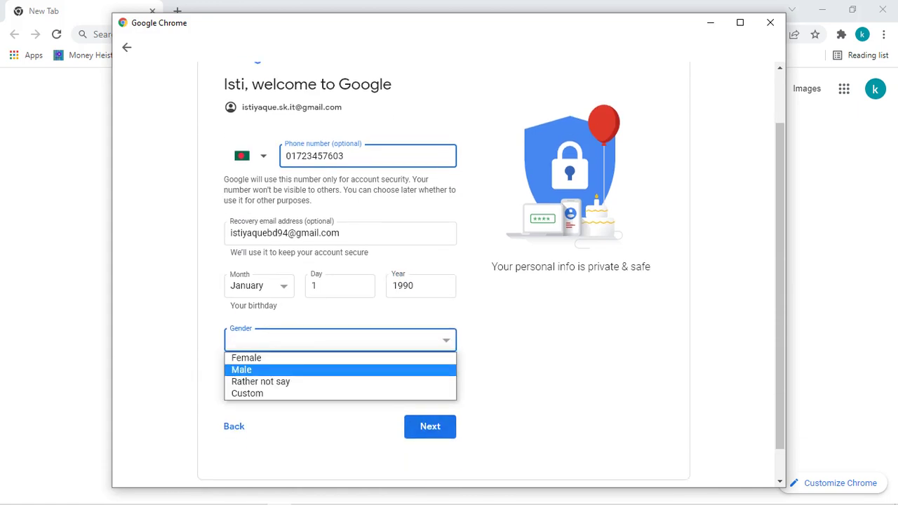
key(Return)
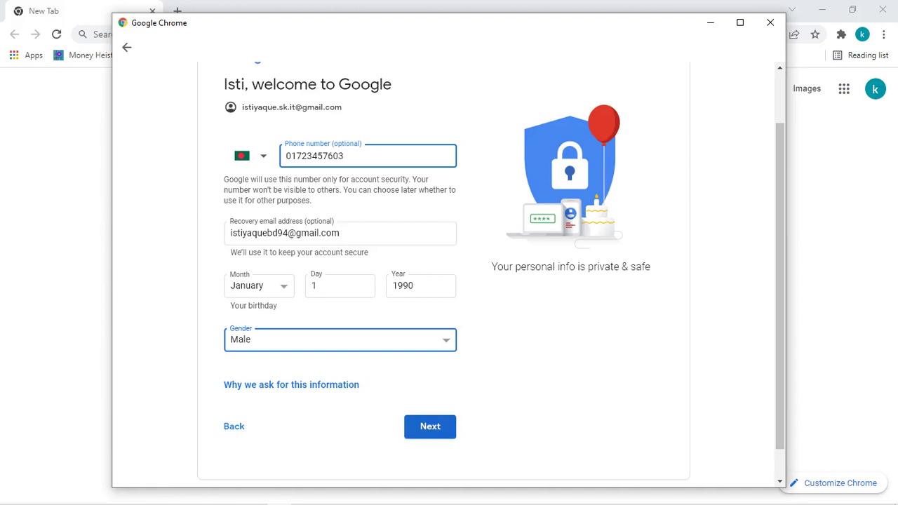
click(429, 426)
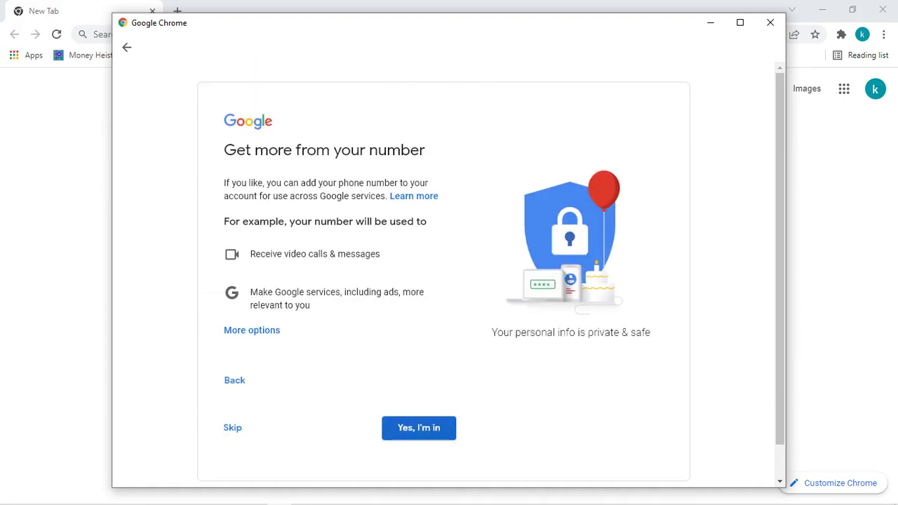
Accept adding the phone number, then agree to Google's Privacy and Terms.
click(419, 428)
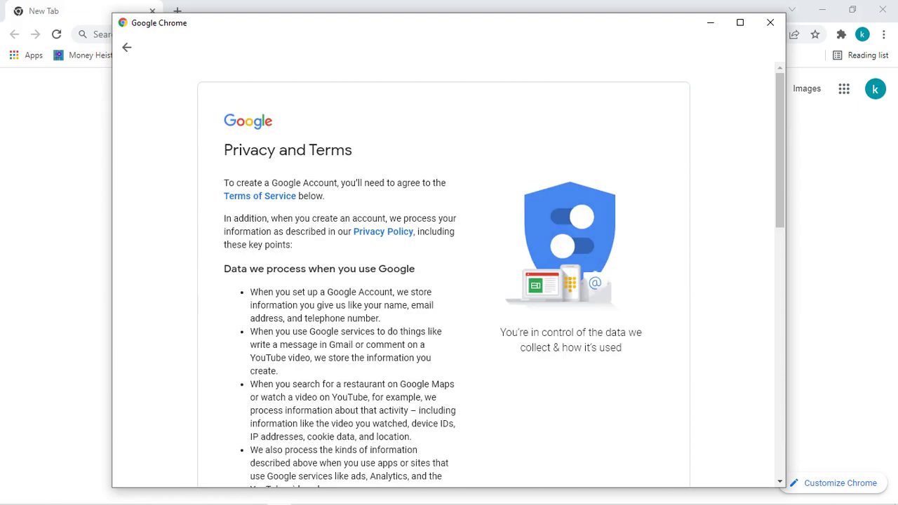
scroll(448, 276, down, 6)
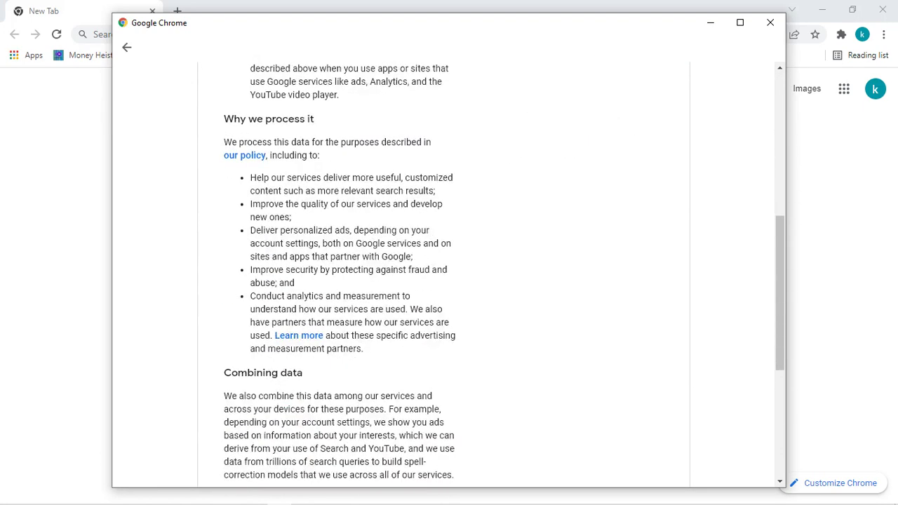
scroll(448, 276, down, 5)
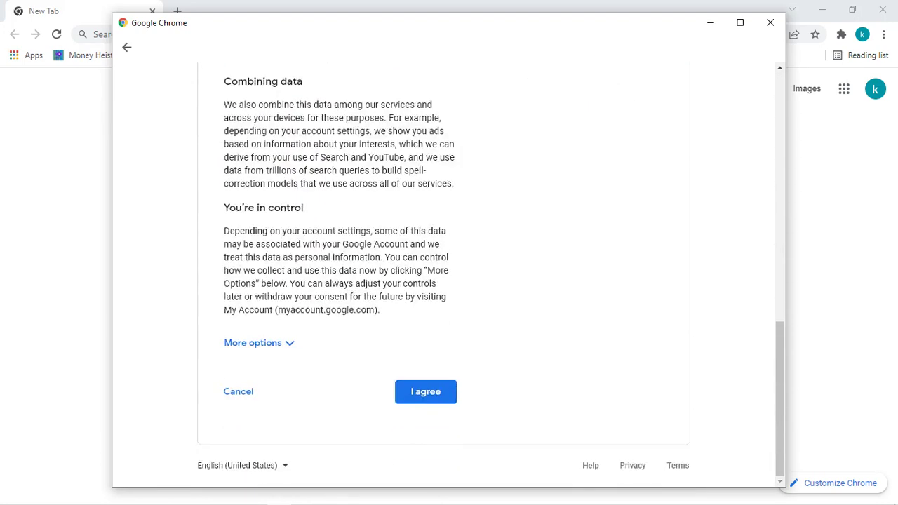
scroll(448, 276, up, 10)
scroll(448, 276, down, 10)
click(425, 391)
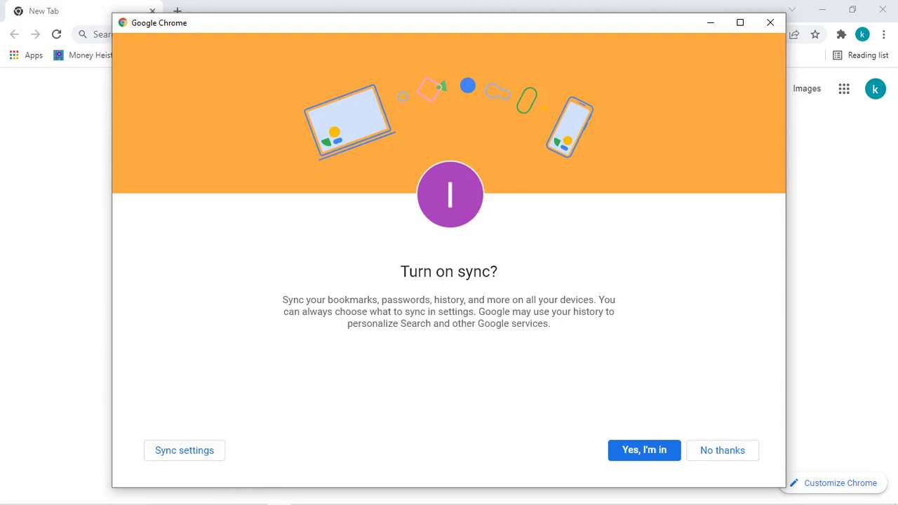
Turn on sync, try dark red and dark green themes, then settle on black and finish.
click(644, 450)
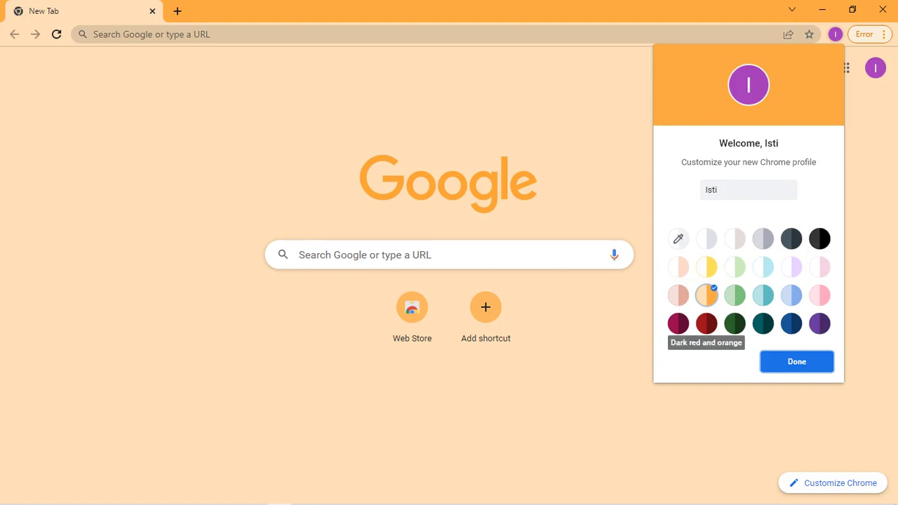
click(706, 323)
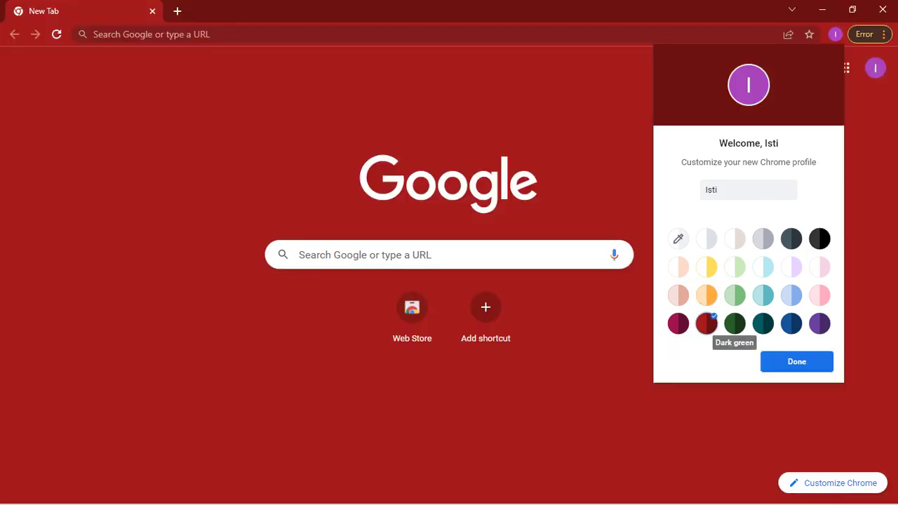
click(734, 324)
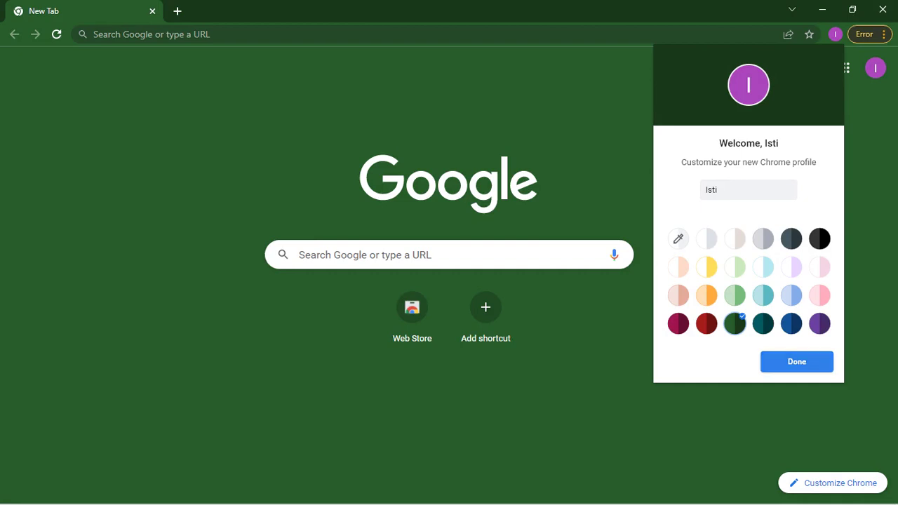
click(706, 323)
click(819, 238)
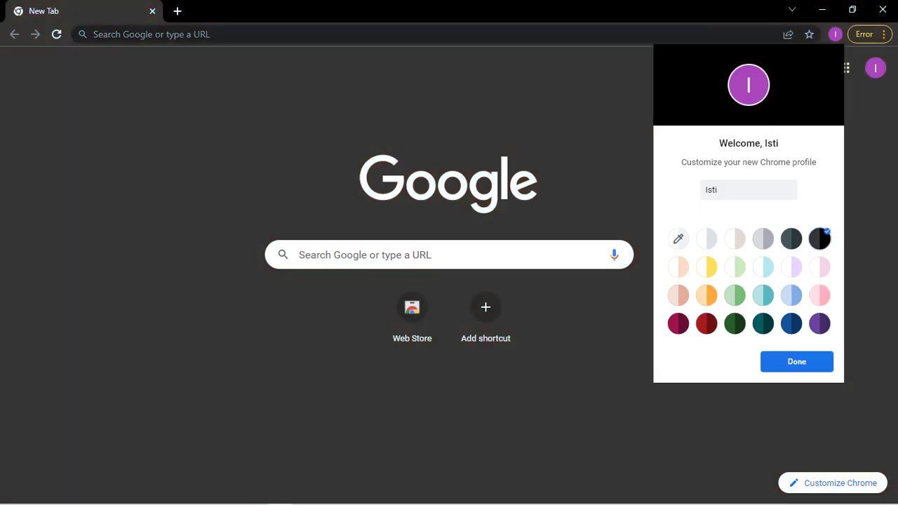
click(794, 359)
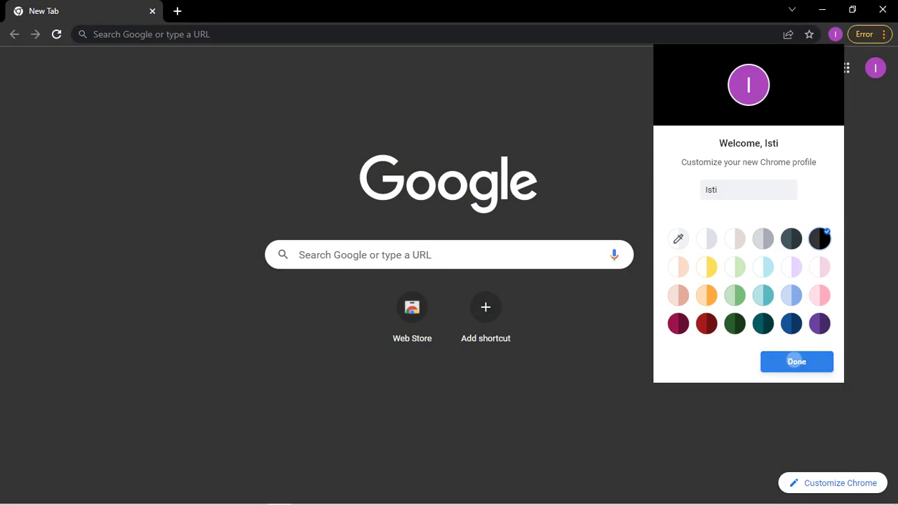
mouse_move(279, 502)
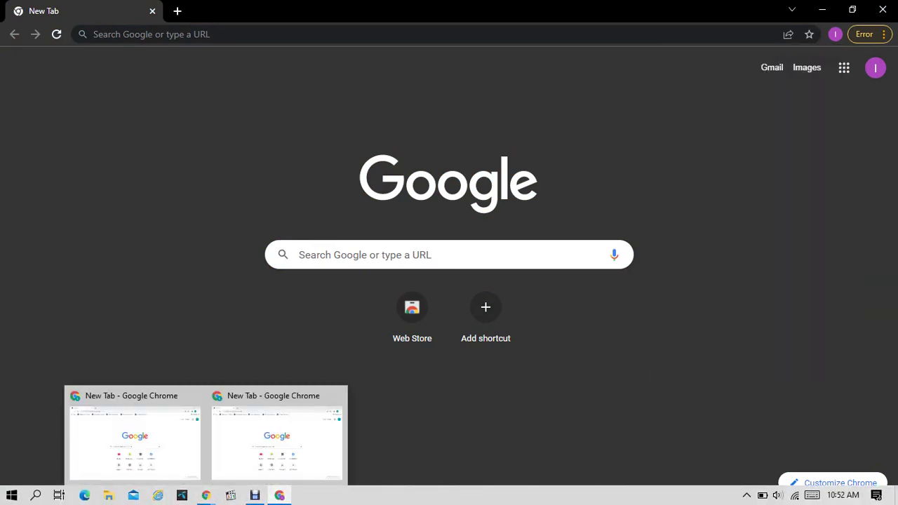
Check the signed-in account in the profile menu, then open Gmail from the New Tab page.
click(276, 430)
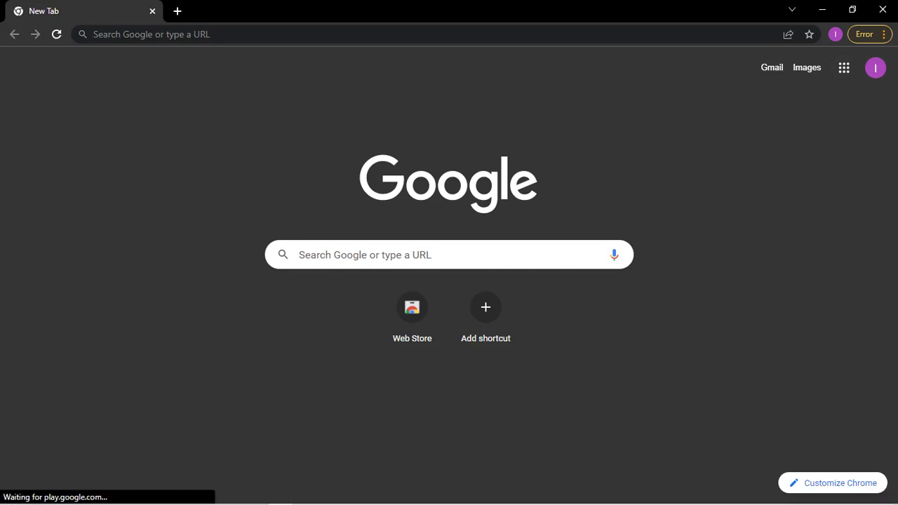
click(835, 34)
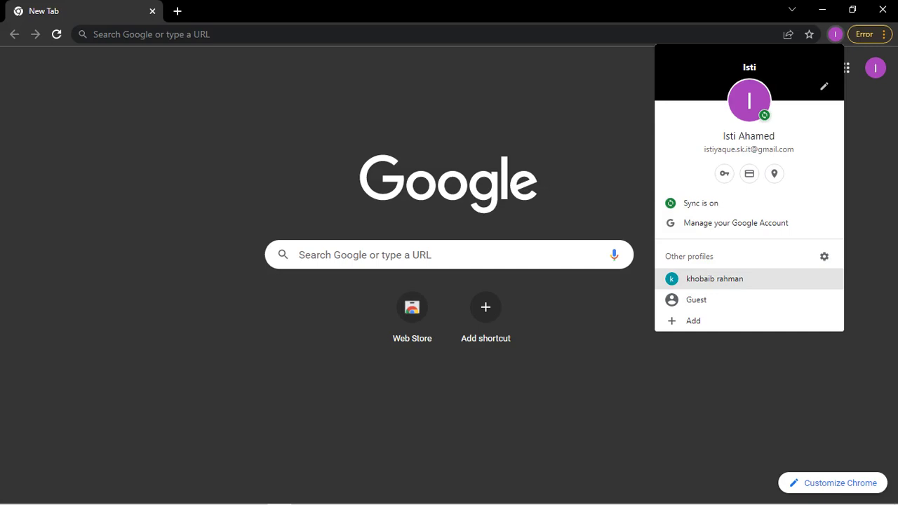
key(Escape)
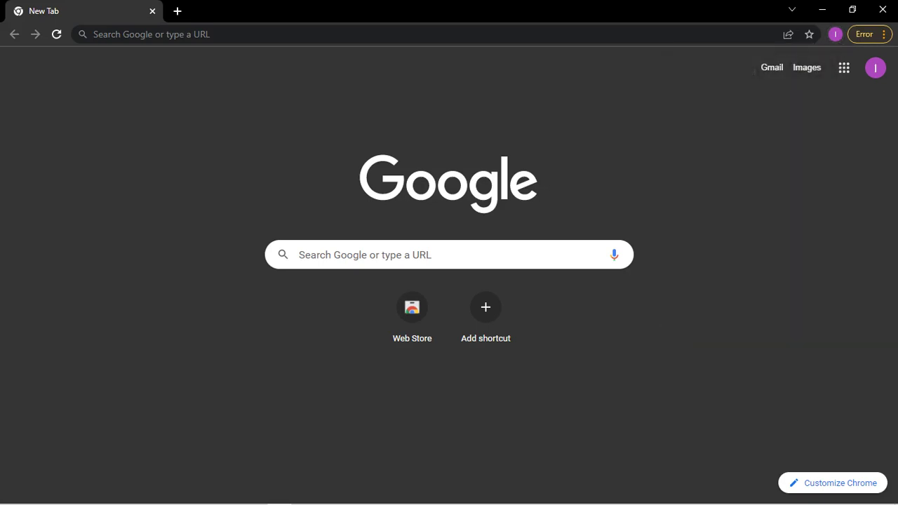
click(771, 67)
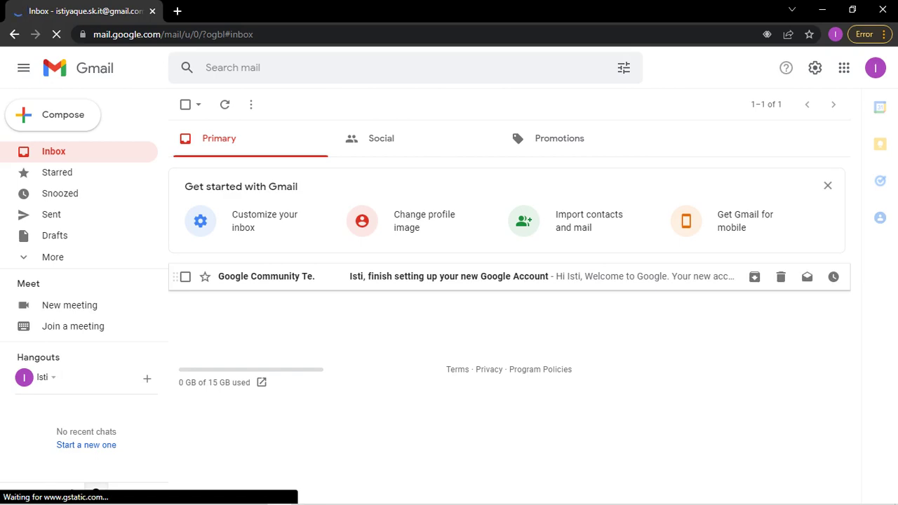
Dismiss the profile photo dialog and browse the Social, Promotions and Primary inbox categories.
click(413, 221)
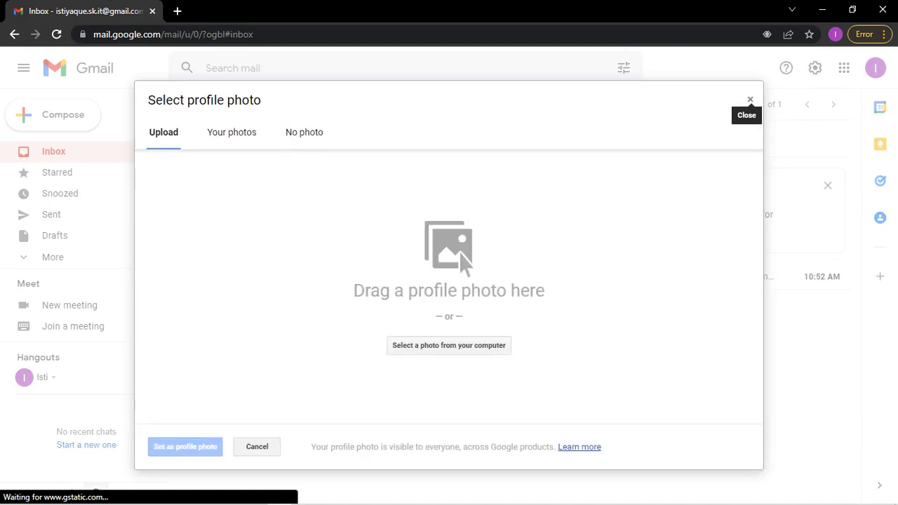
key(Escape)
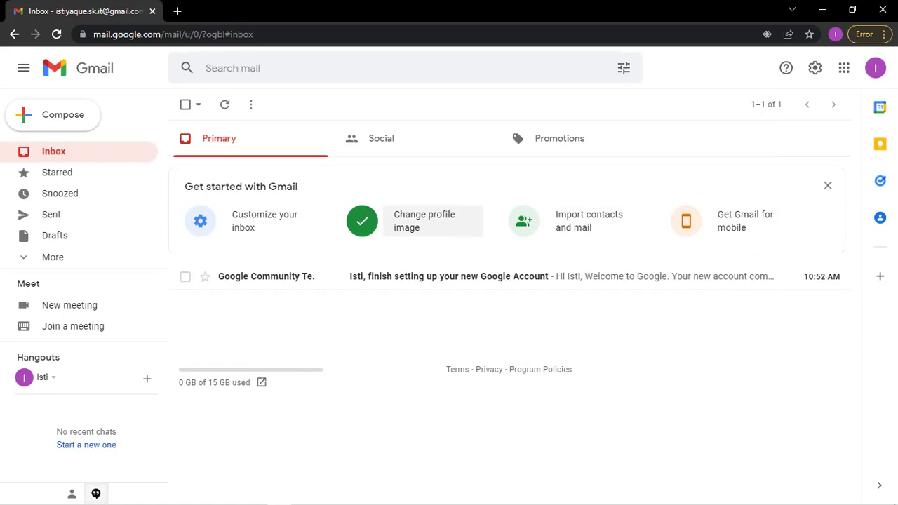
click(393, 138)
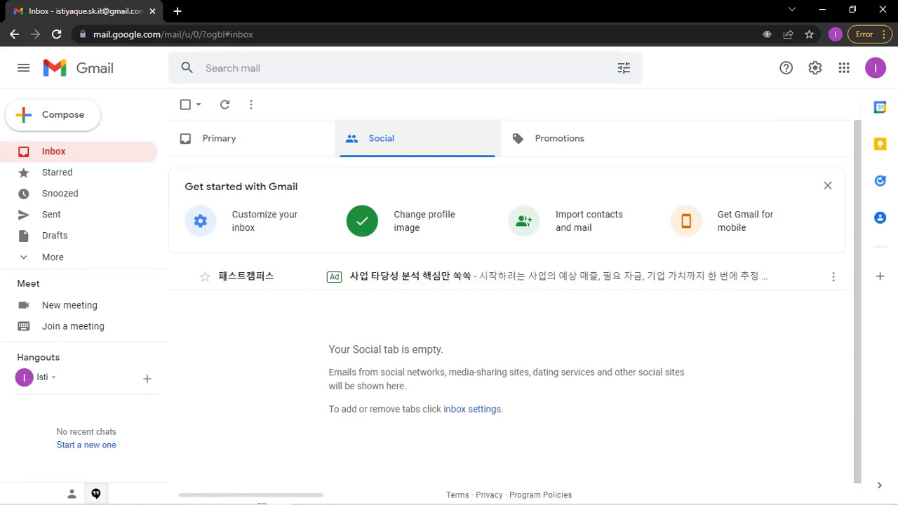
click(559, 138)
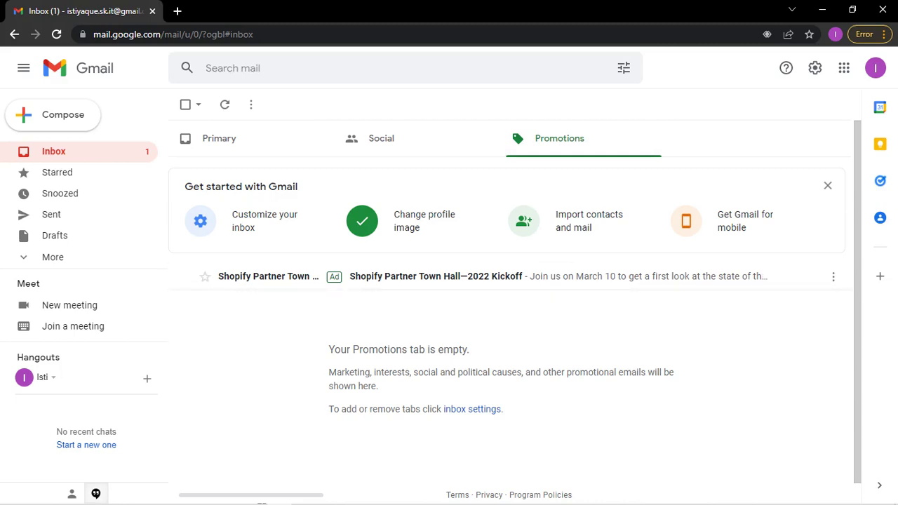
click(218, 138)
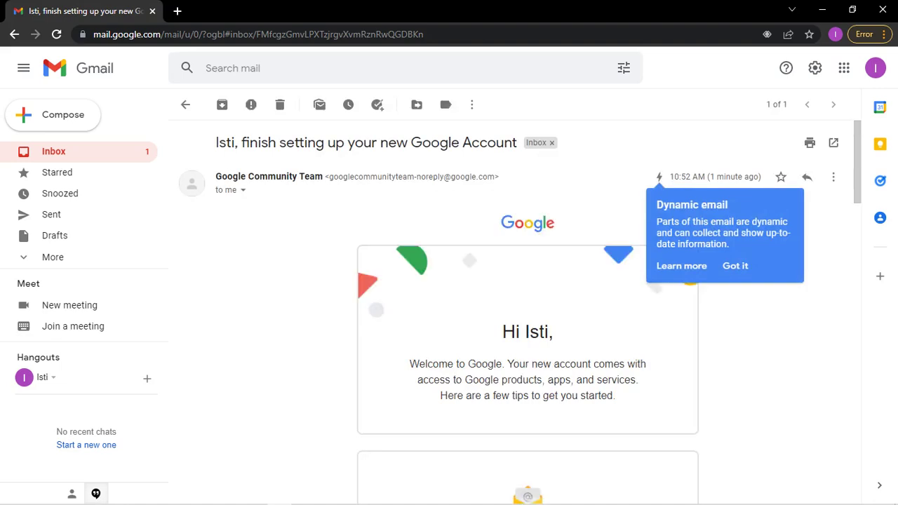
Scroll through the Google welcome email, then go back to the Primary inbox list.
scroll(527, 309, down, 2)
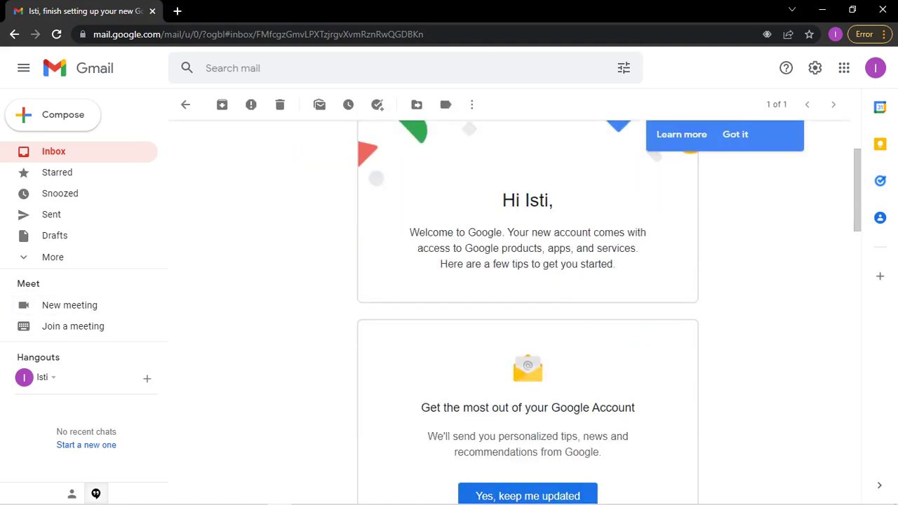
scroll(527, 309, down, 4)
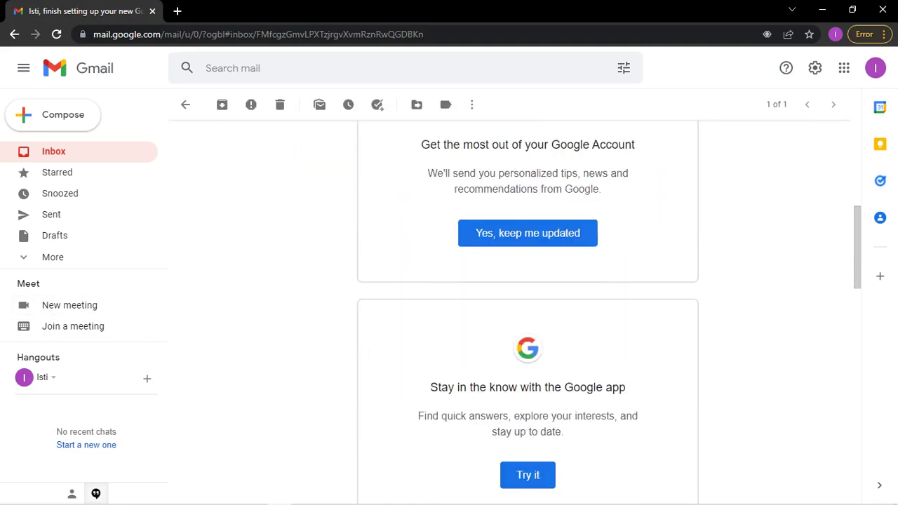
scroll(527, 308, down, 4)
scroll(527, 308, down, 8)
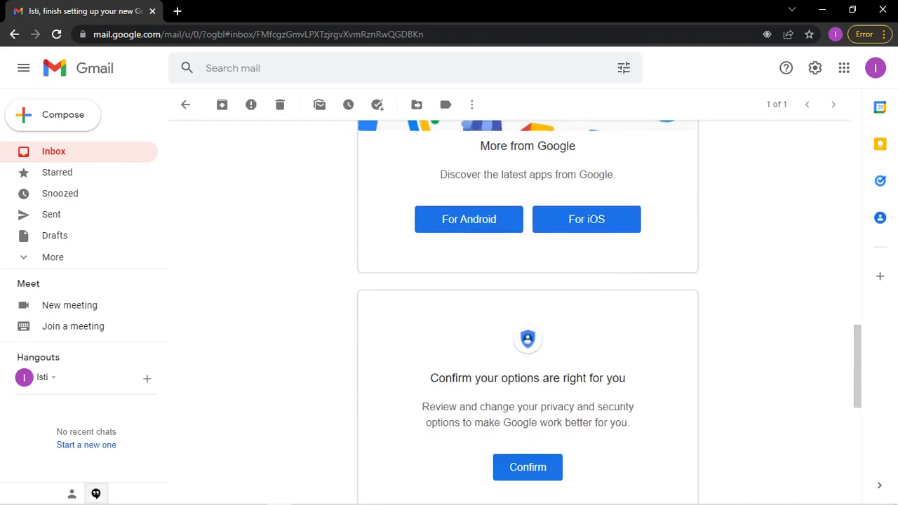
scroll(528, 308, up, 8)
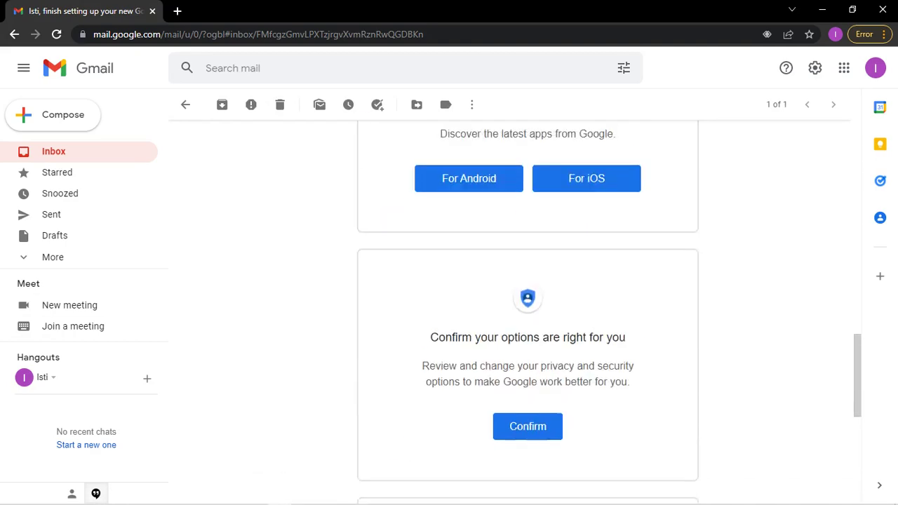
scroll(527, 309, up, 6)
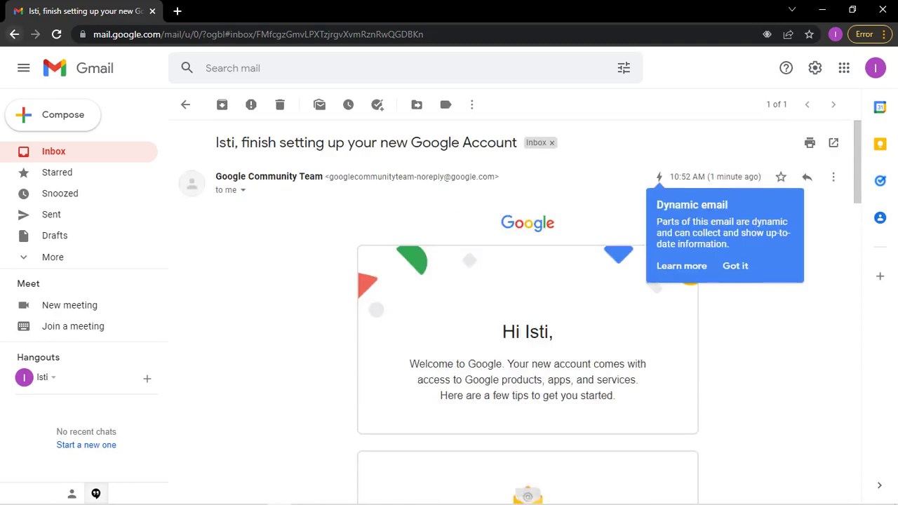
click(14, 34)
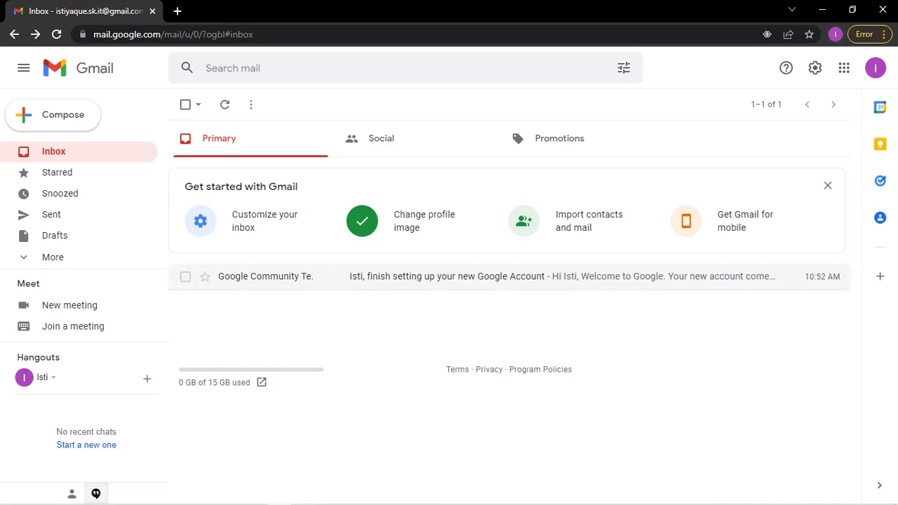
Glance at the Chrome profile menu, dismiss the Get started with Gmail card, and view Social.
click(834, 33)
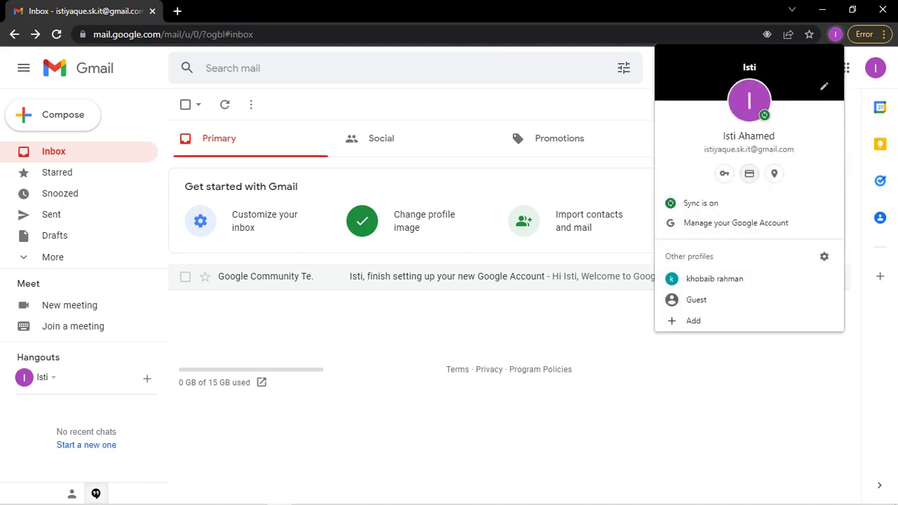
key(Escape)
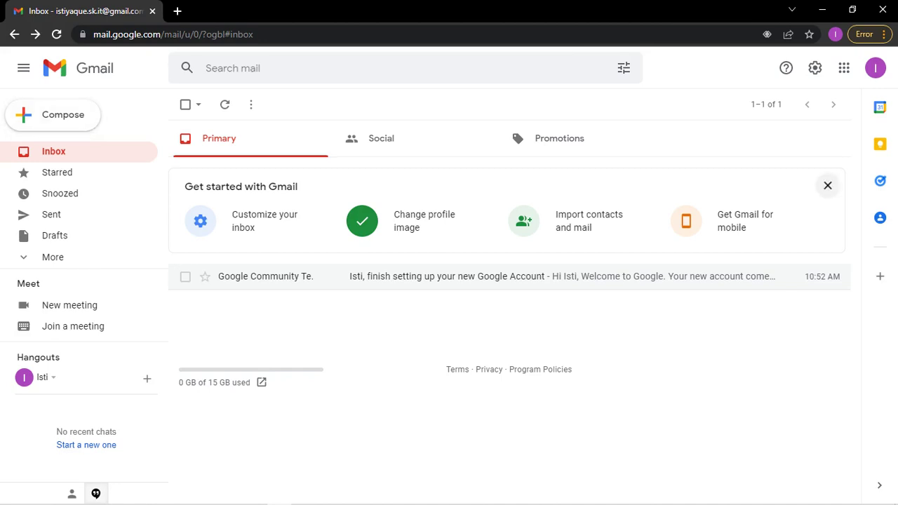
click(828, 185)
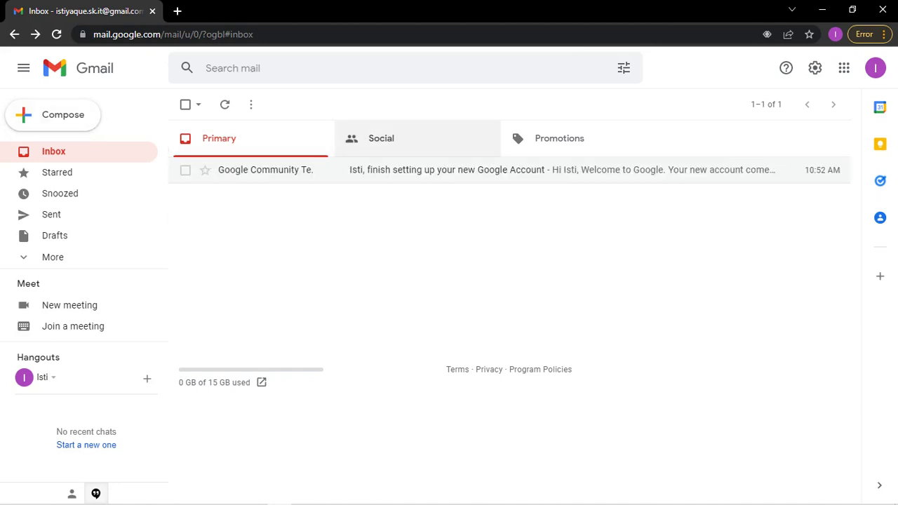
click(381, 139)
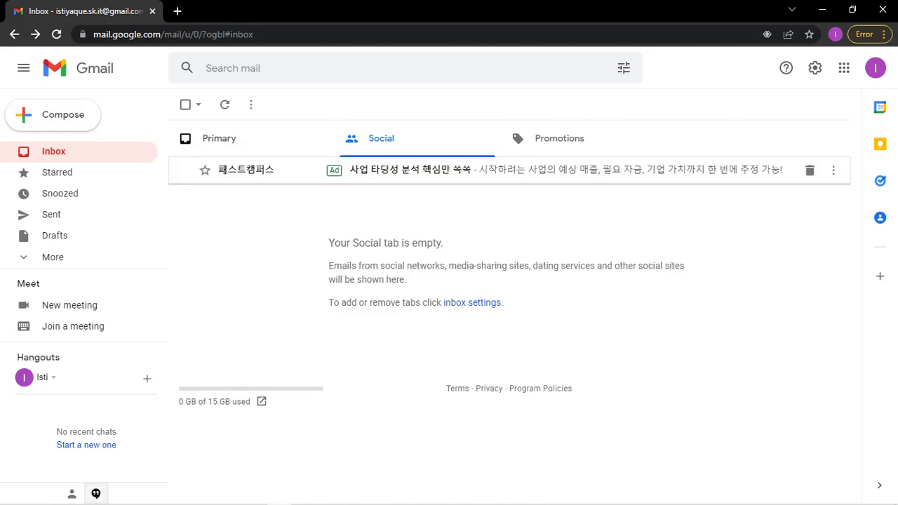
Check Promotions, then select and trash the Google Community welcome email in Primary.
click(559, 138)
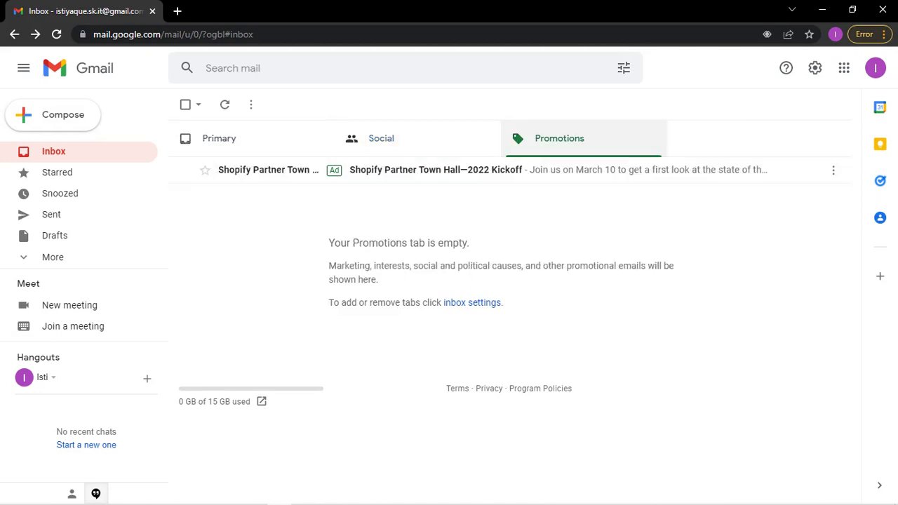
click(239, 138)
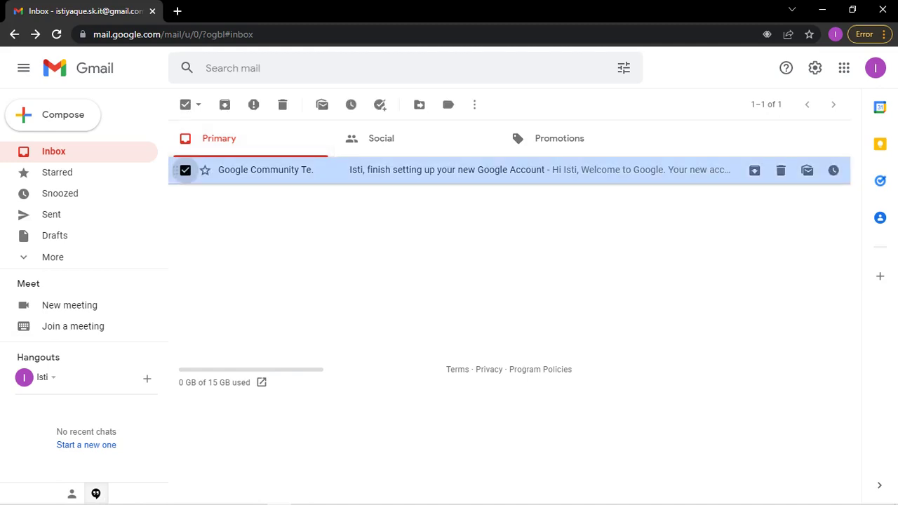
click(185, 169)
click(282, 105)
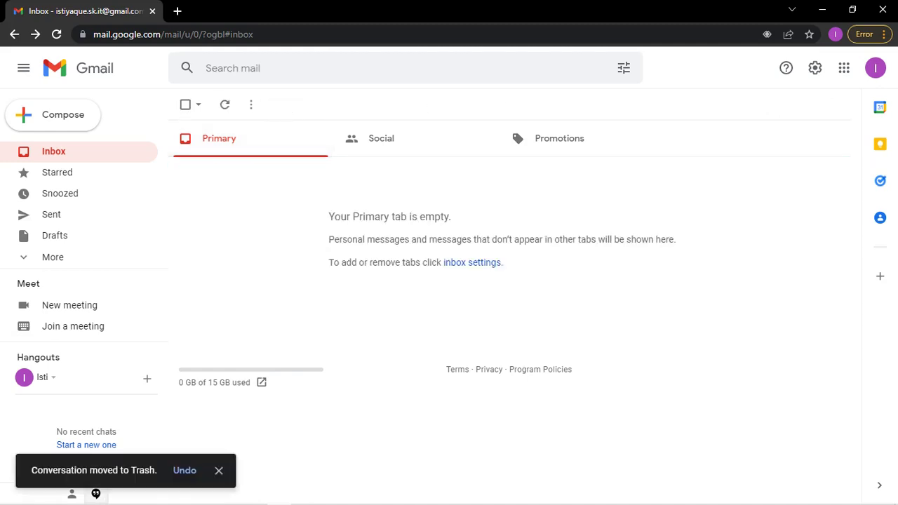
Enable the Updates and Forums category tabs and save, then reopen the settings and cancel.
click(471, 262)
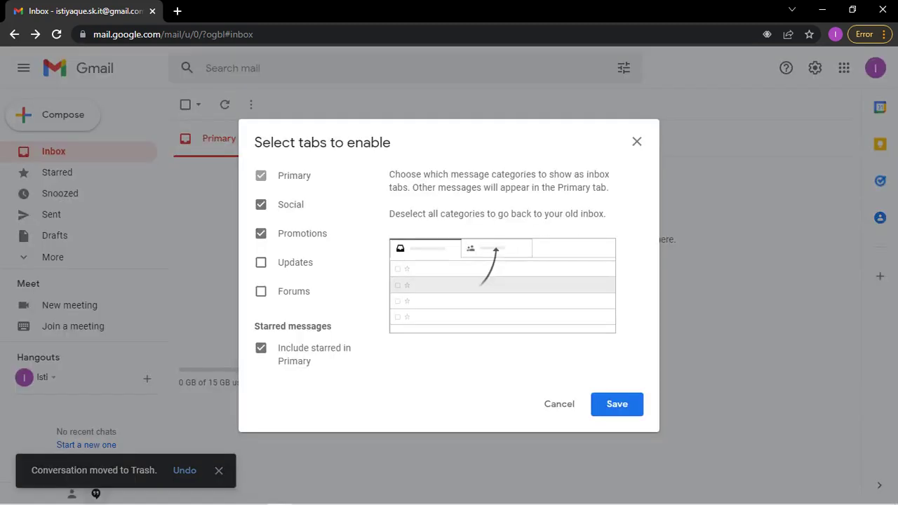
click(261, 262)
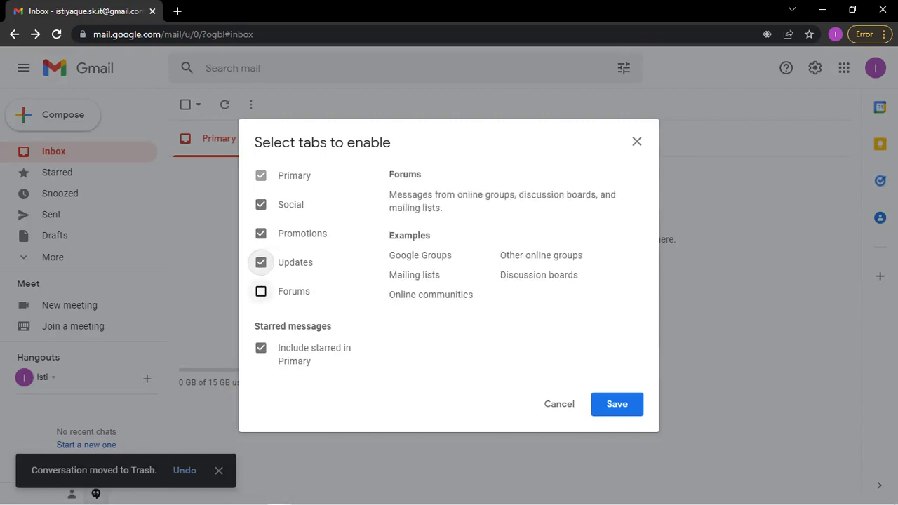
click(261, 291)
click(617, 404)
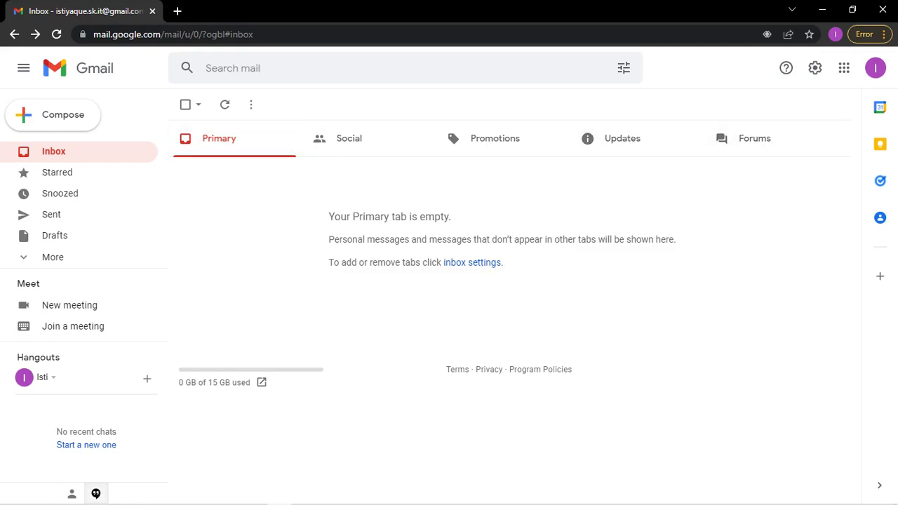
click(472, 262)
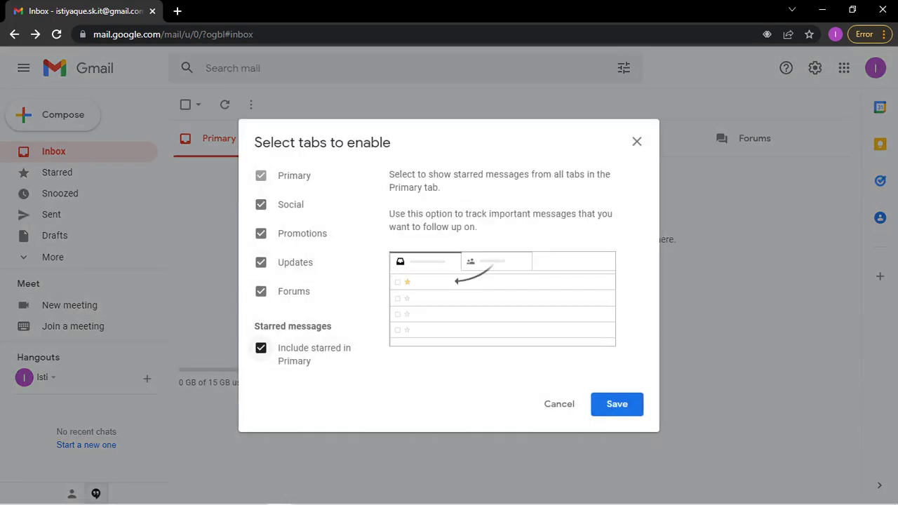
click(559, 404)
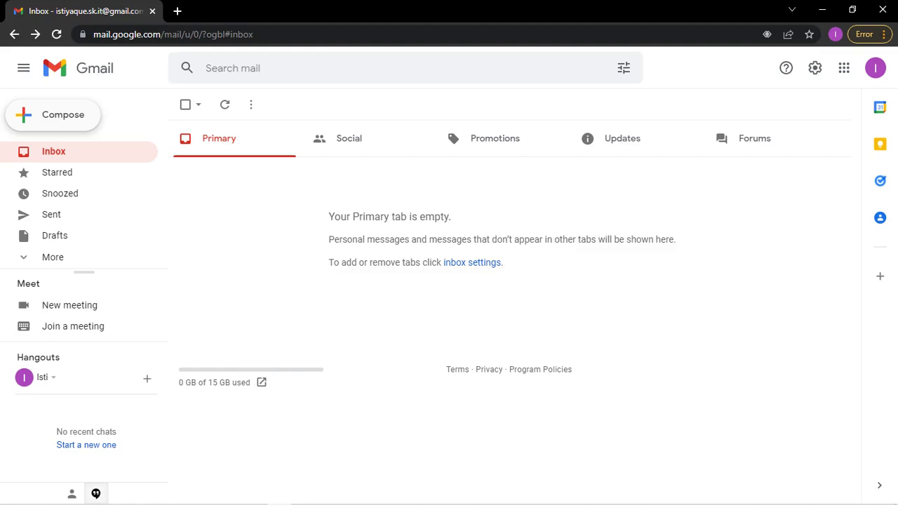
Open a New Message window with the C shortcut.
key(c)
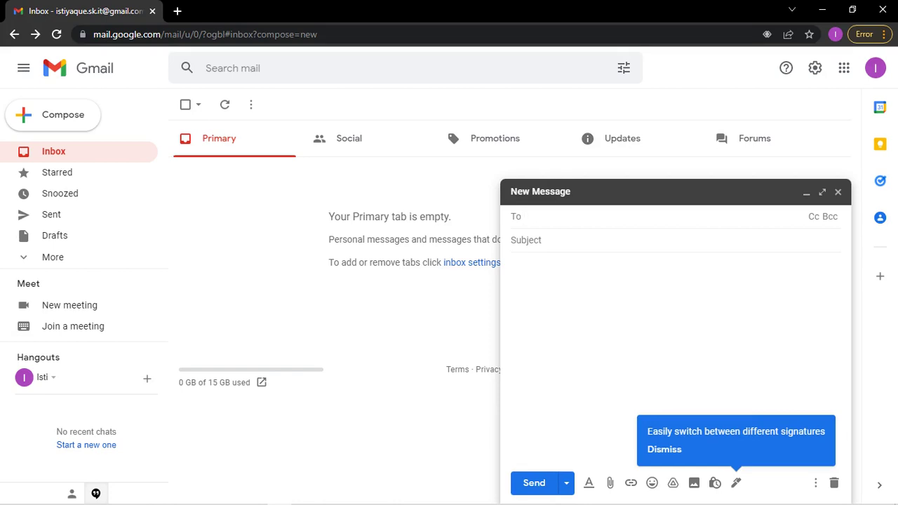
Enter the recipient's Gmail address in the To field, correcting a typo along the way.
click(525, 217)
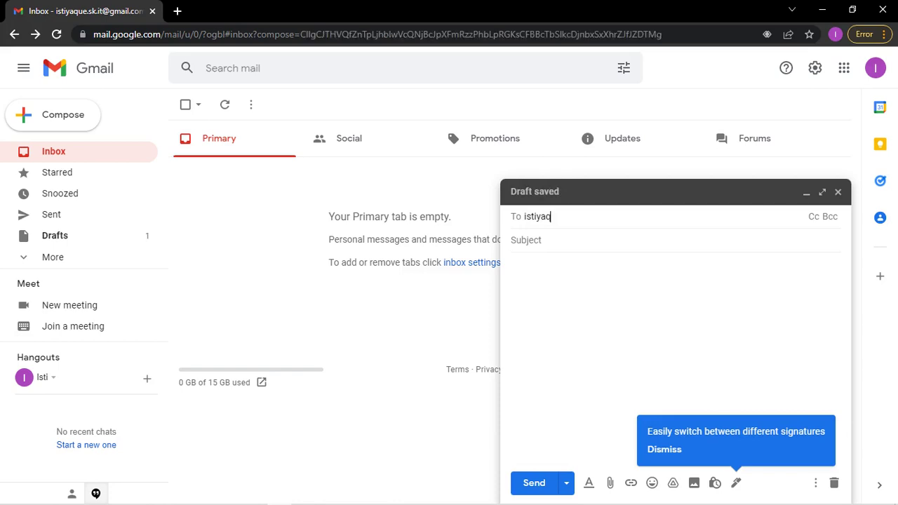
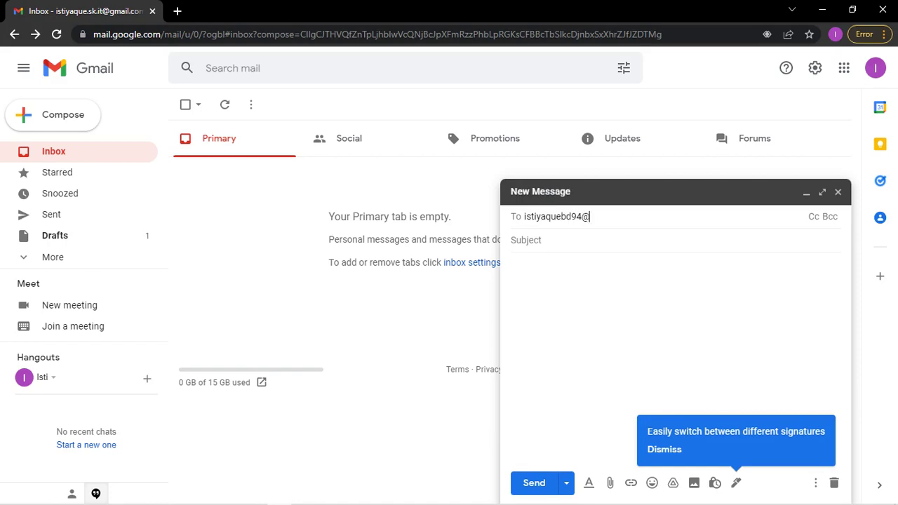
key(Return)
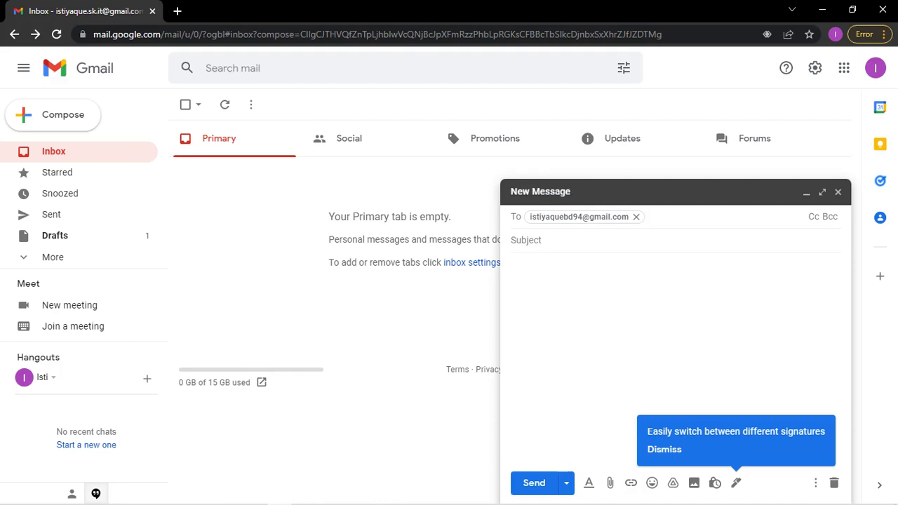
click(526, 240)
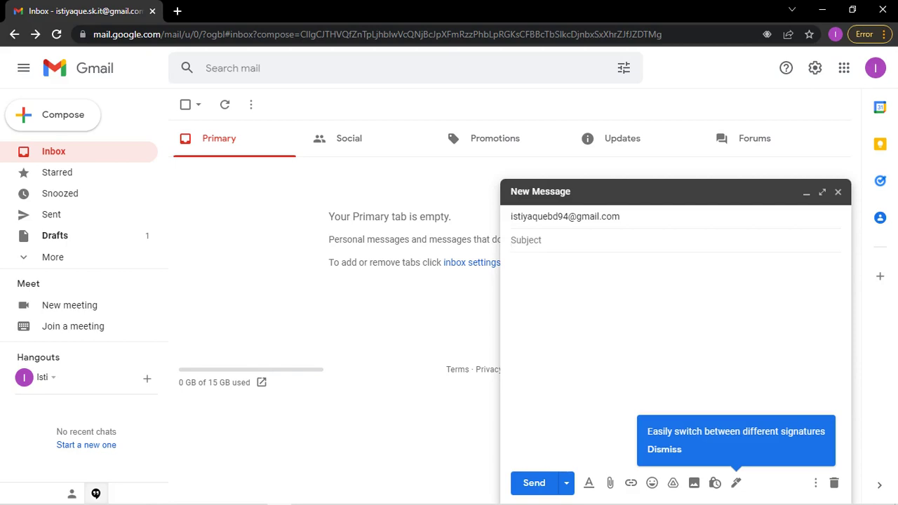
Type the subject 'Application for Post of Manager', fixing stray letters, and write 'hello sir,' in the body.
text(App)
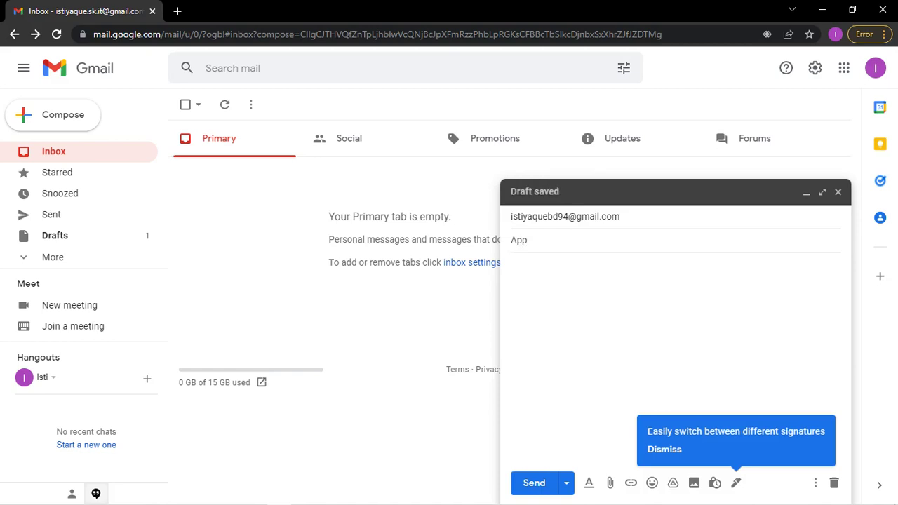
text(lication for po)
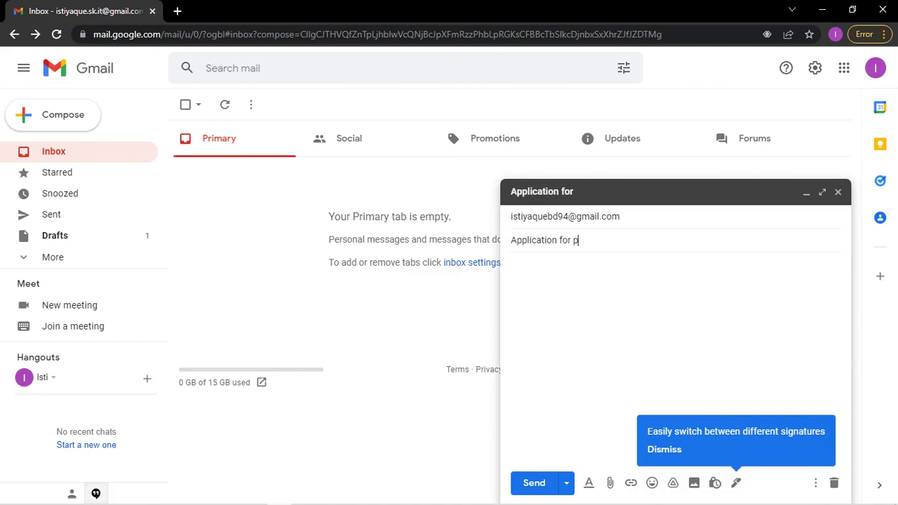
key(BackSpace)
key(BackSpace)
text(Post of )
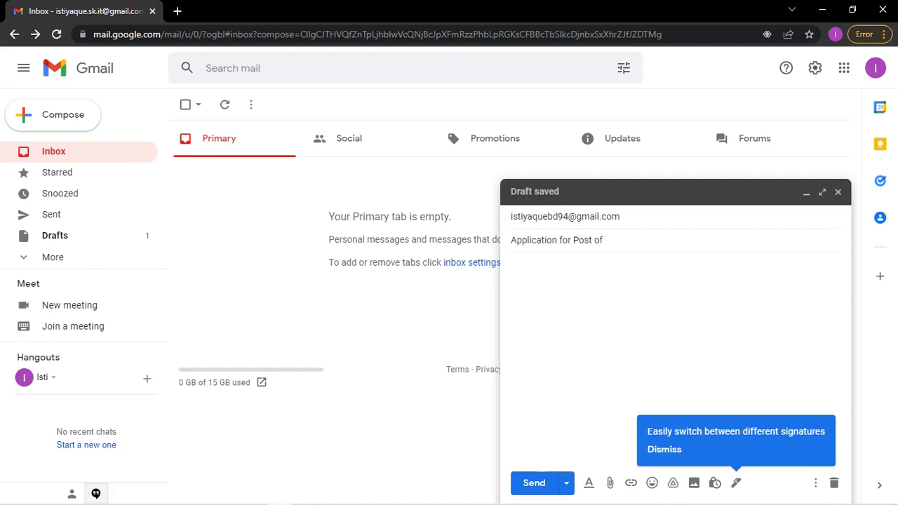
text(Manager)
click(510, 265)
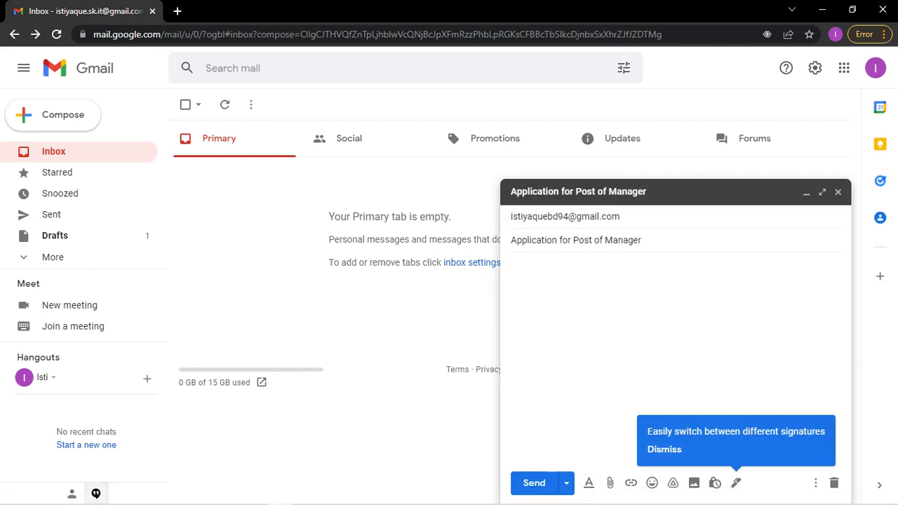
text(hello sir,)
Add 'Please check my CV here', then a 'Regards' sign-off with the sender's name and 'Trainer at ICT Division'.
key(Return)
key(Return)
text(please check my cv )
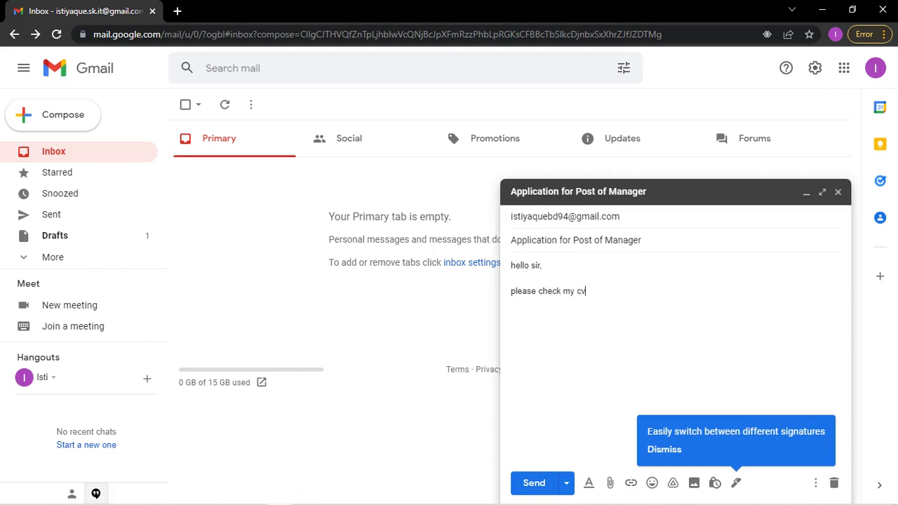
text(here.)
click(523, 291)
click(531, 313)
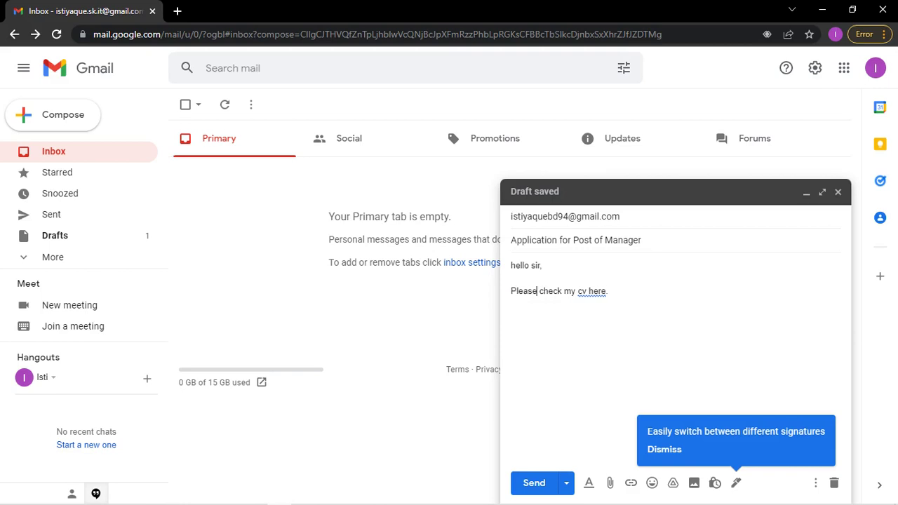
click(591, 291)
click(611, 315)
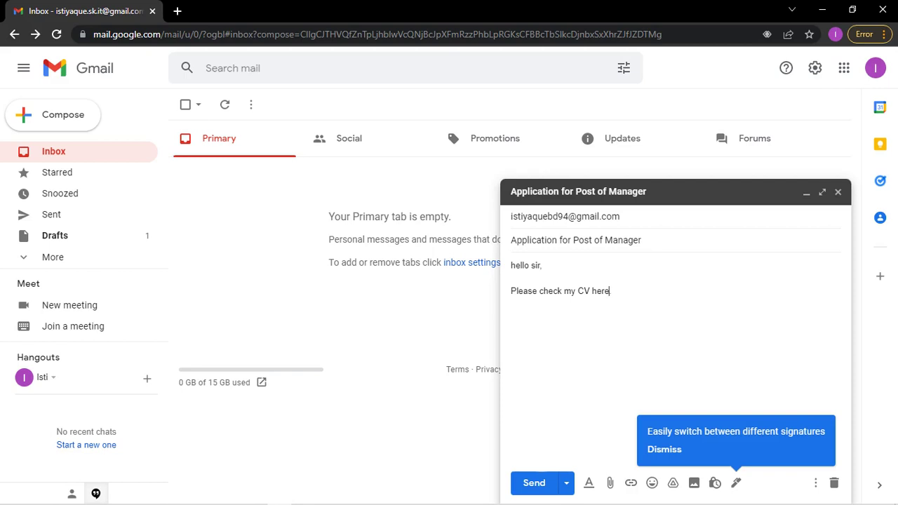
key(Return)
text(Re)
text(gards )
text(Istiya)
text(que )
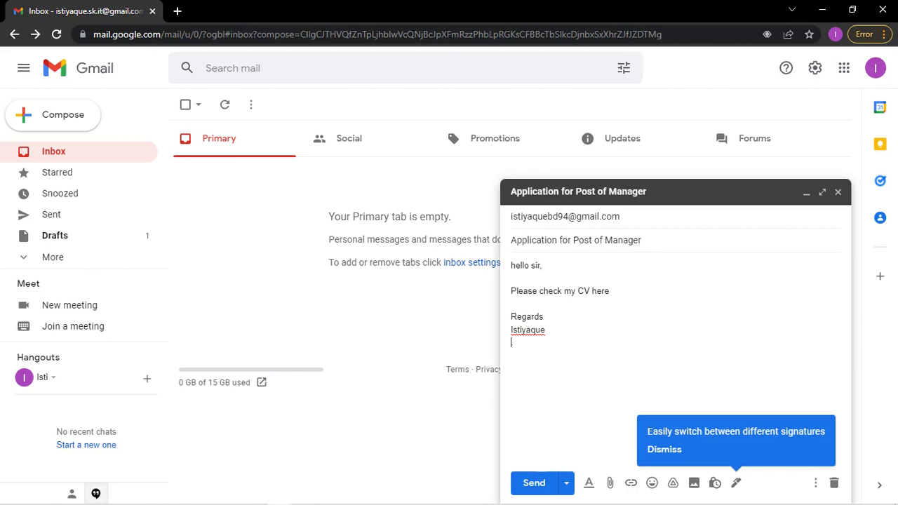
text(Trainer a)
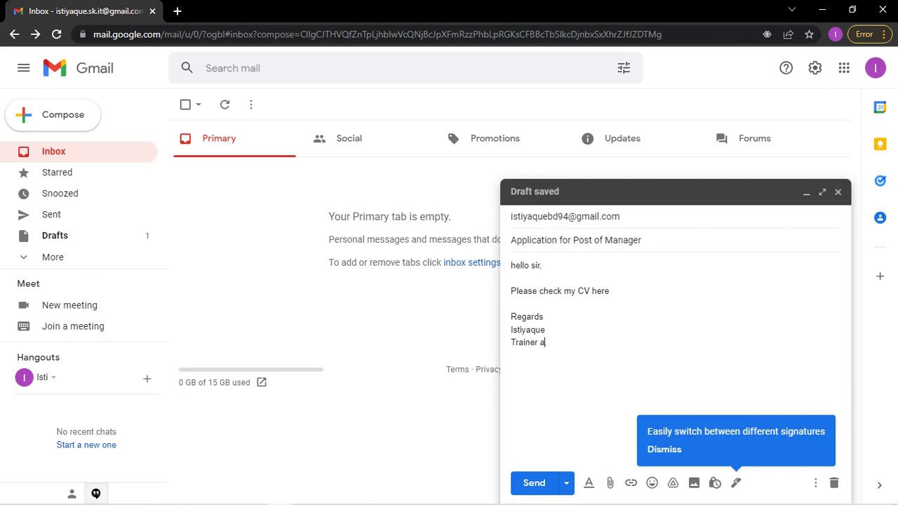
text(t ICT Divis)
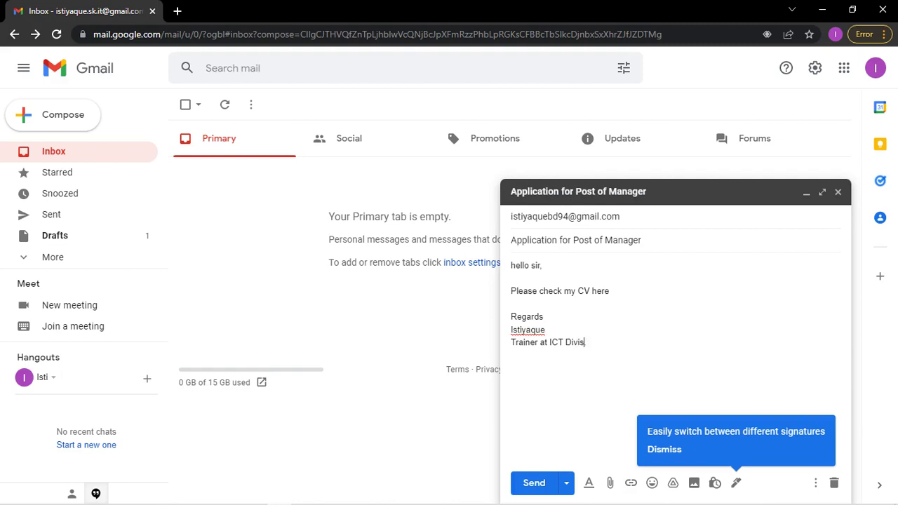
text(ion.)
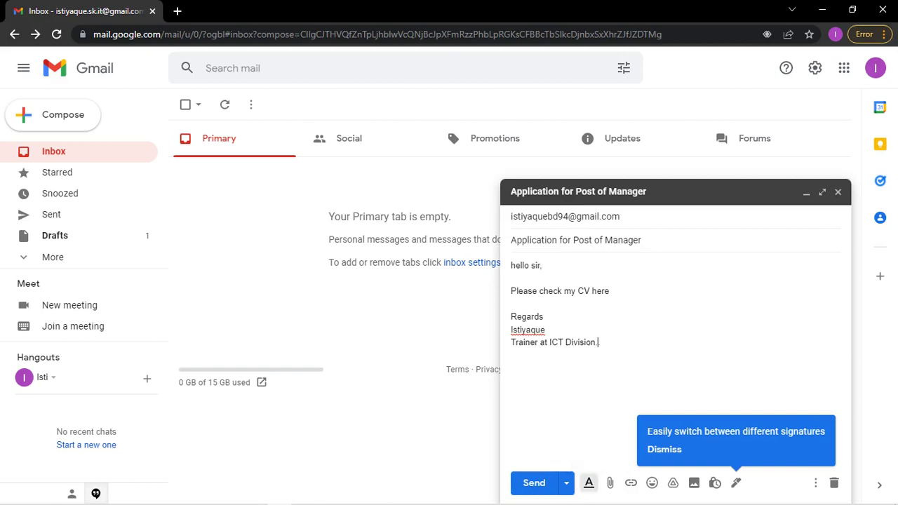
Format 'CV here' as bold, Large, red Comic Sans MS text.
click(588, 482)
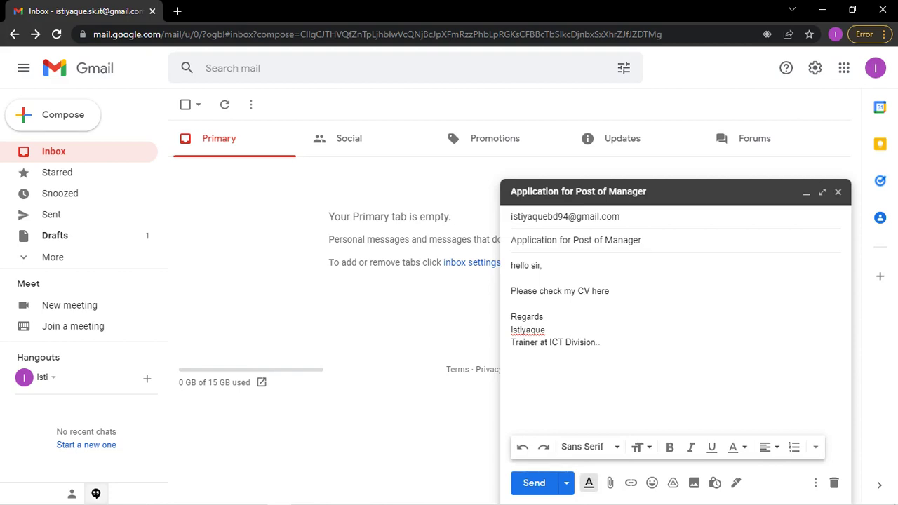
drag(609, 290, 578, 291)
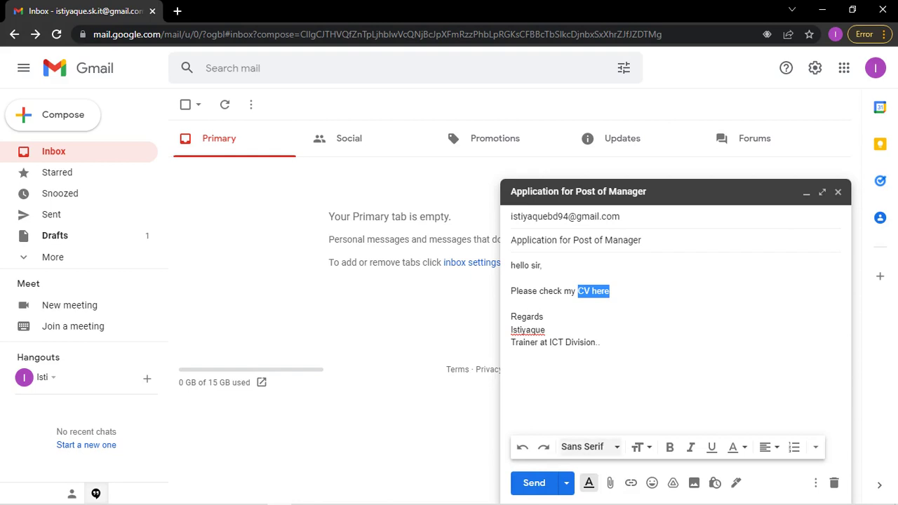
click(588, 447)
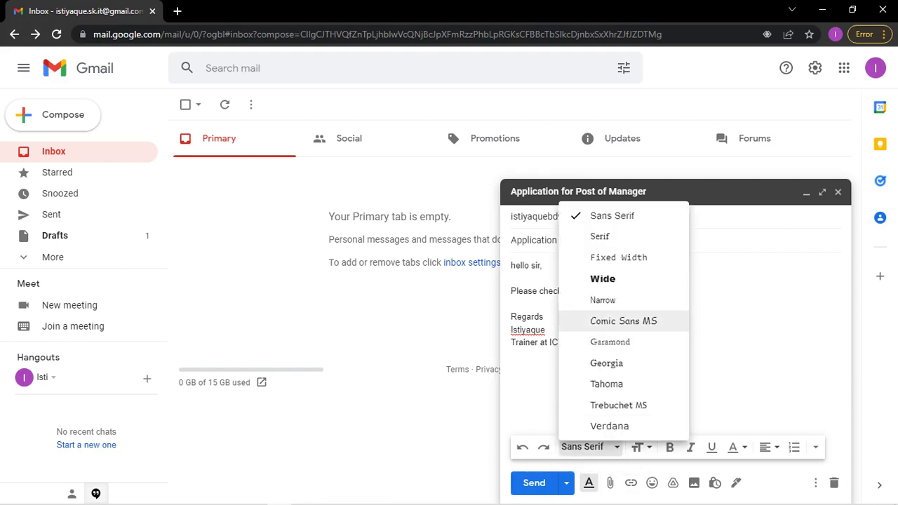
click(623, 321)
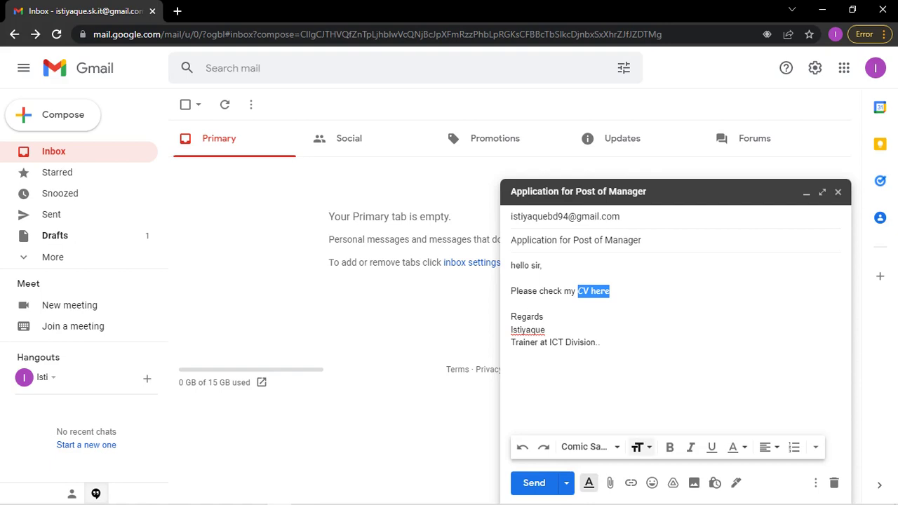
click(641, 446)
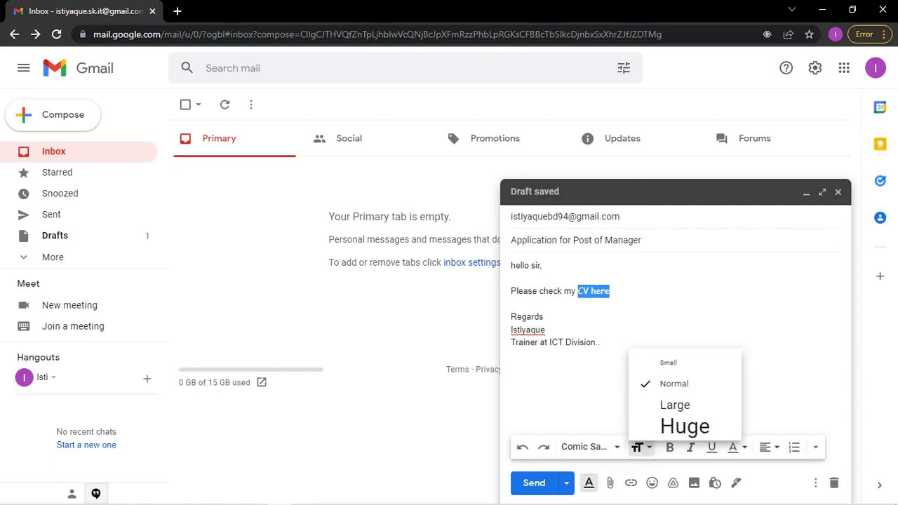
click(675, 405)
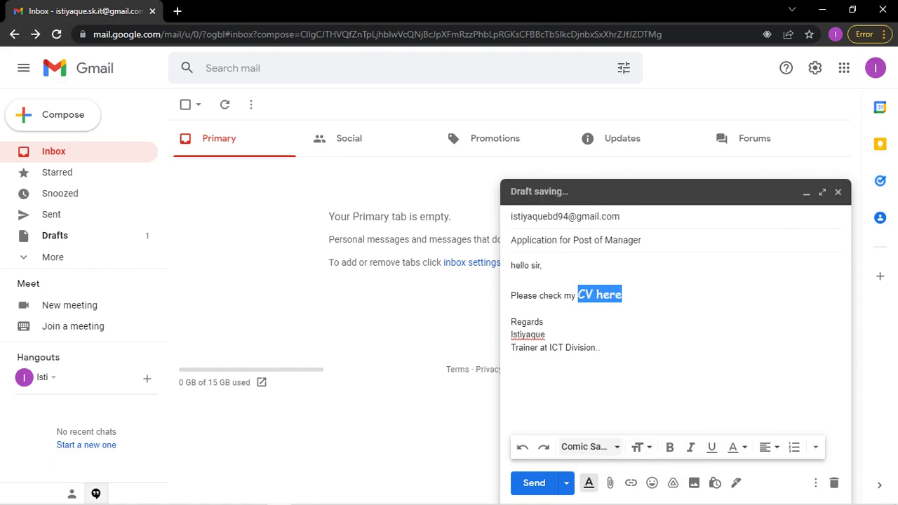
click(669, 446)
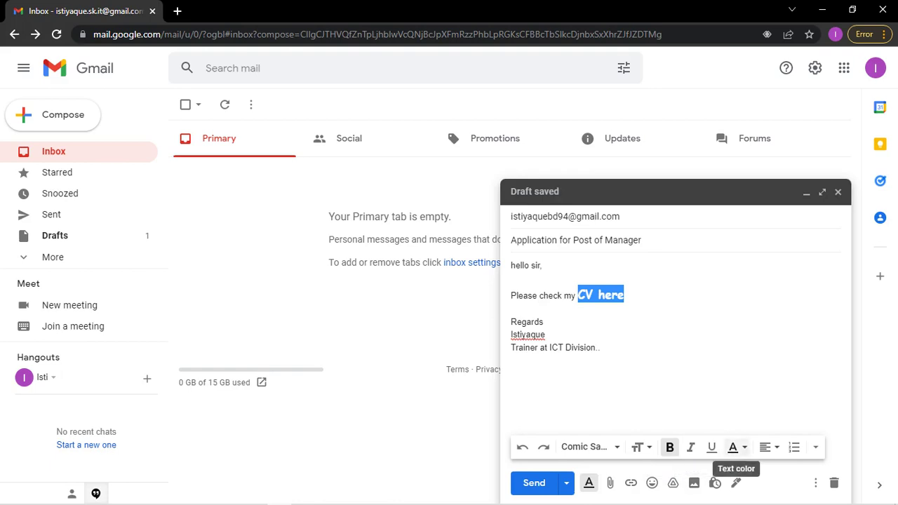
click(733, 448)
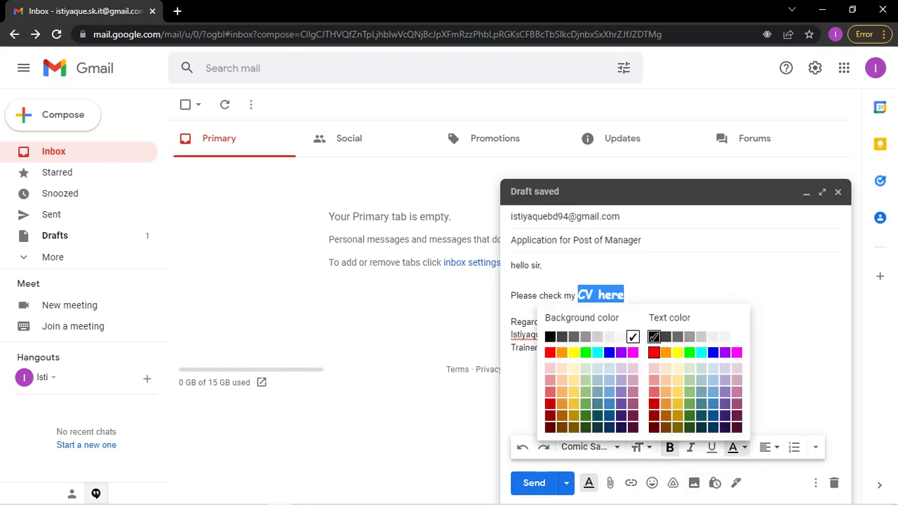
click(654, 352)
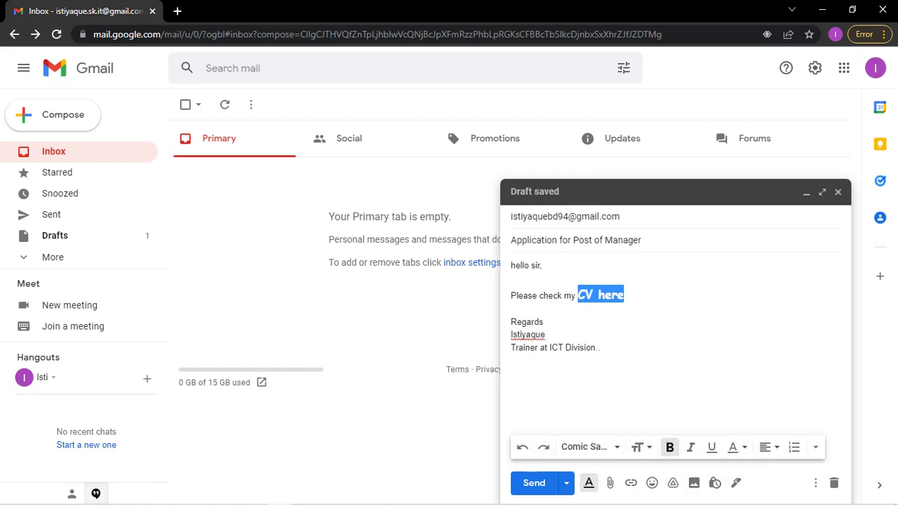
click(510, 360)
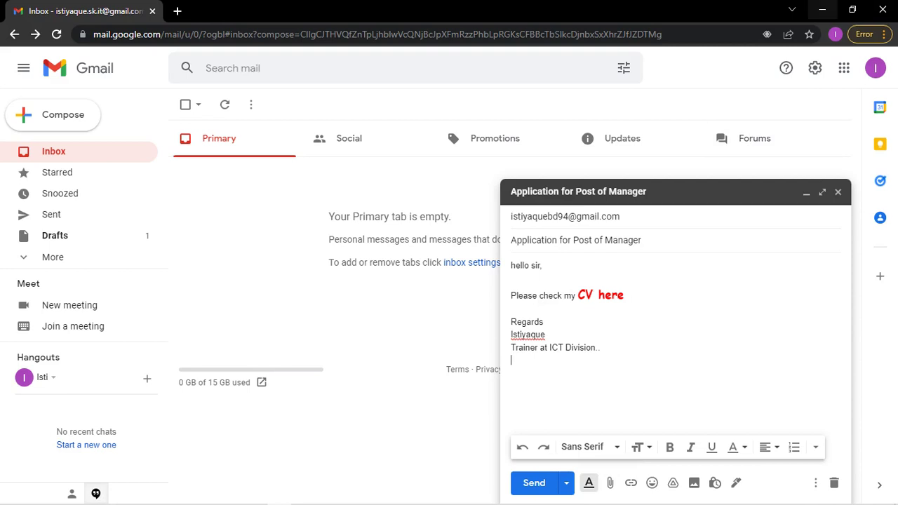
Minimize Gmail and close the empty Chrome window to reveal the desktop.
click(822, 10)
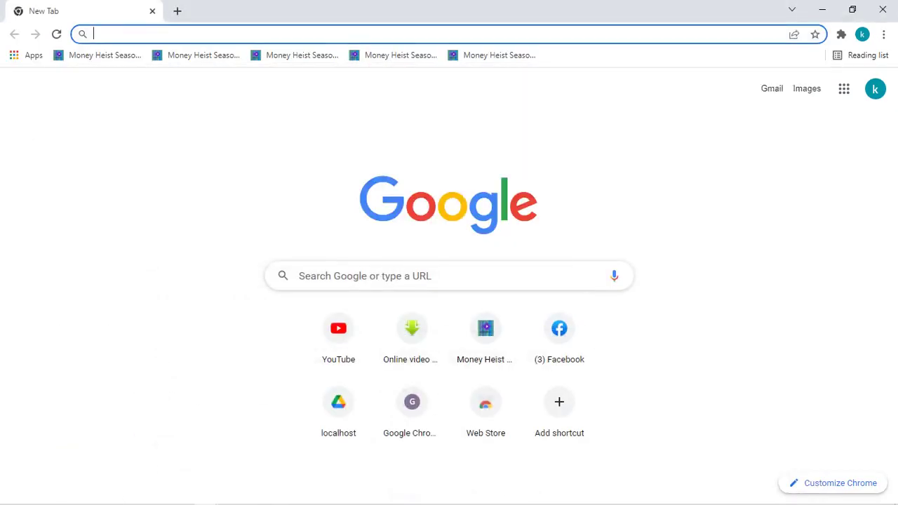
click(883, 9)
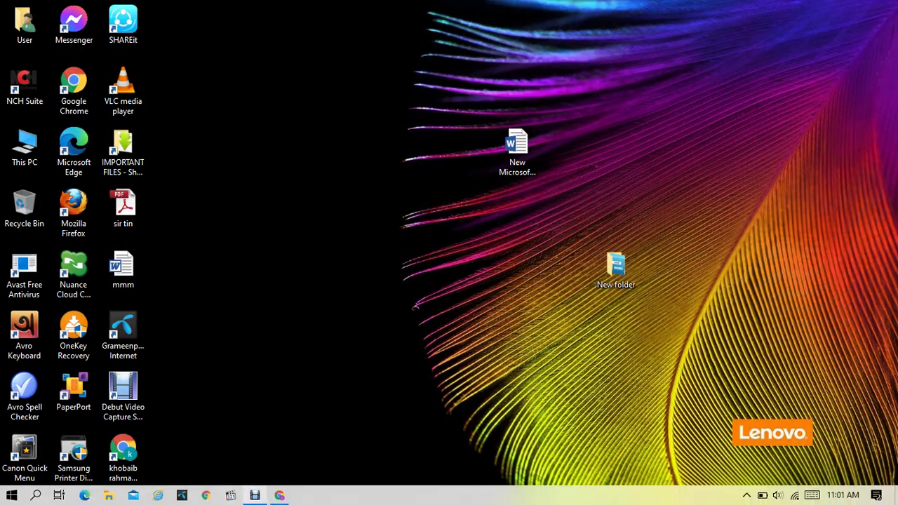
click(279, 495)
click(279, 495)
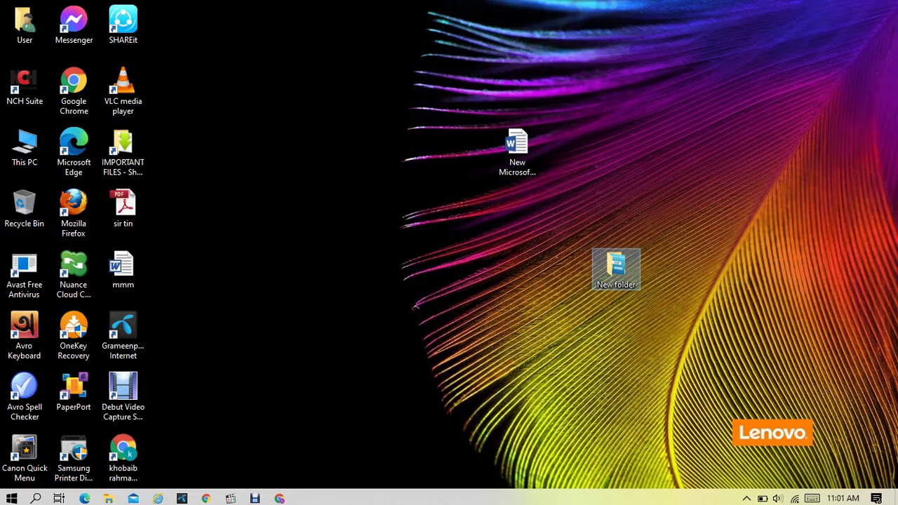
Drag Digital Marketing Discuss.pptx from the desktop's New folder onto the Gmail draft to attach it.
double_click(615, 270)
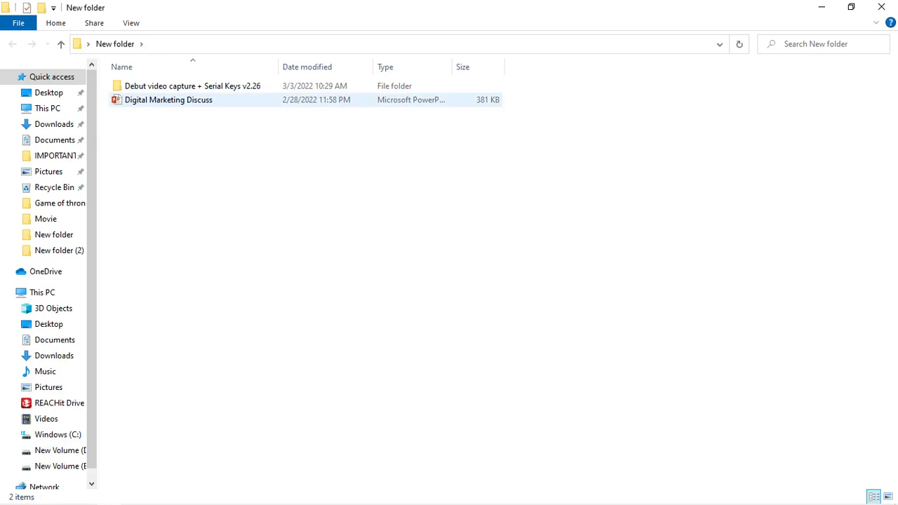
drag(261, 101, 338, 274)
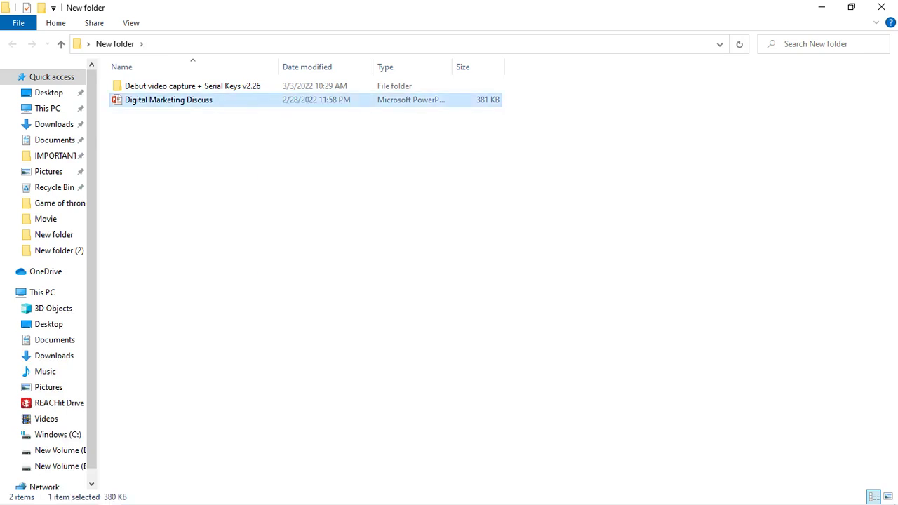
drag(273, 99, 663, 394)
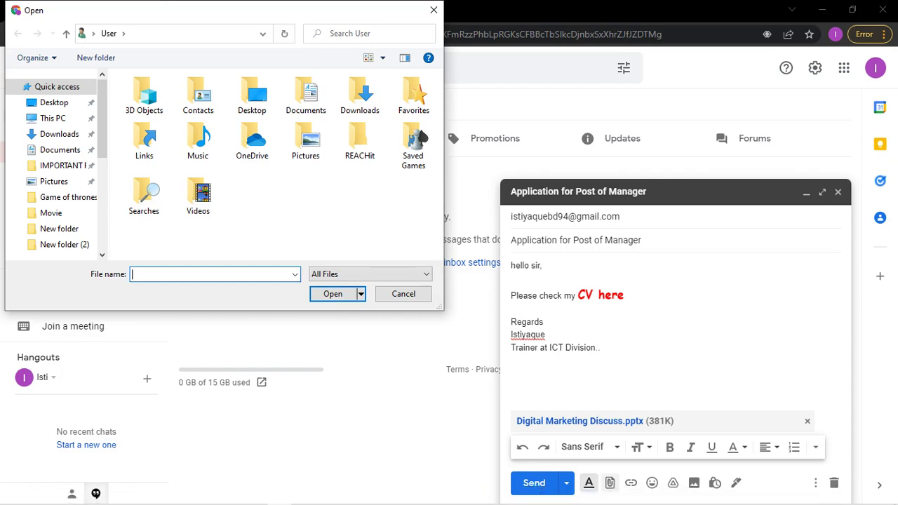
Attach sir tin.pdf from the Desktop as the second file.
click(54, 103)
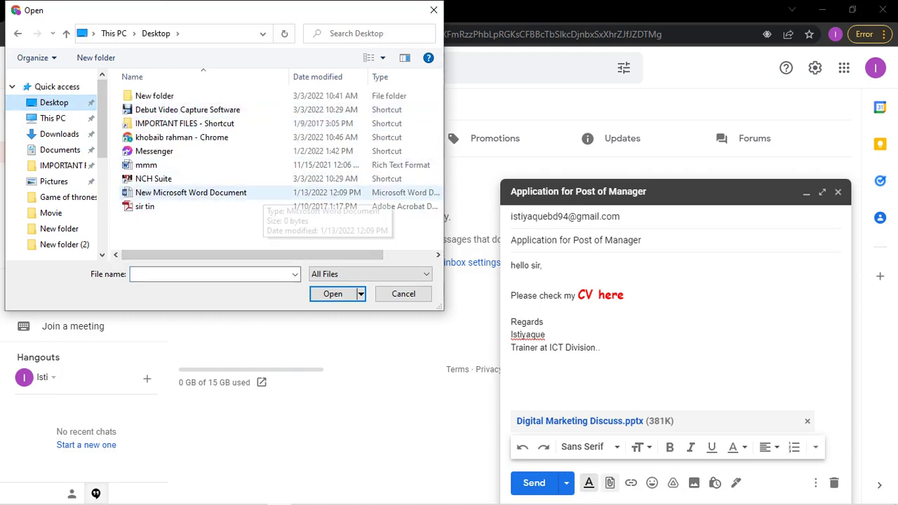
double_click(146, 206)
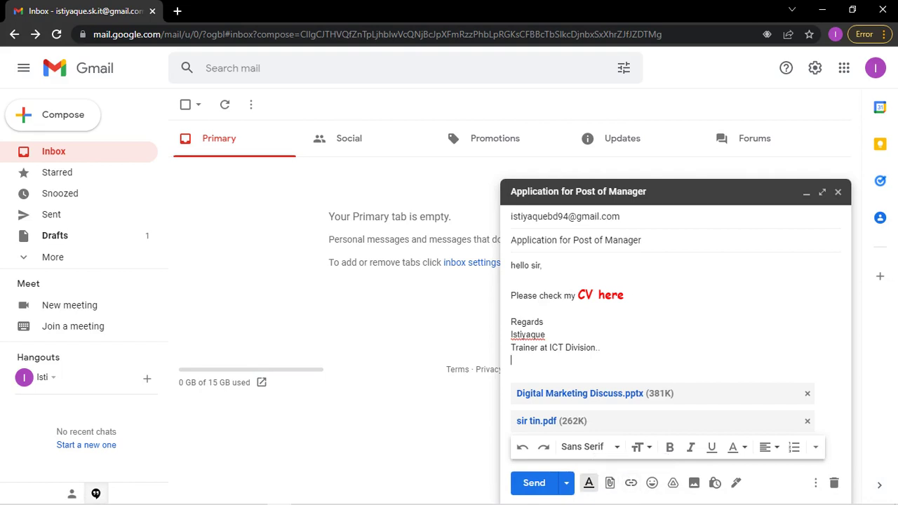
drag(625, 295, 598, 294)
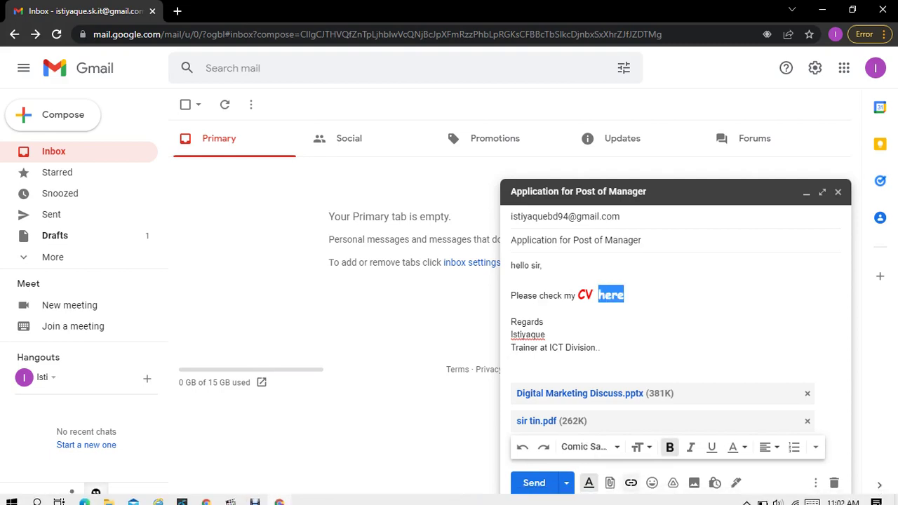
click(630, 482)
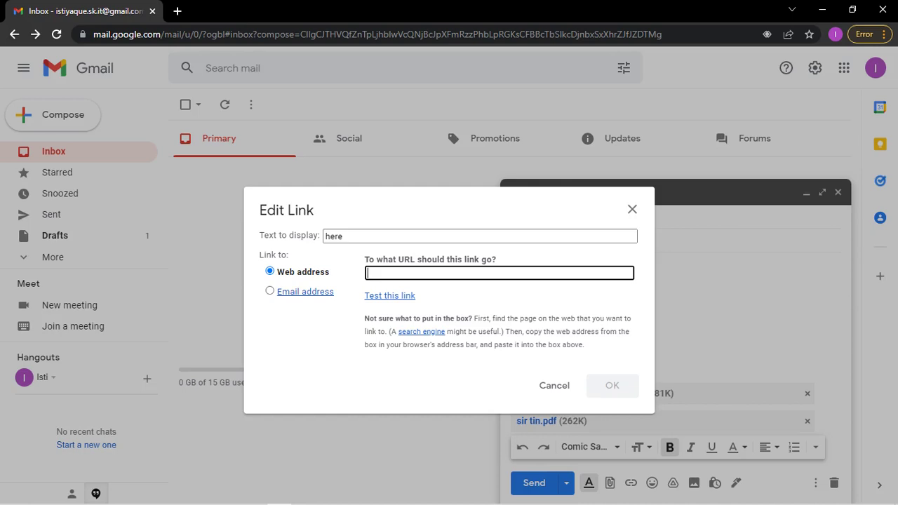
text(ww)
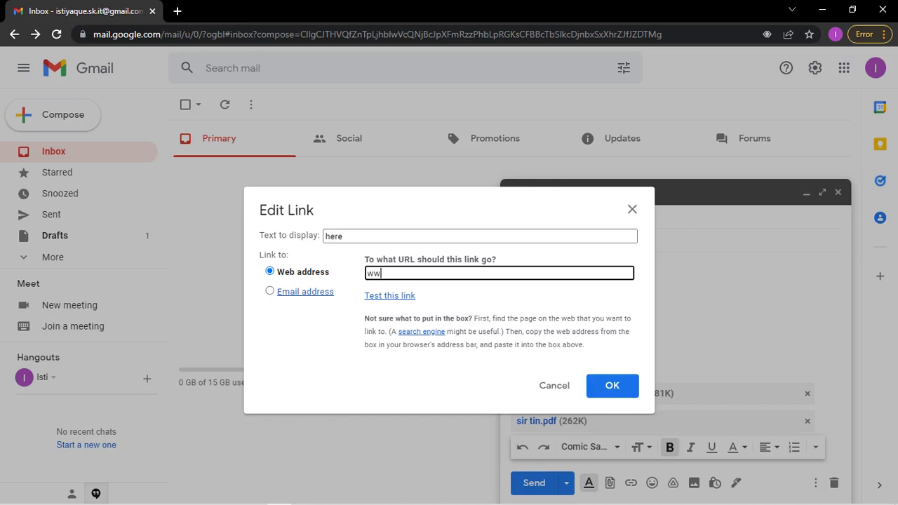
text(w.facebook.com)
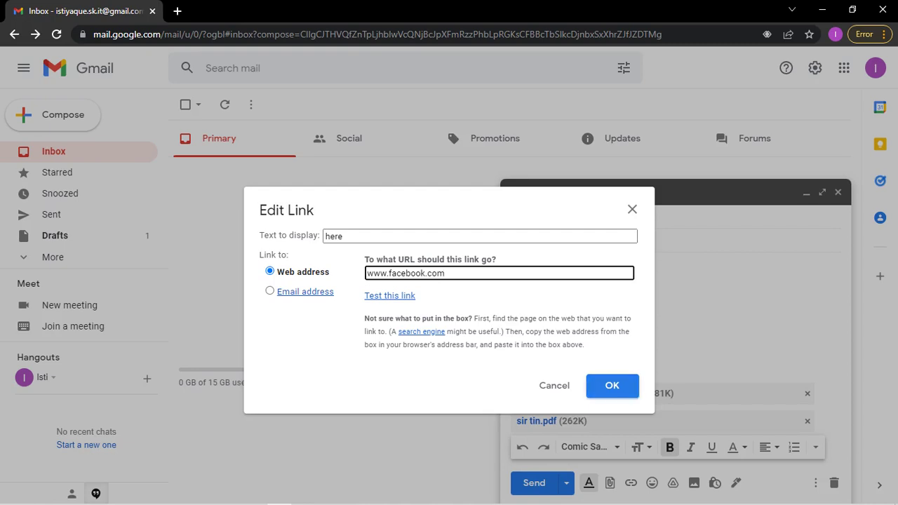
key(Return)
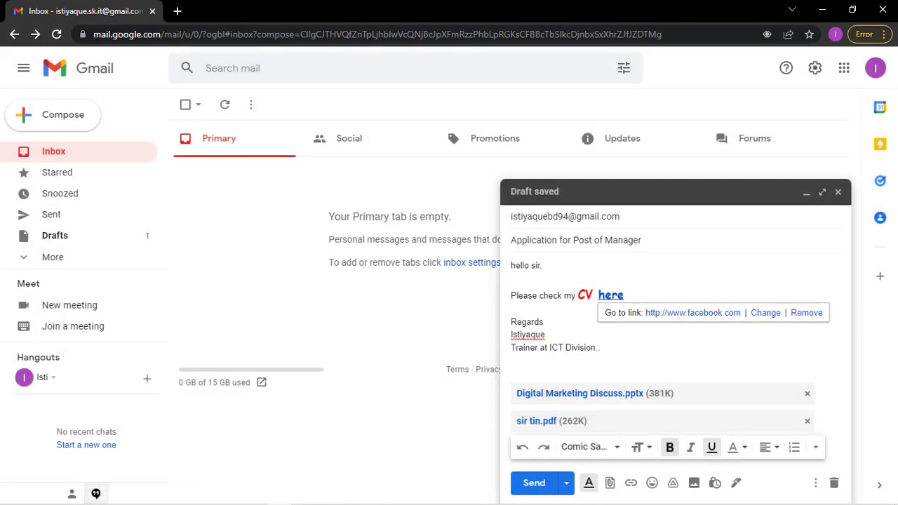
click(806, 312)
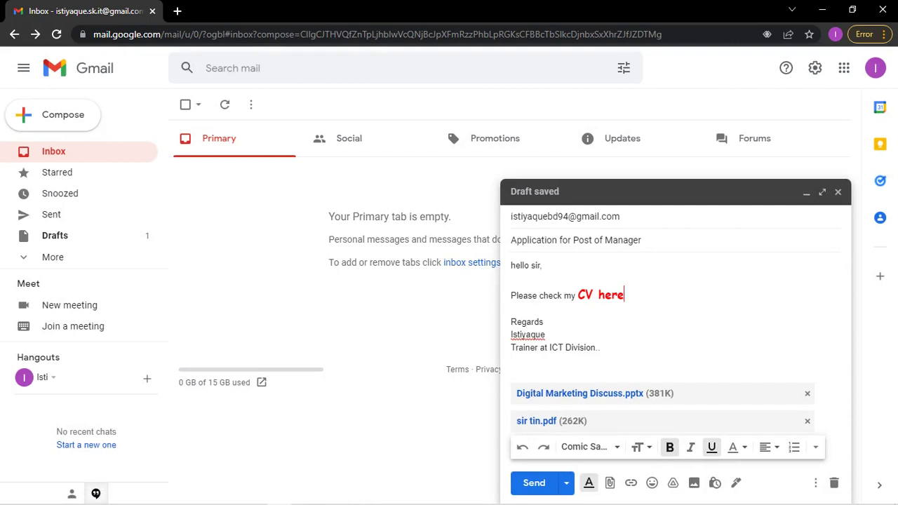
key(shift+Left)
key(shift+Left)
key(shift+Left)
key(shift+Left)
key(ctrl+u)
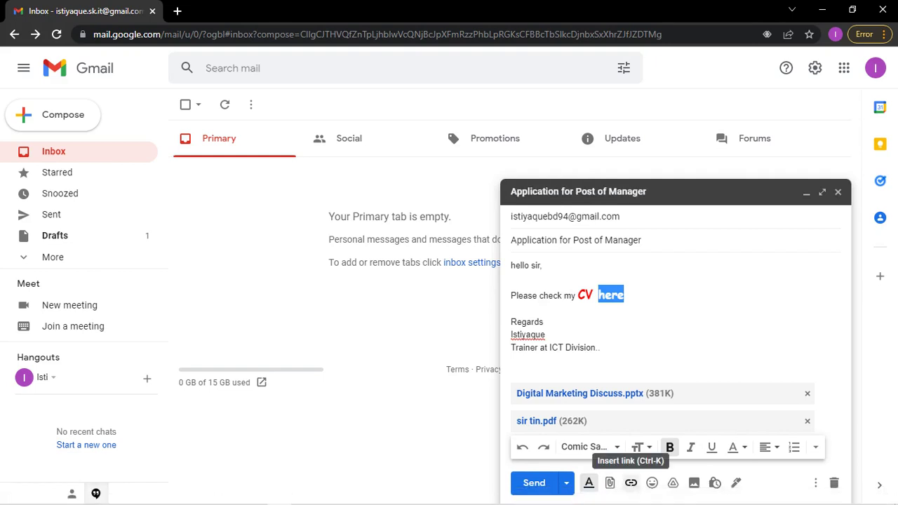
click(630, 482)
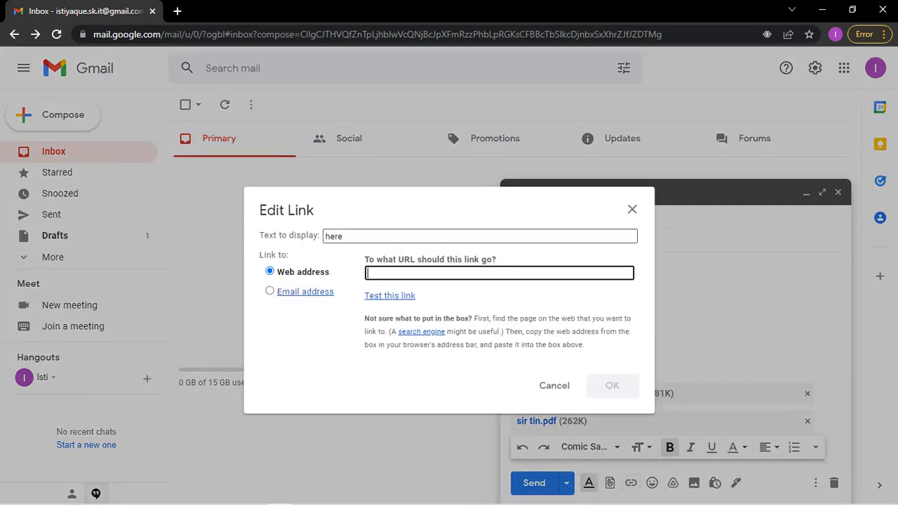
text(w)
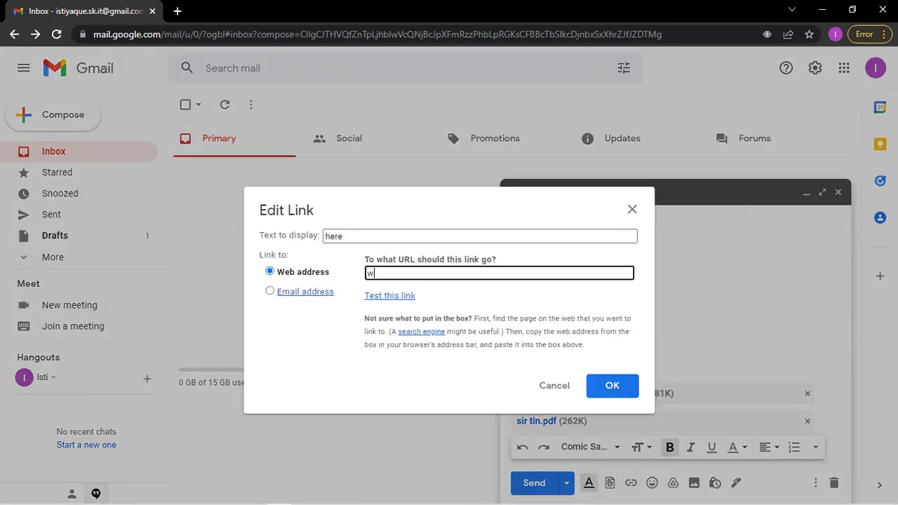
text(ww.facebook.com)
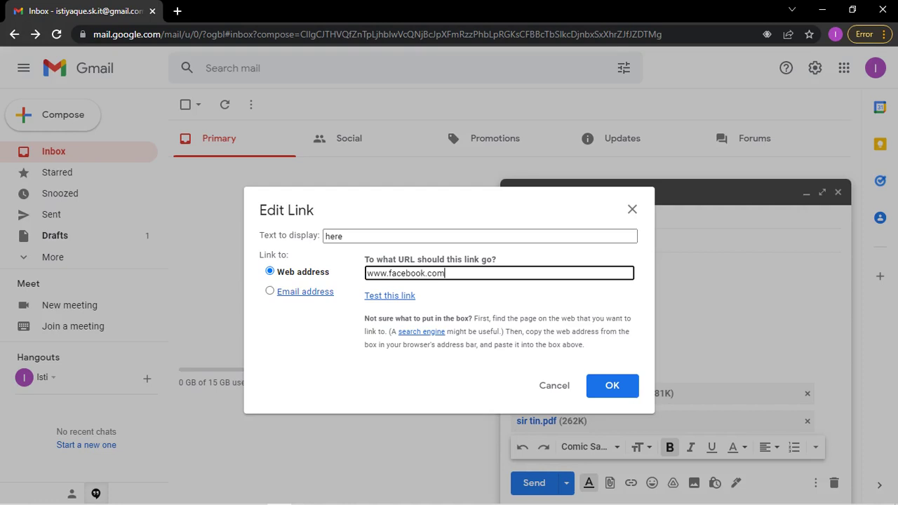
click(612, 385)
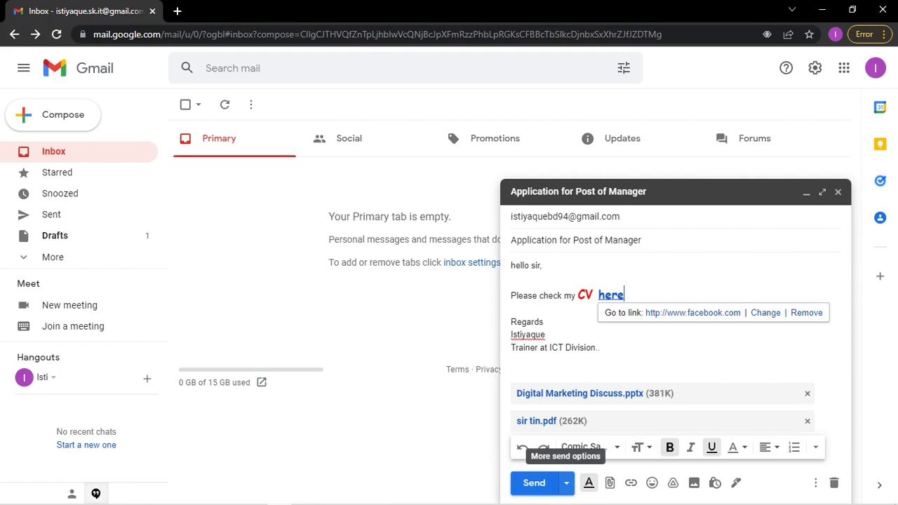
click(566, 483)
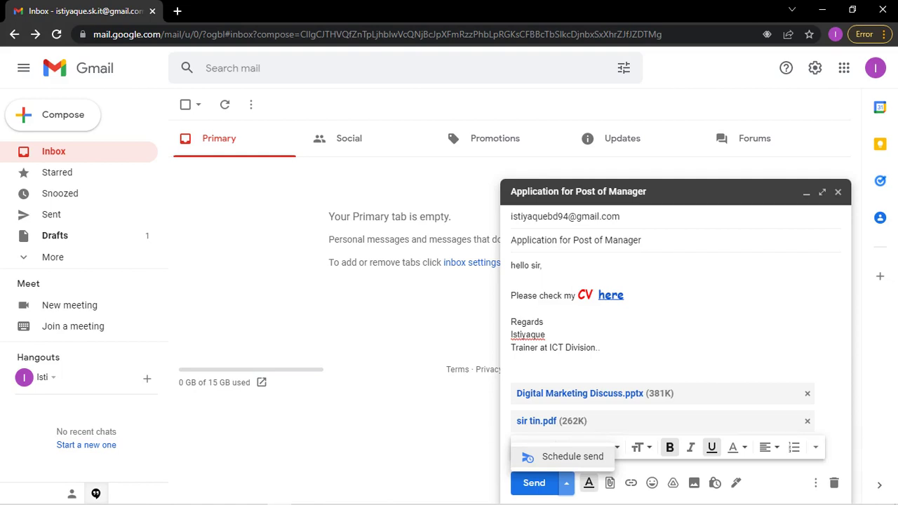
key(Escape)
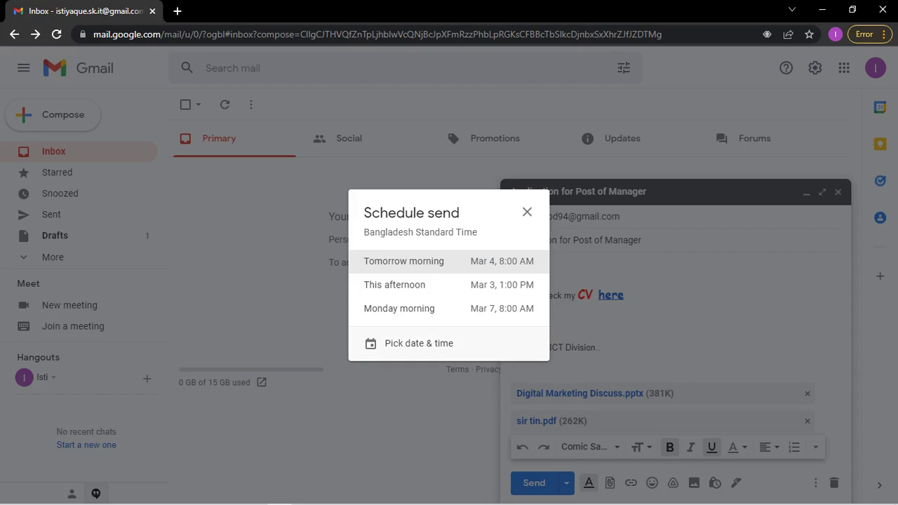
click(409, 348)
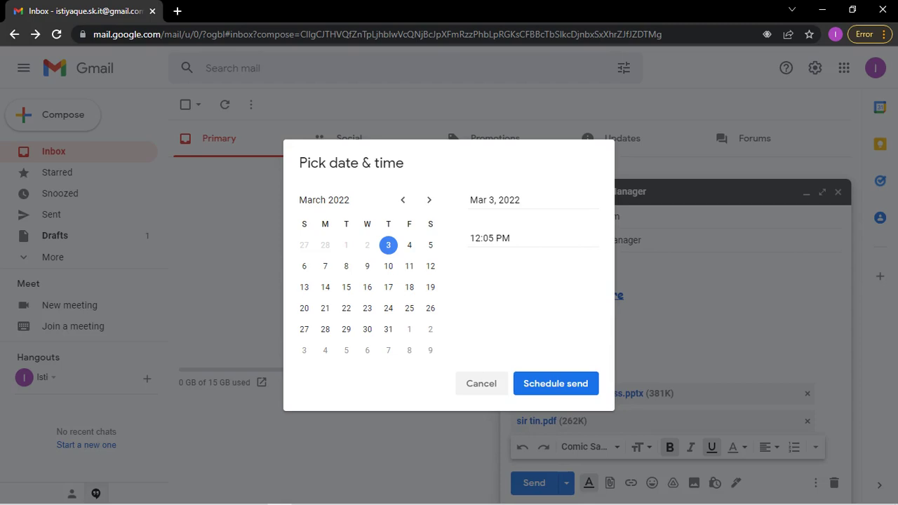
key(Escape)
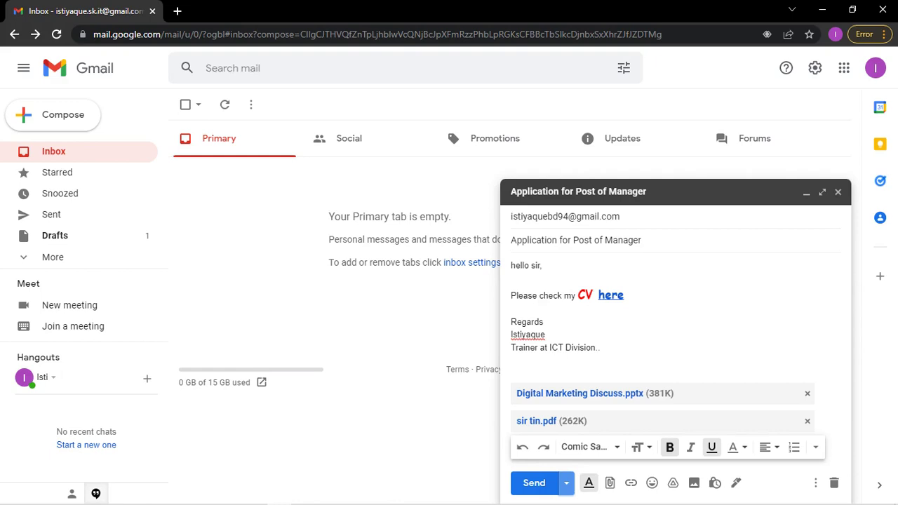
Delete the sign-off lines from the draft and go to the Manage signatures settings.
key(shift+Up)
key(shift+Up)
key(shift+Up)
key(shift+Home)
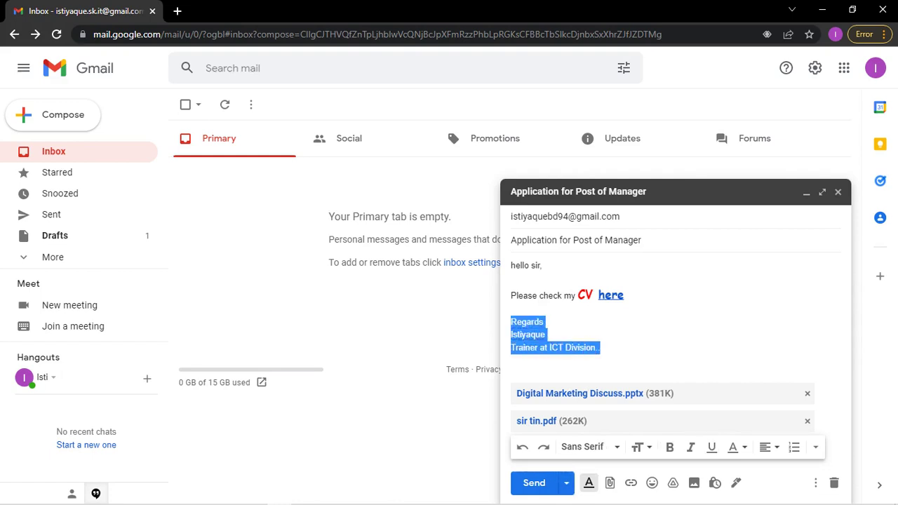
key(BackSpace)
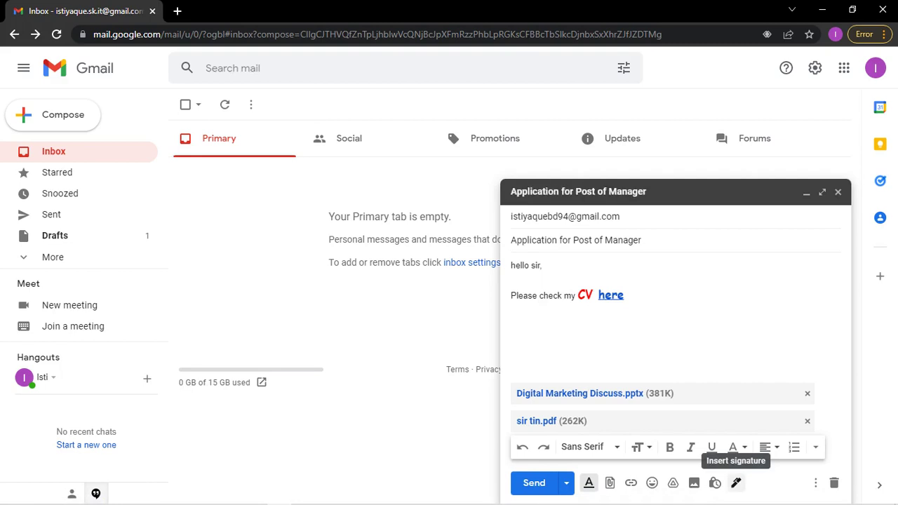
click(736, 483)
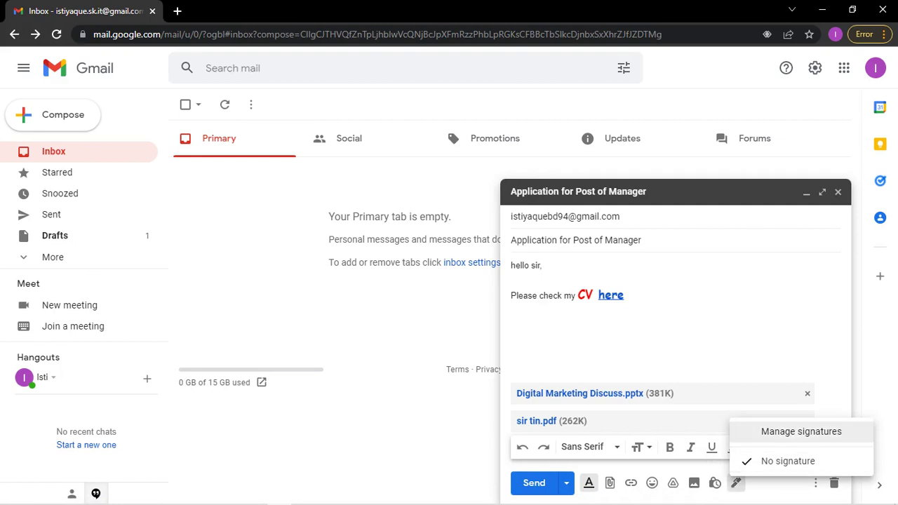
click(801, 432)
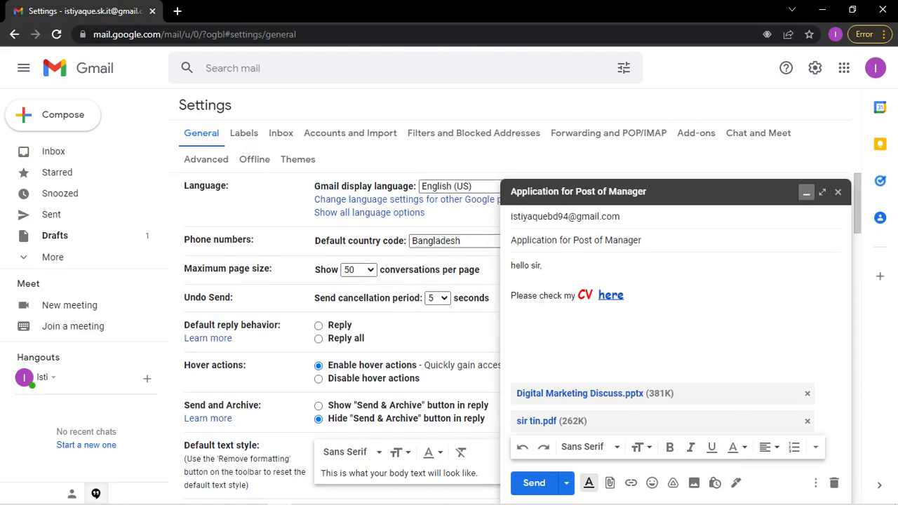
Minimize the draft and scroll General settings down to the empty Signature section.
click(806, 192)
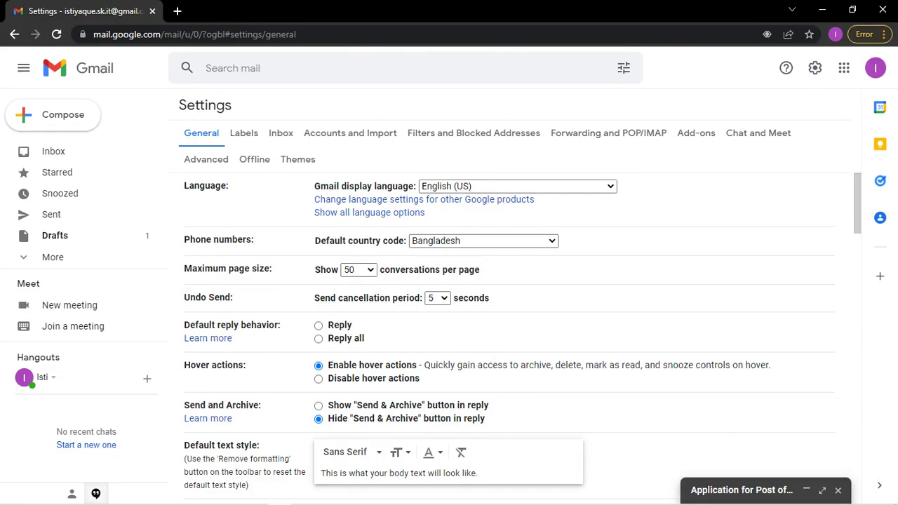
scroll(509, 330, down, 15)
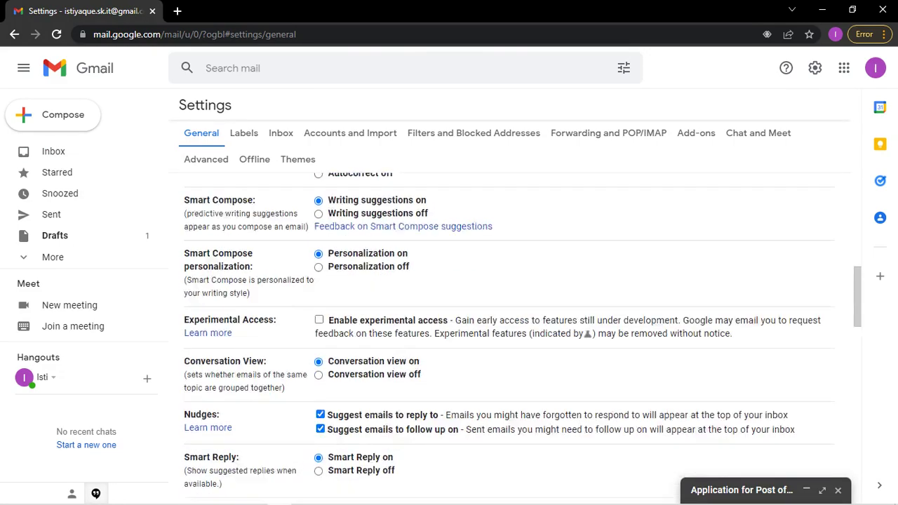
scroll(508, 330, up, 15)
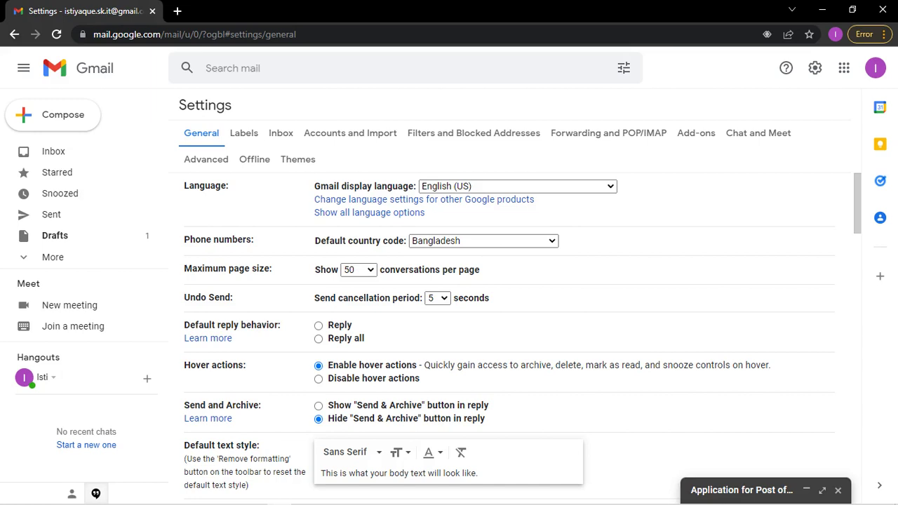
mouse_move(448, 504)
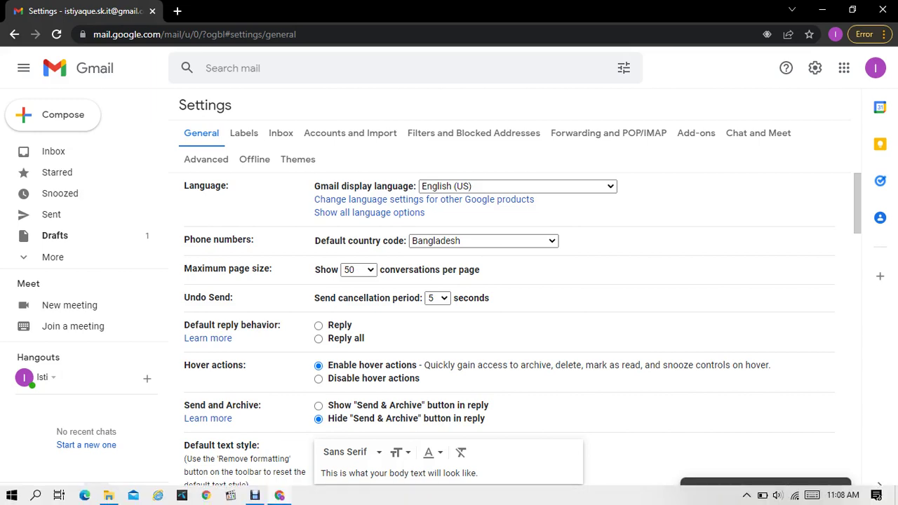
click(806, 490)
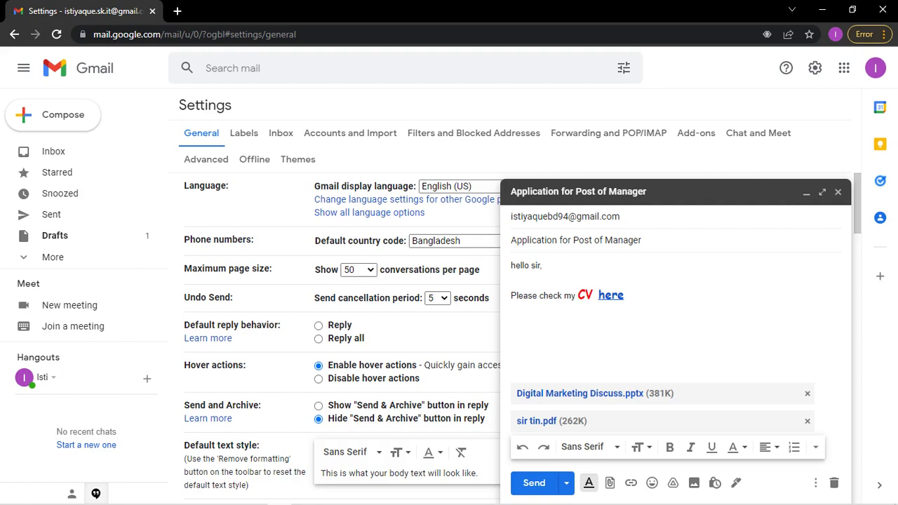
click(806, 191)
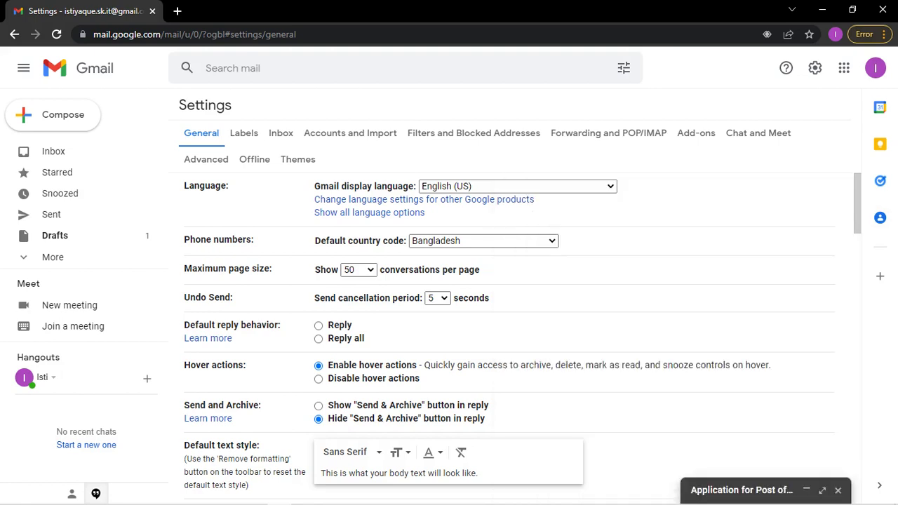
click(805, 490)
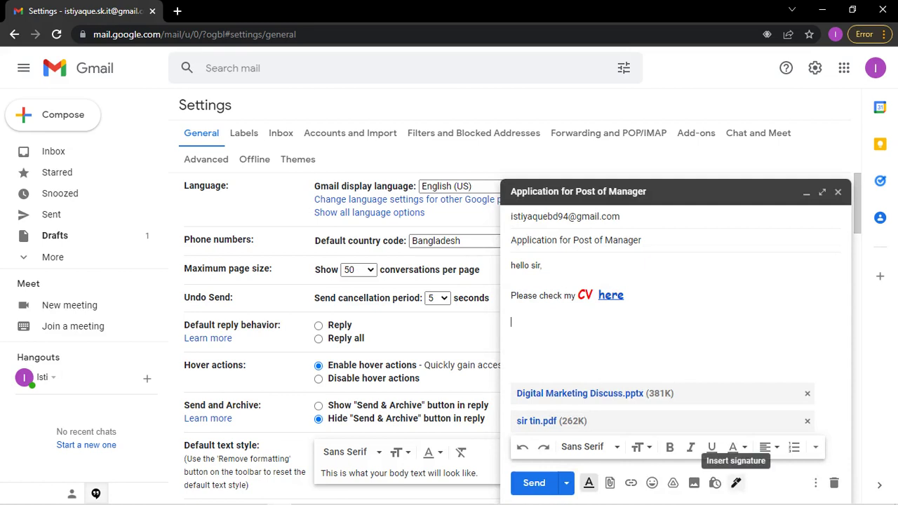
click(735, 483)
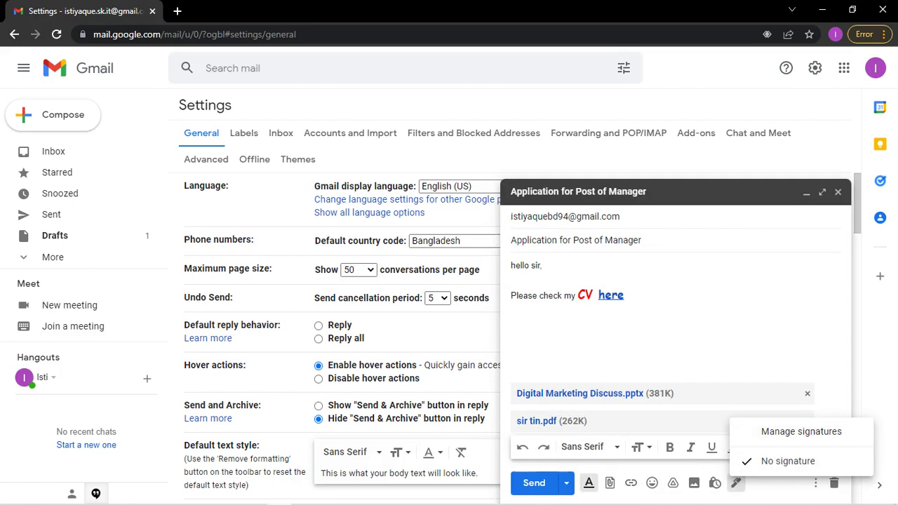
click(806, 191)
click(805, 191)
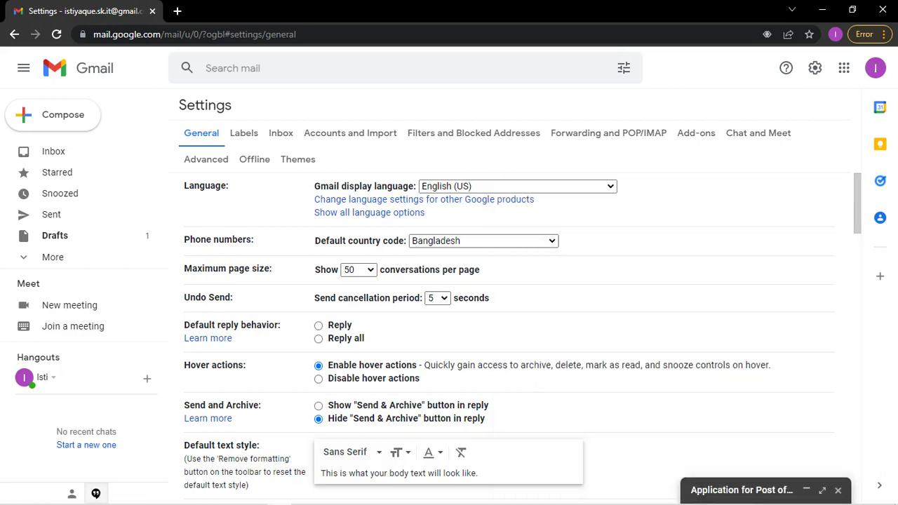
scroll(508, 336, down, 15)
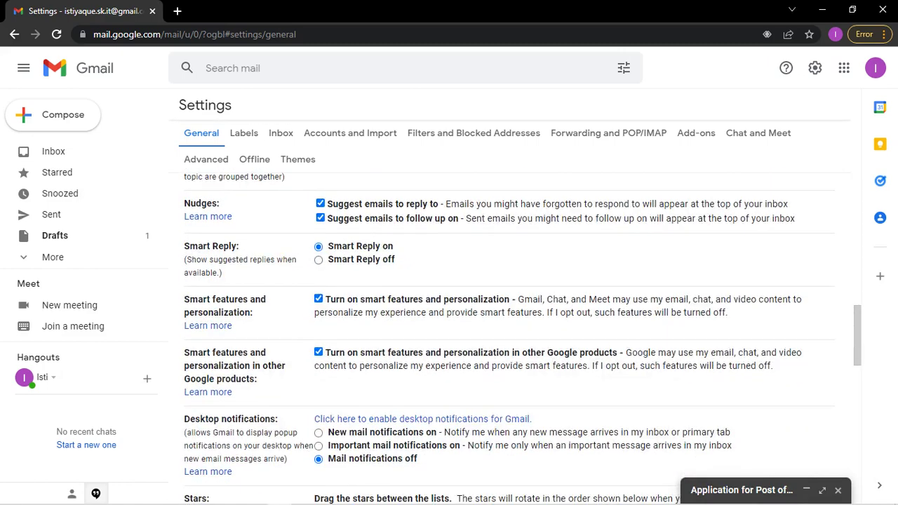
scroll(523, 335, down, 7)
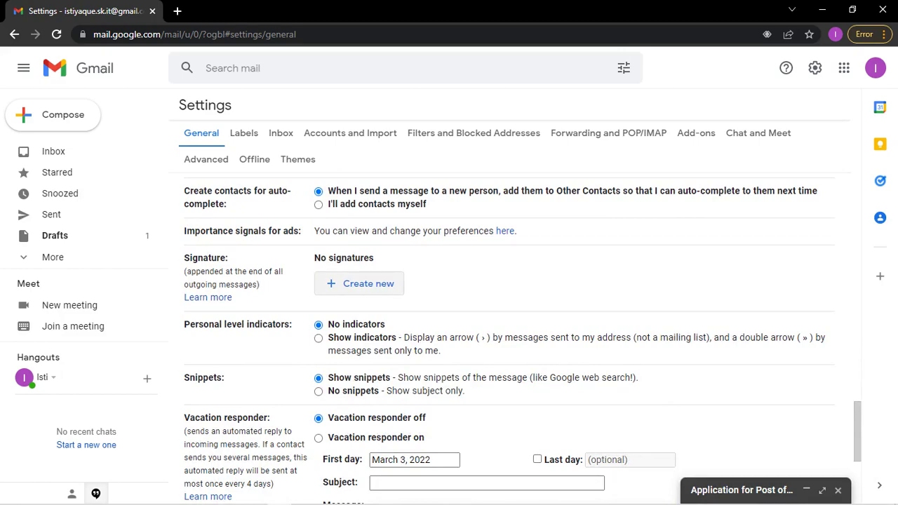
Create a new signature named 'For Office'.
click(359, 284)
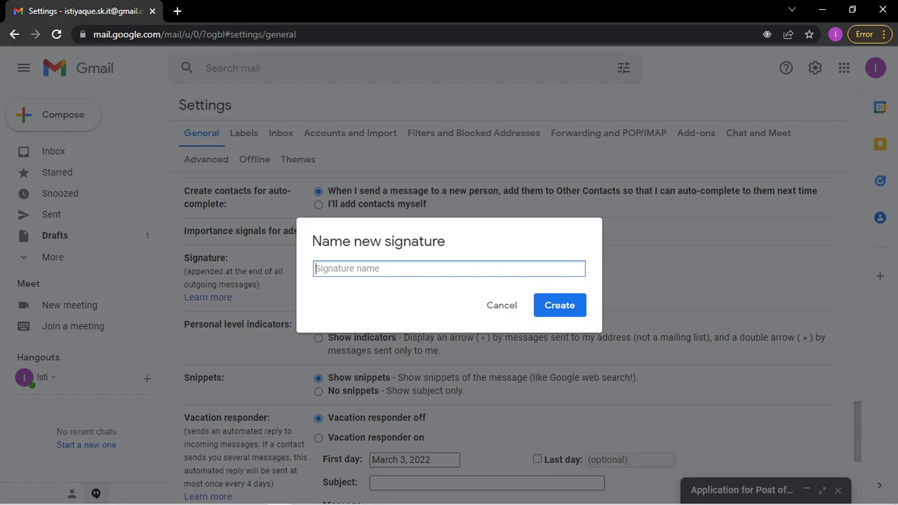
text(For Office)
key(Return)
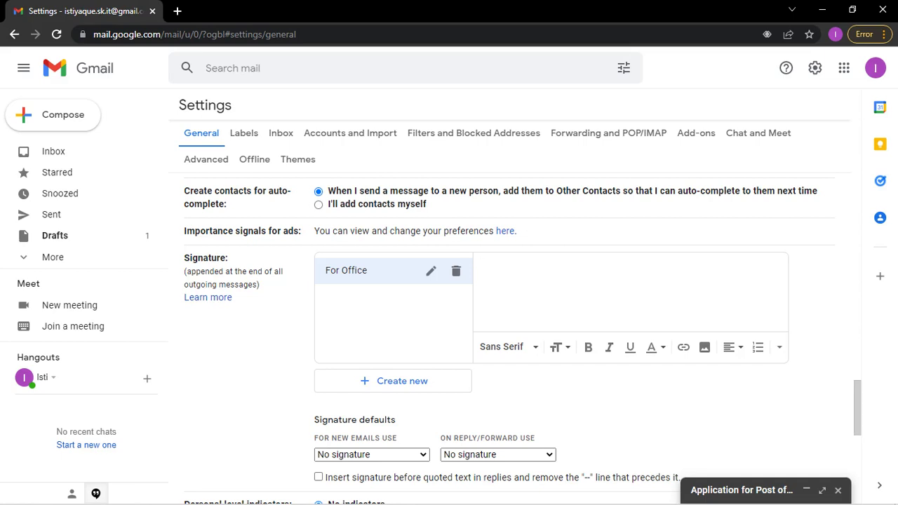
Paste the sign-off lines into For Office and colour the 'Trainer at ICT Division.' line red.
text(Regards Istiyaque Trainer at ICT Division.)
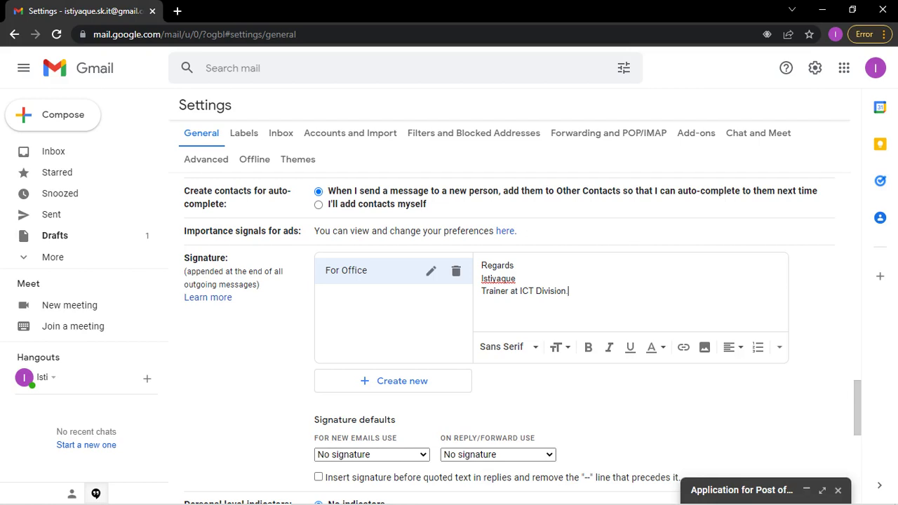
key(shift+Left)
key(shift+Left)
key(shift+Left)
key(shift+Left)
key(shift+Left)
key(shift+Left)
key(shift+Left)
key(shift+Left)
key(shift+Left)
key(shift+Left)
key(shift+Left)
key(shift+Left)
key(shift+Left)
key(shift+Left)
key(shift+Left)
key(shift+Left)
key(shift+Left)
key(shift+Left)
key(shift+Left)
key(shift+Left)
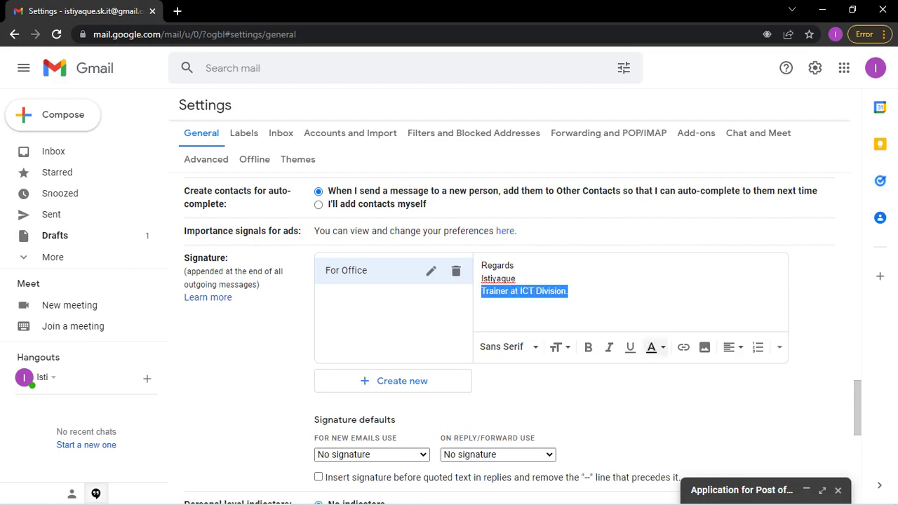
click(662, 348)
click(592, 251)
key(Right)
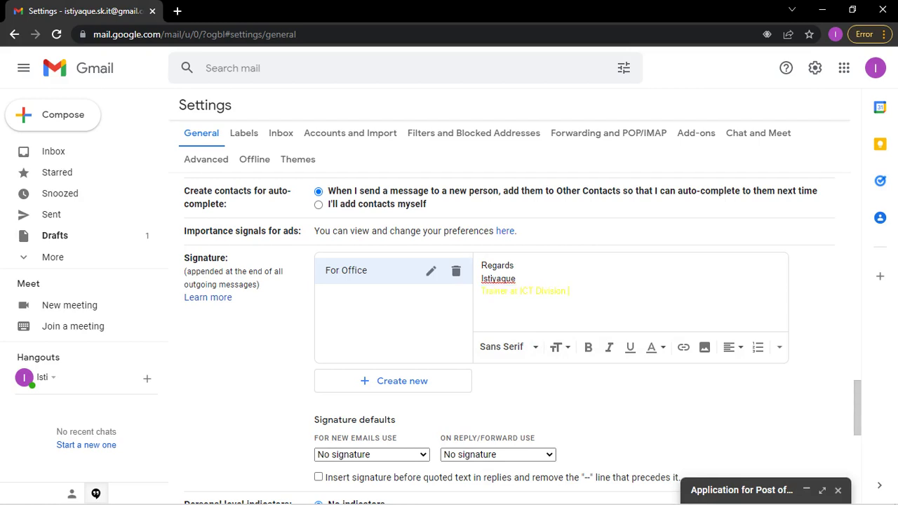
click(662, 347)
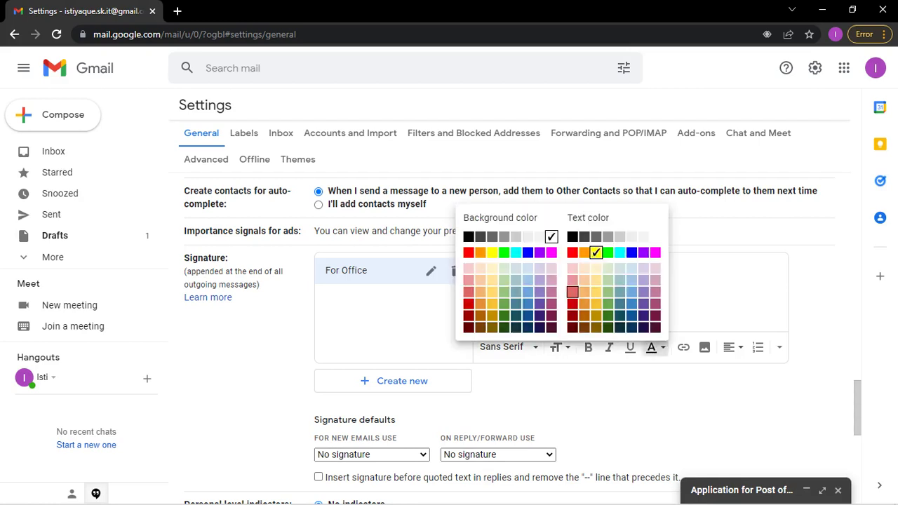
click(572, 252)
drag(567, 291, 481, 290)
click(662, 347)
click(572, 252)
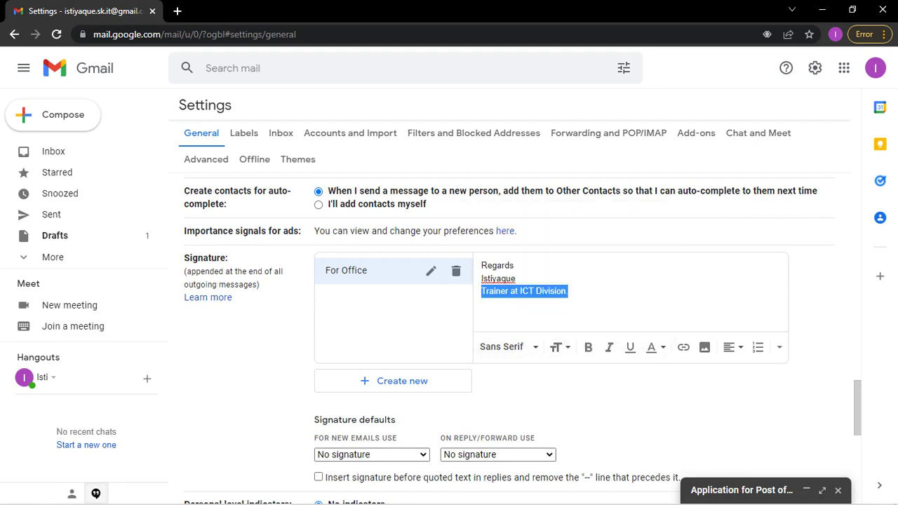
click(568, 290)
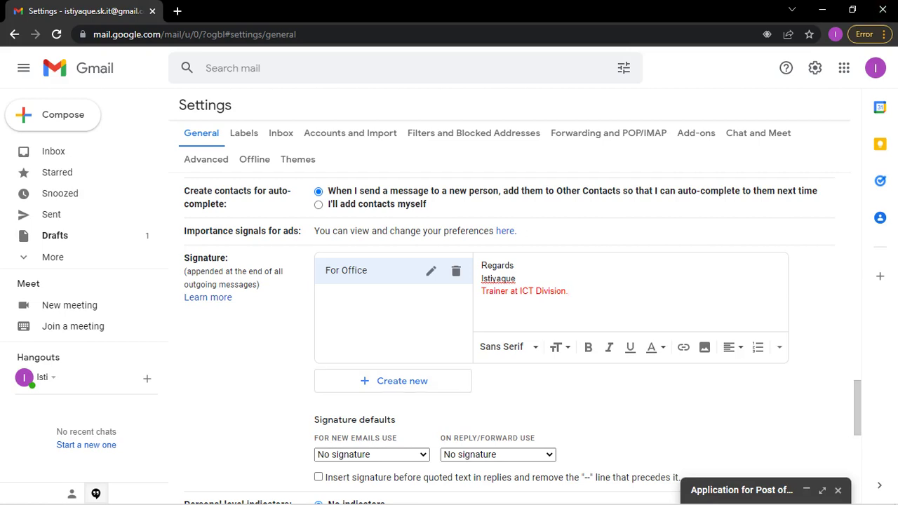
Save the changes to the signature settings.
scroll(522, 340, down, 1)
scroll(523, 340, up, 2)
scroll(523, 340, down, 1)
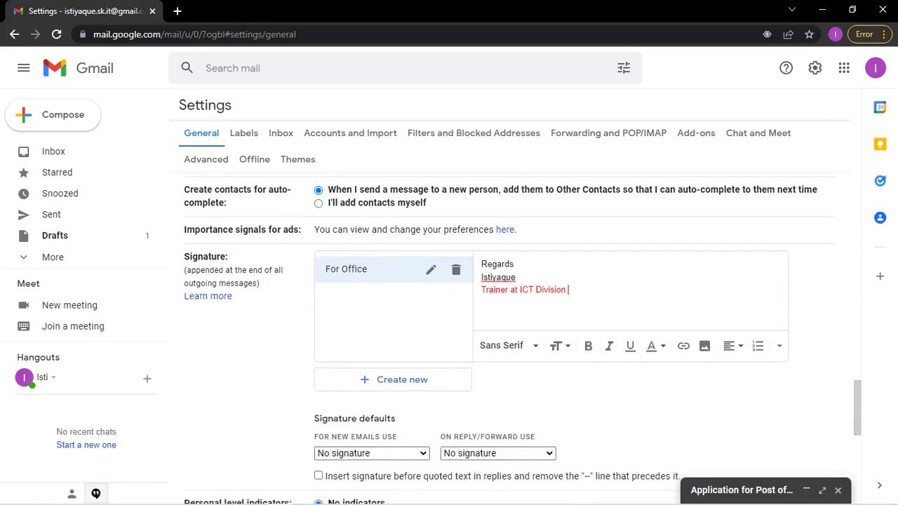
scroll(522, 340, down, 6)
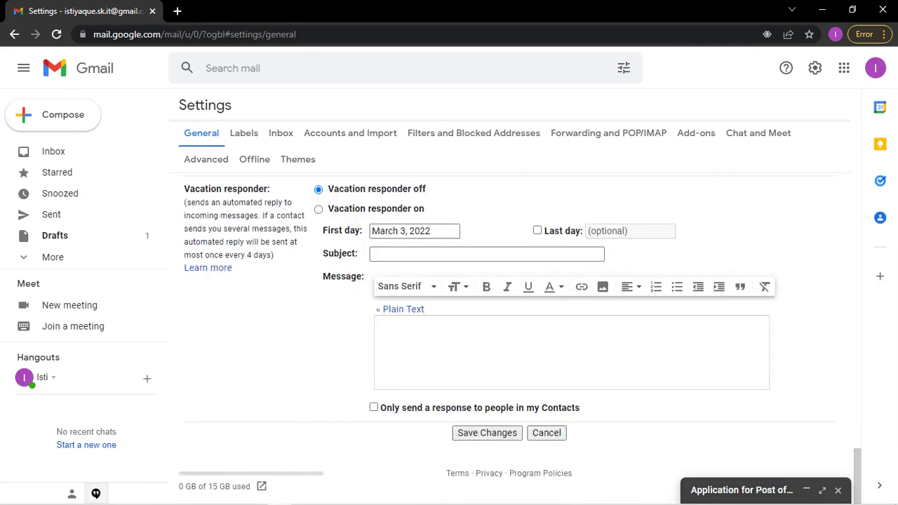
click(486, 433)
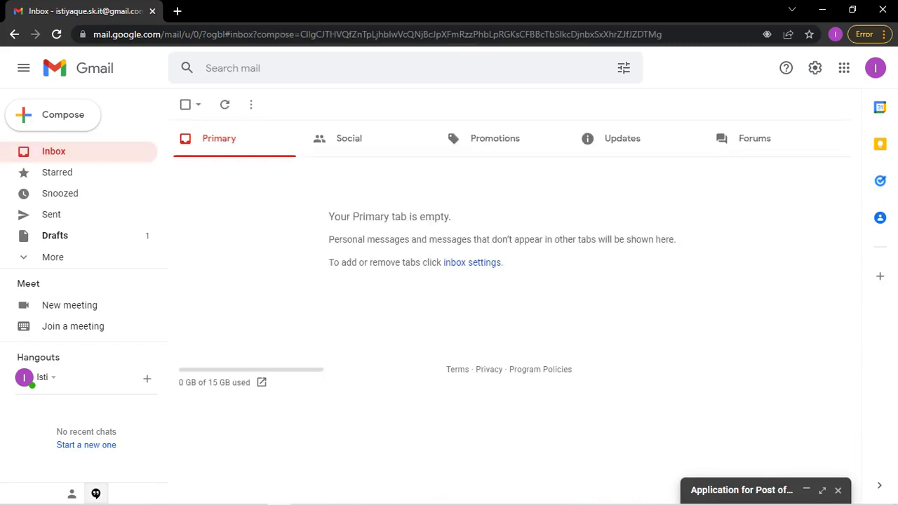
Check the signature list in the draft and a new message, then close the message.
click(806, 490)
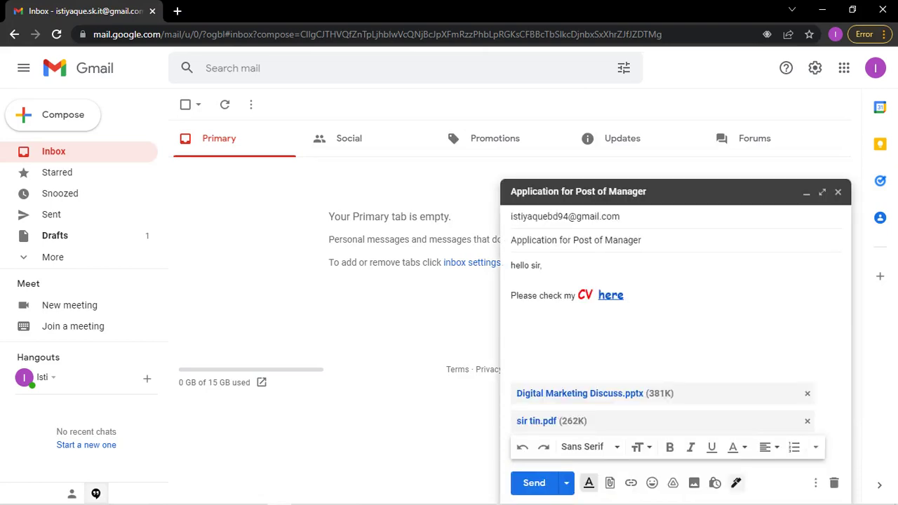
click(736, 482)
click(736, 482)
click(806, 191)
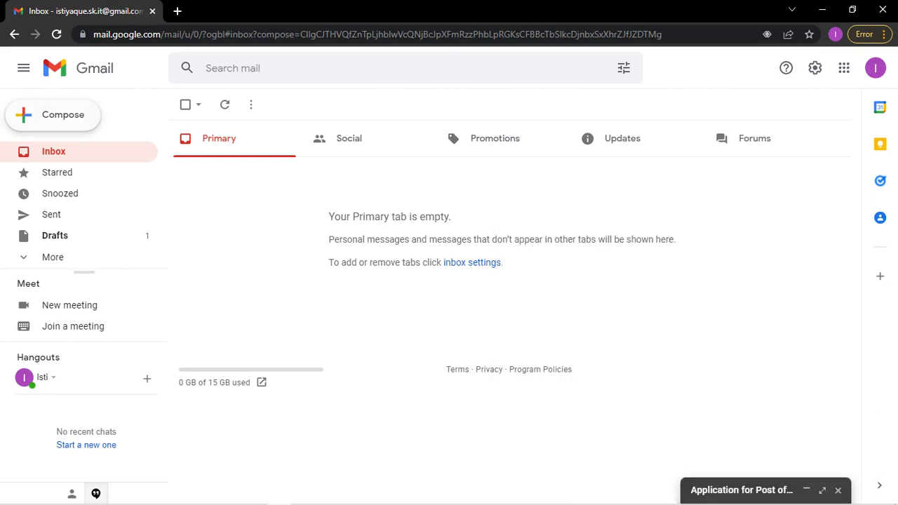
click(52, 114)
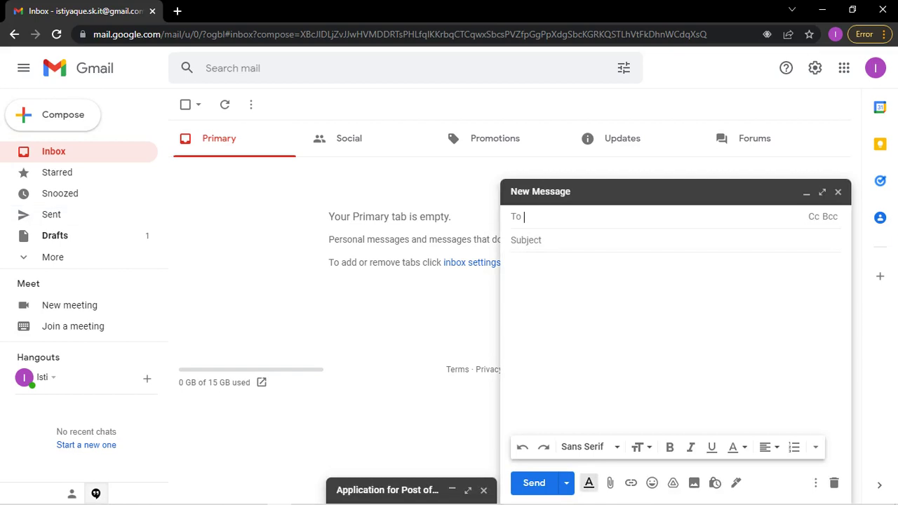
click(735, 483)
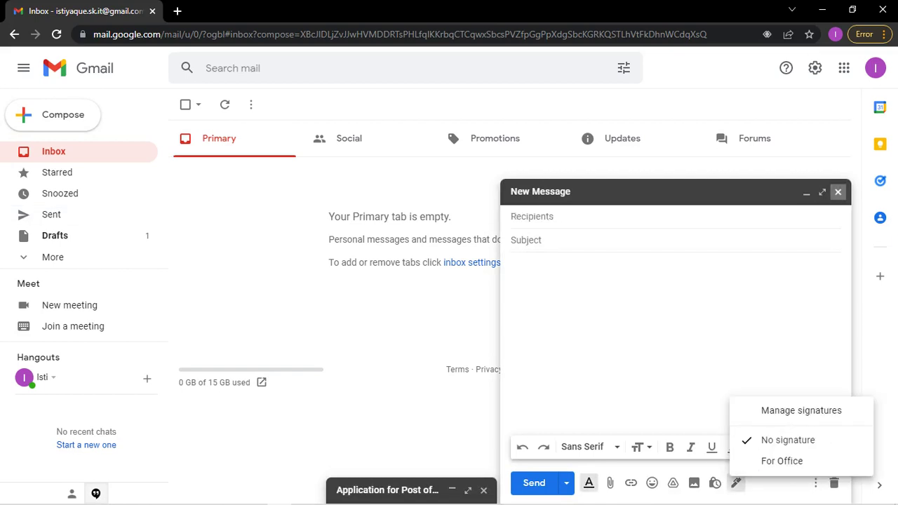
click(837, 191)
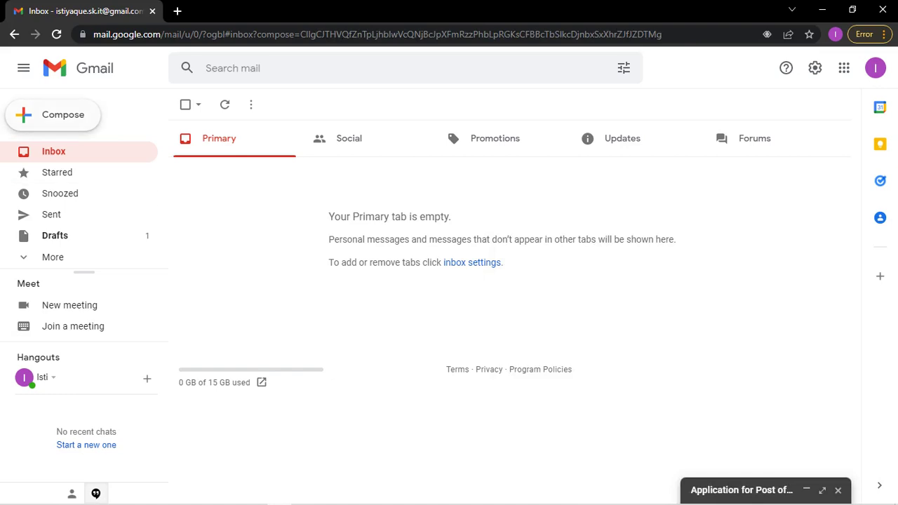
Compose a new email and insert the For Office signature into its body.
key(c)
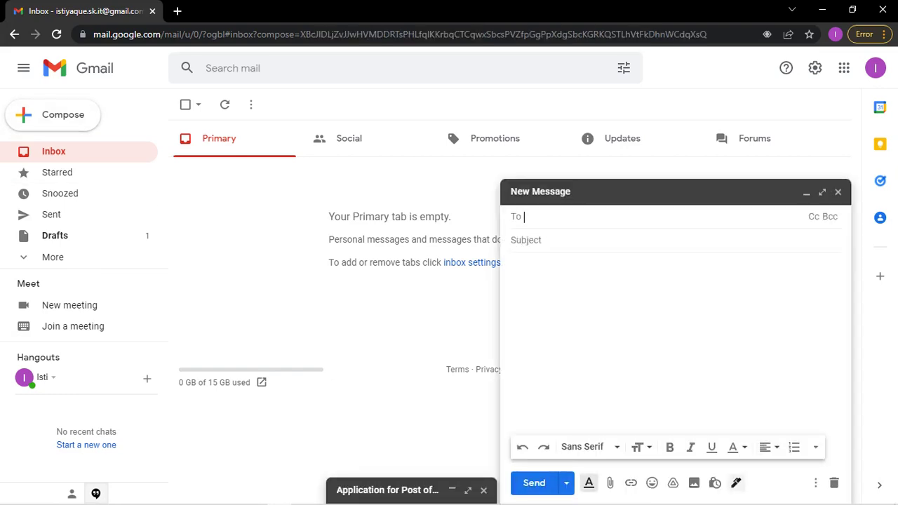
click(736, 482)
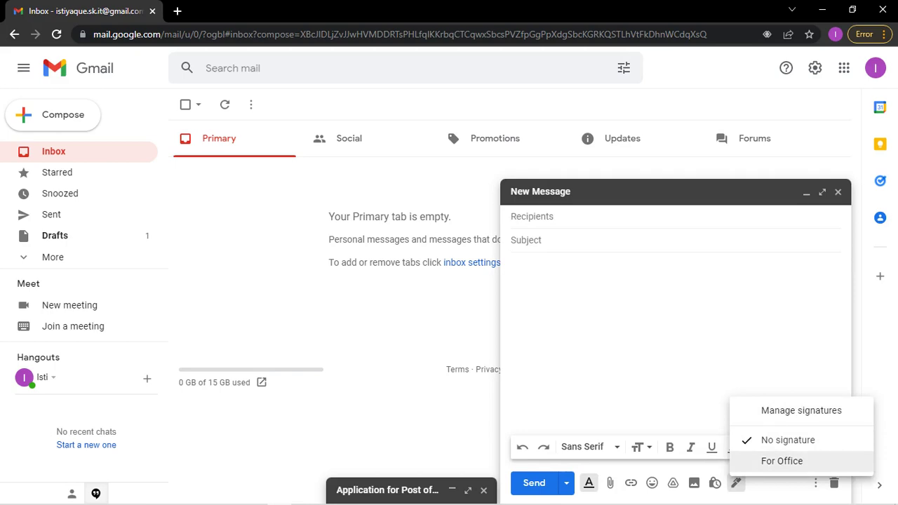
click(781, 461)
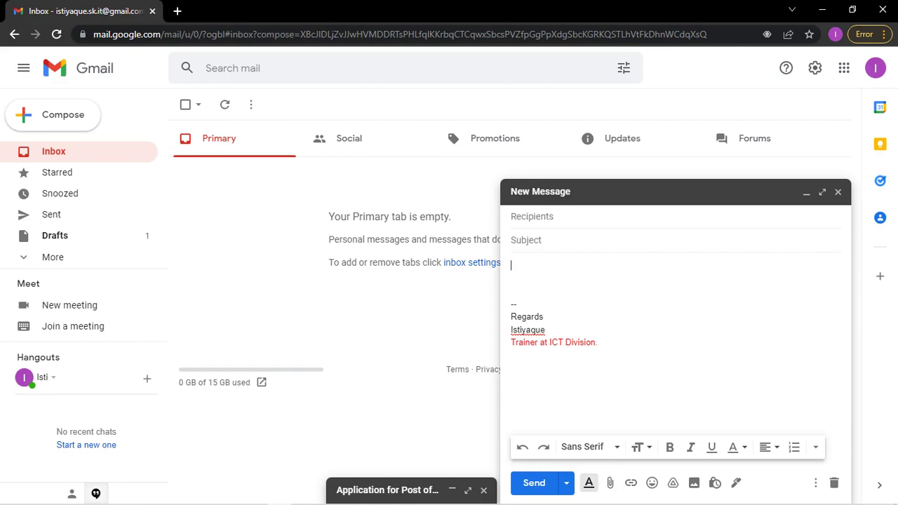
mouse_move(747, 494)
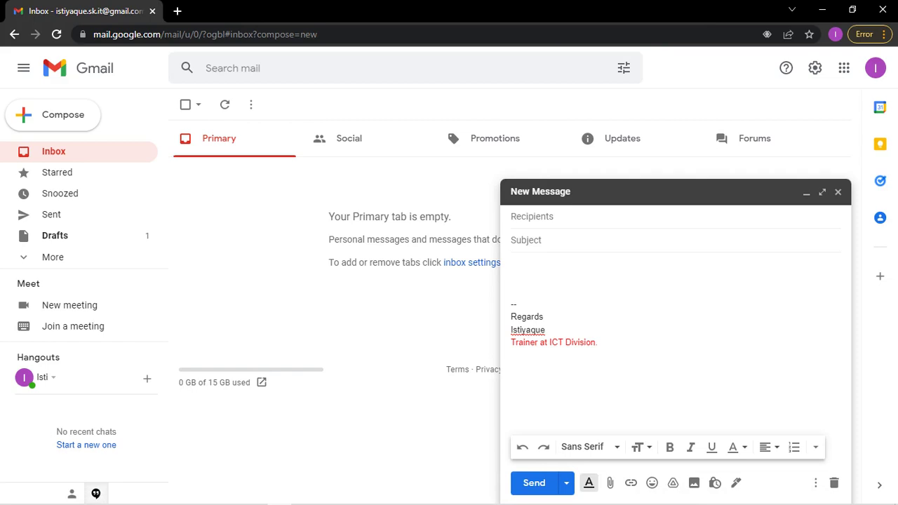
Add Cc and Bcc rows to the new message, then close it.
click(533, 216)
click(813, 216)
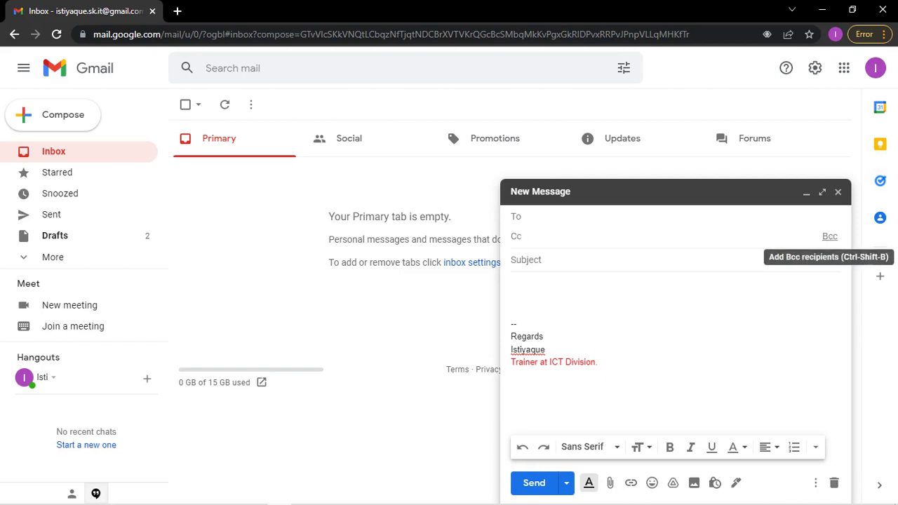
click(830, 237)
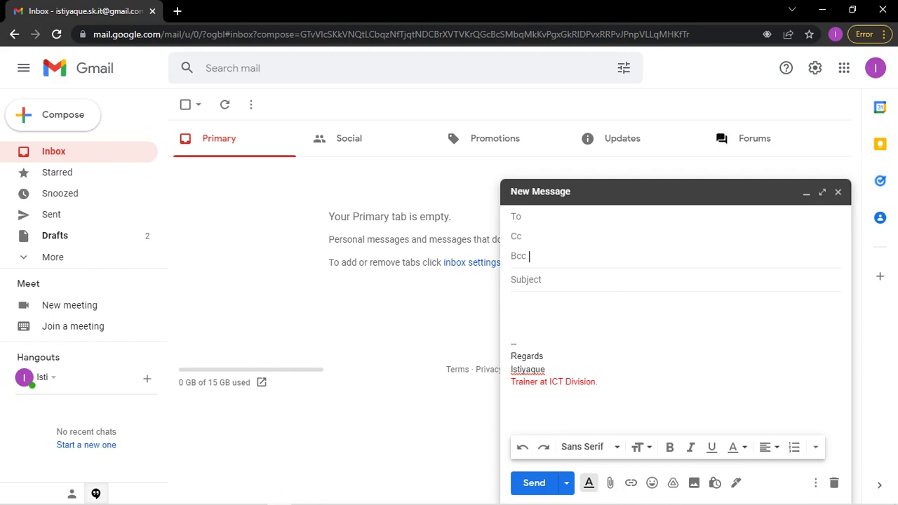
click(837, 192)
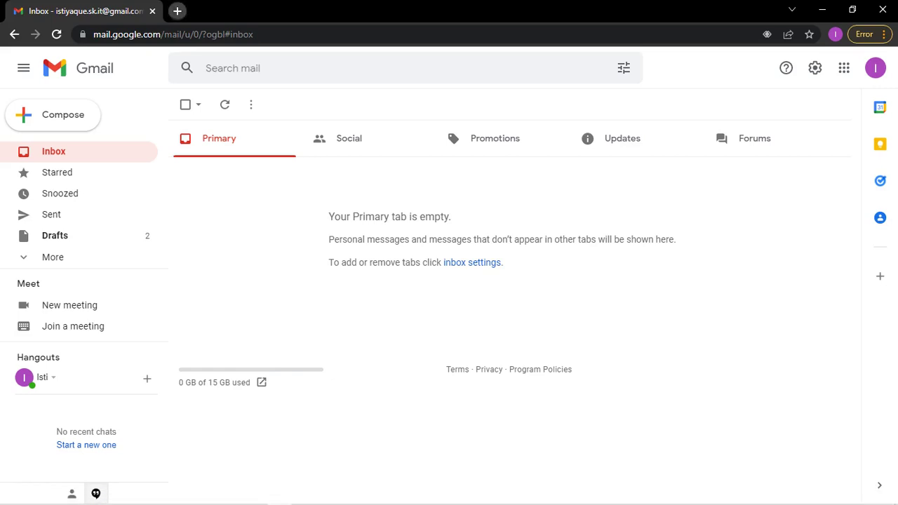
Open a new browser tab and close the Gmail inbox tab.
click(177, 10)
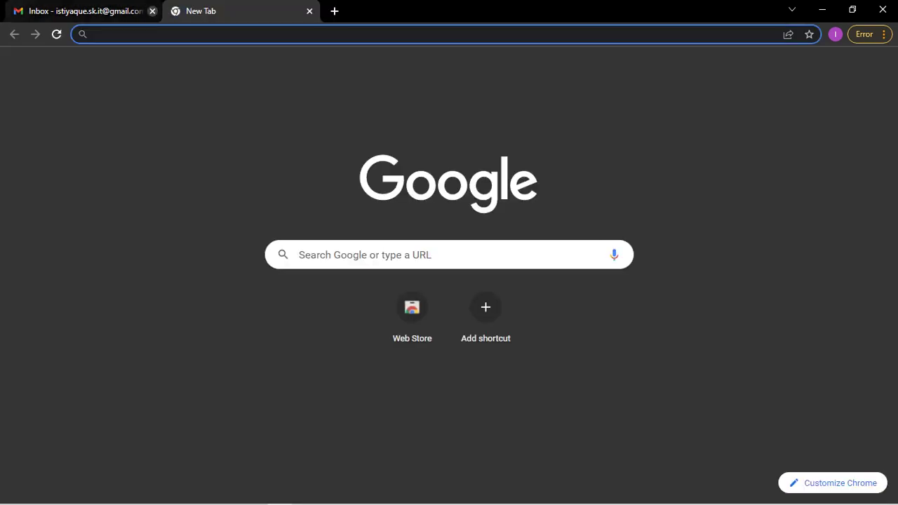
click(152, 11)
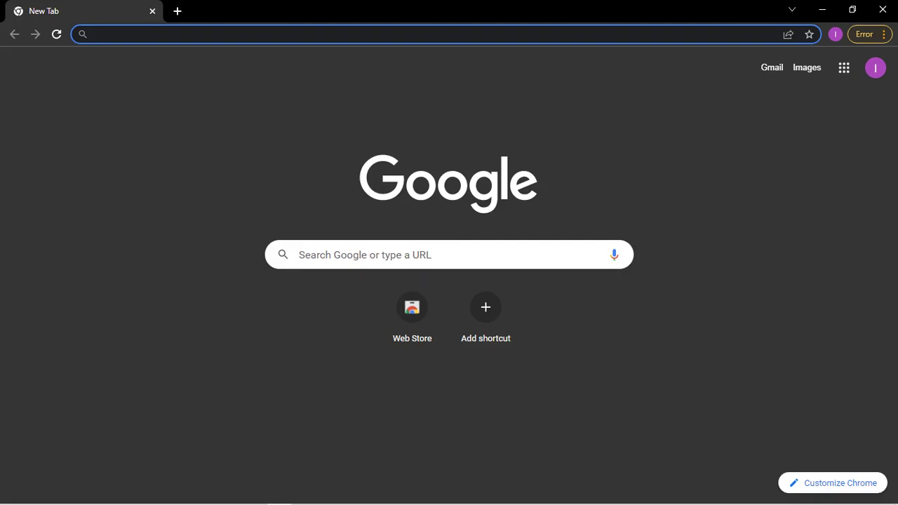
Search Google for 'email extractor chrome' using the address bar suggestions.
text(email)
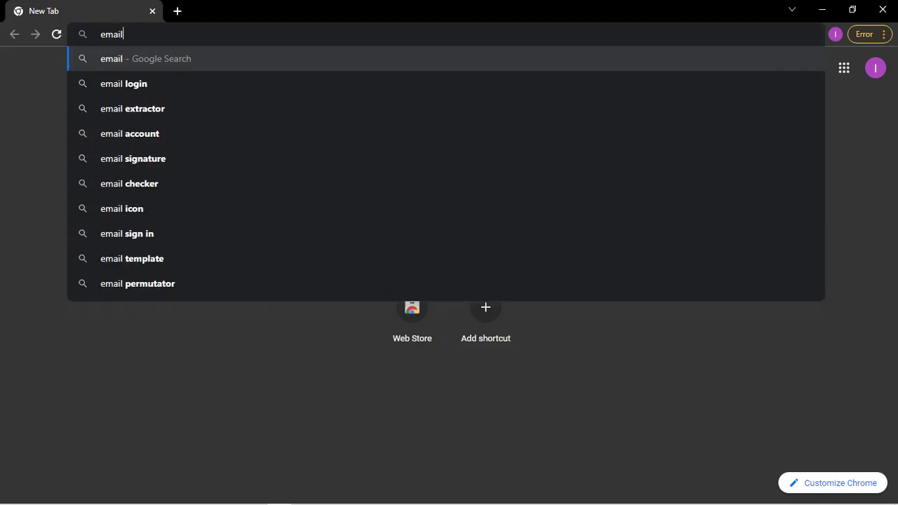
key(Down)
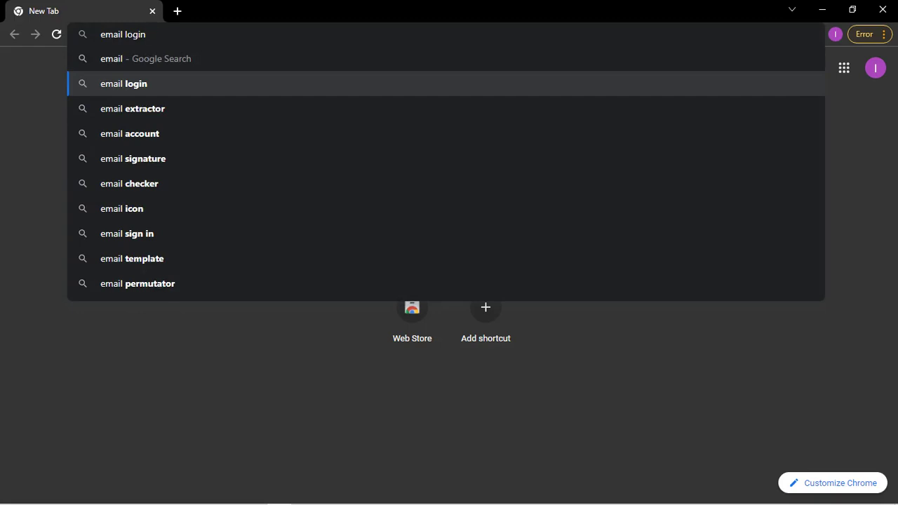
key(Down)
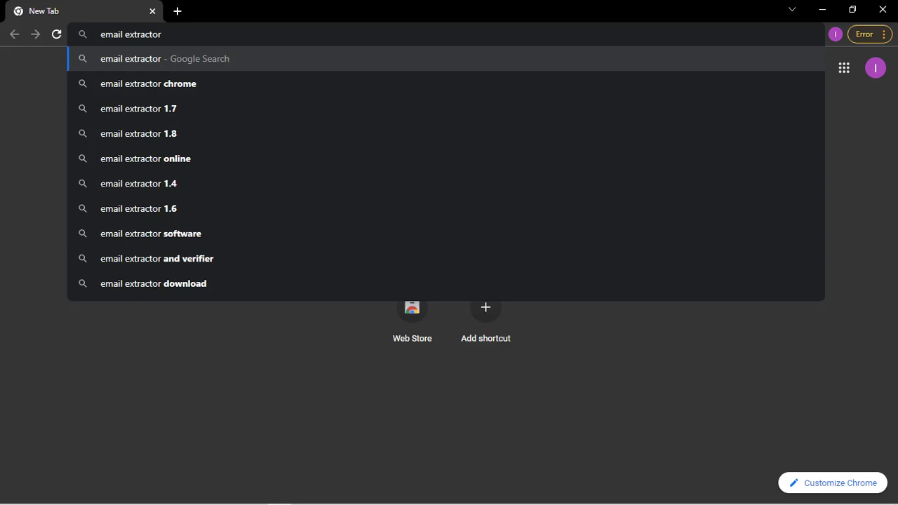
key(Down)
key(Return)
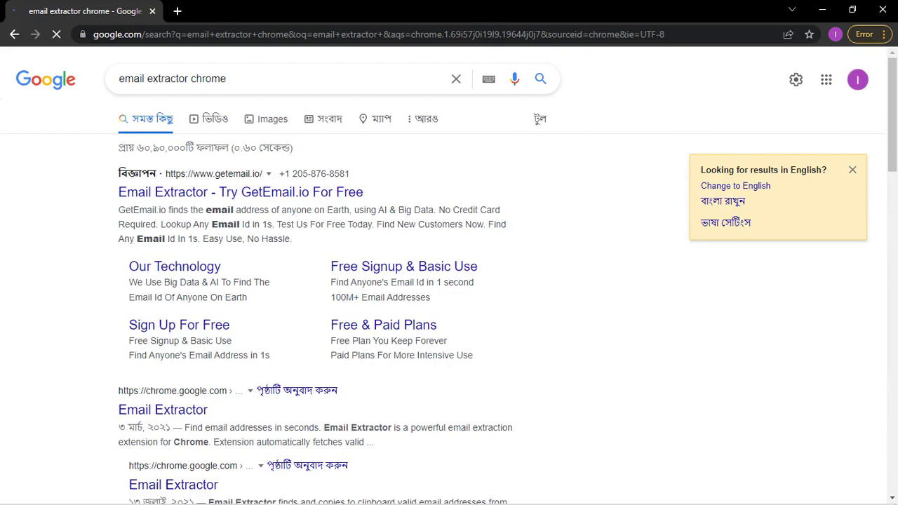
Switch the results to English and open the first Email Extractor Web Store listing.
click(735, 185)
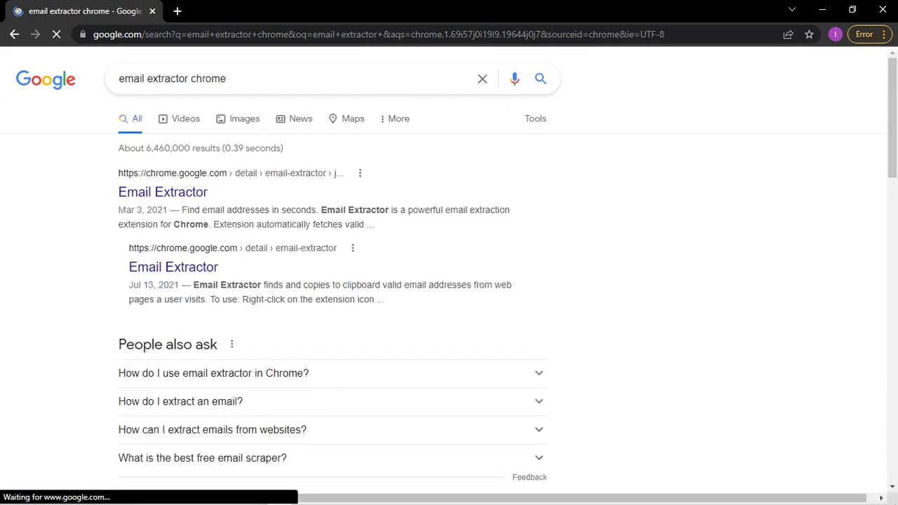
scroll(163, 127, down, 1)
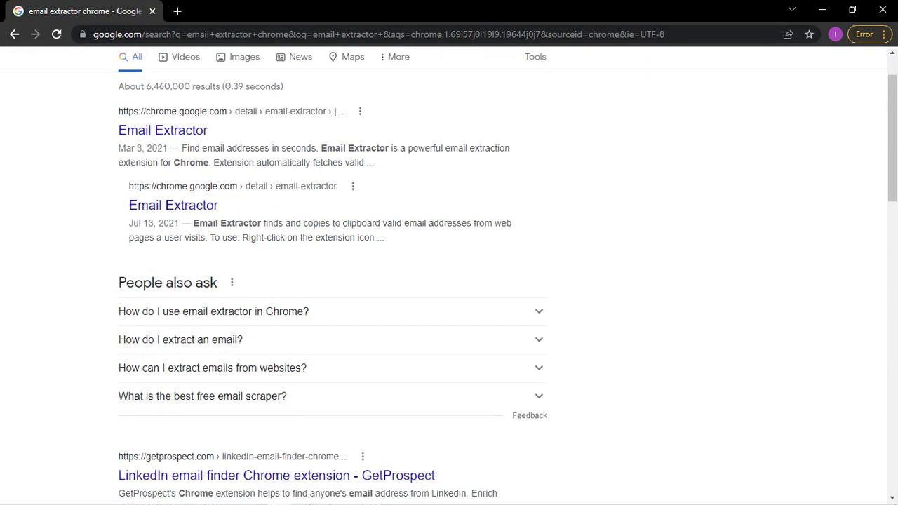
scroll(162, 127, up, 1)
click(162, 192)
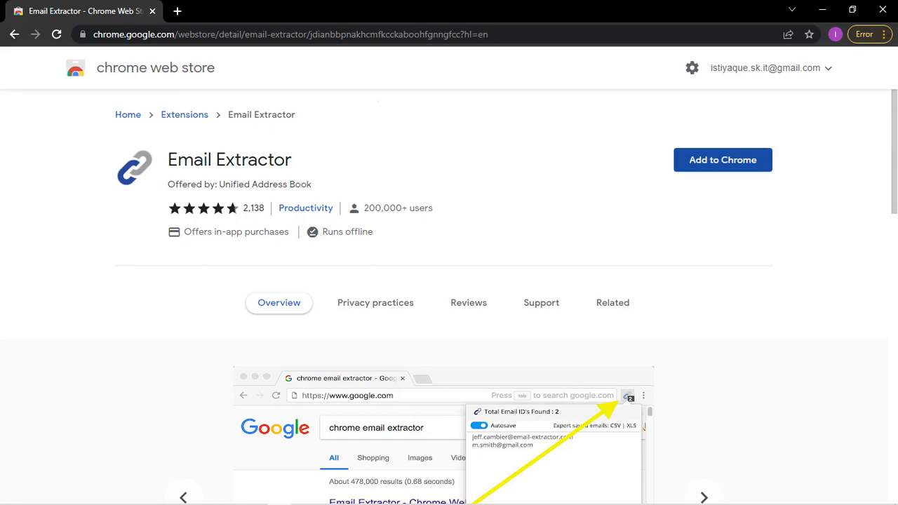
Add the Email Extractor extension to Chrome and confirm the installation.
click(722, 160)
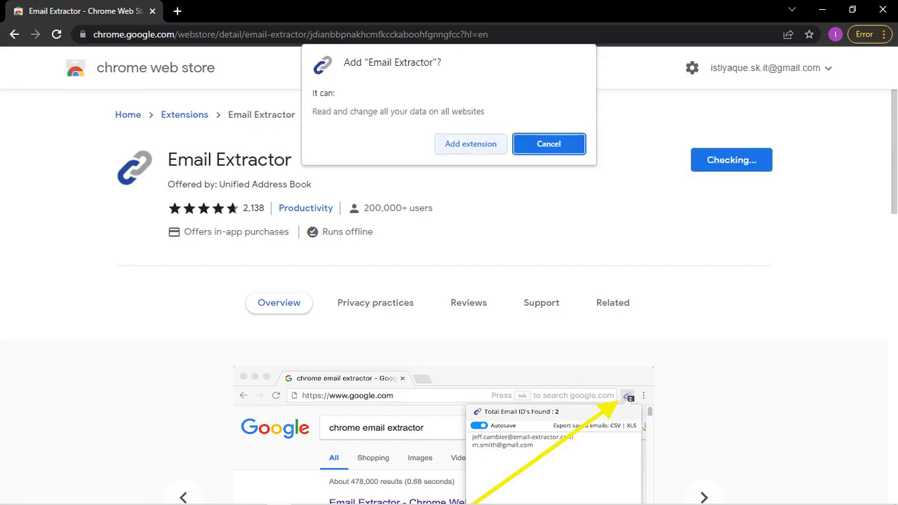
click(470, 143)
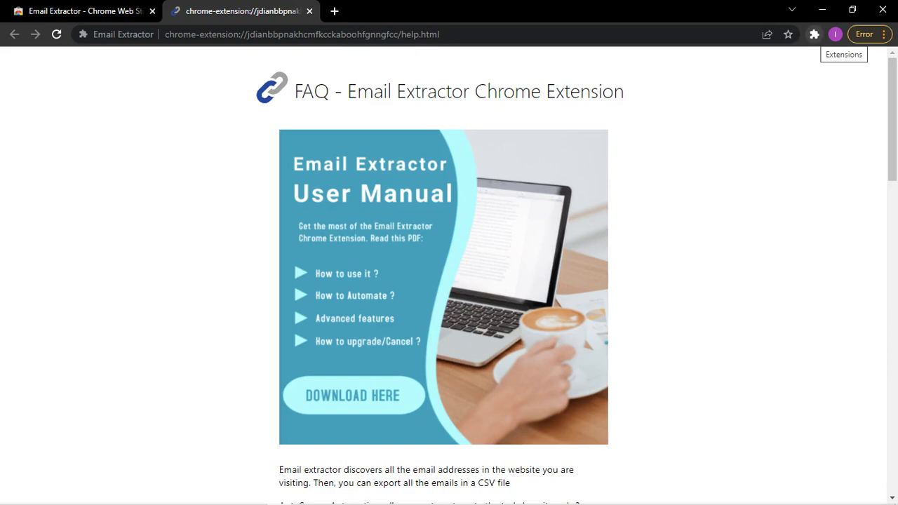
Pin Email Extractor to the Chrome toolbar.
click(814, 34)
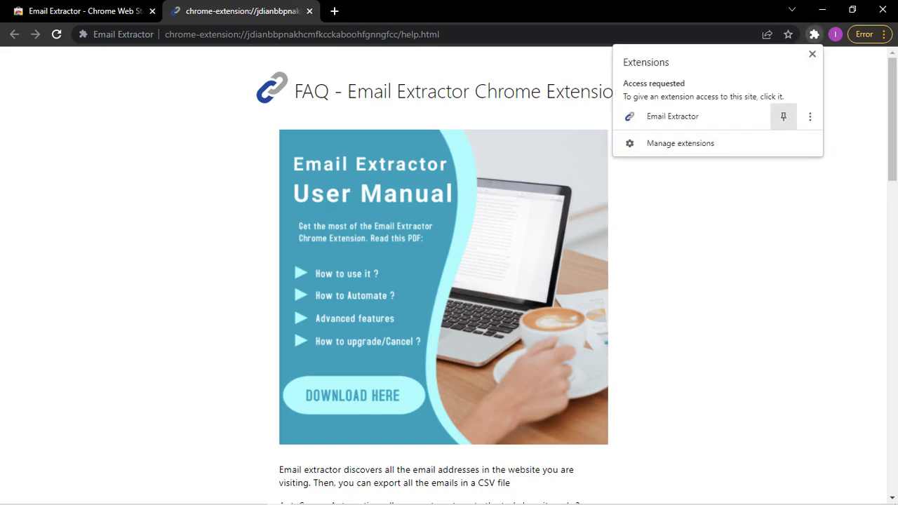
click(783, 116)
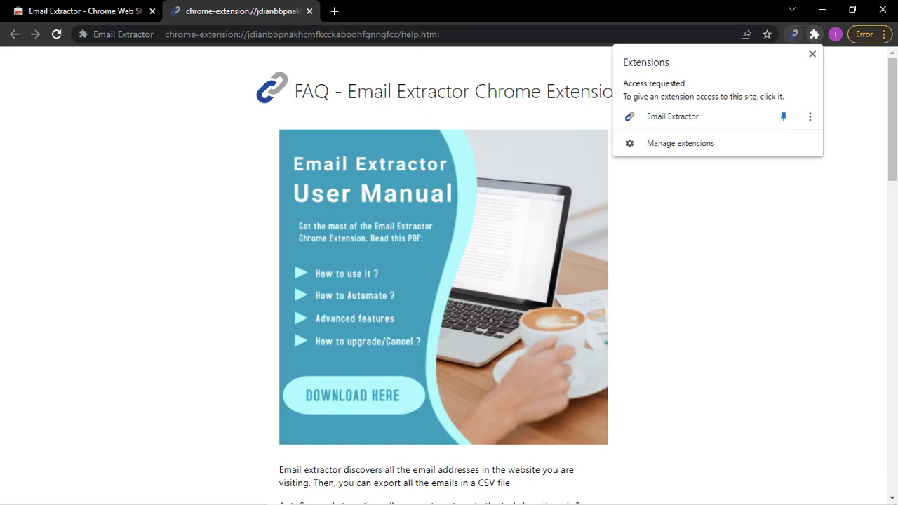
click(812, 54)
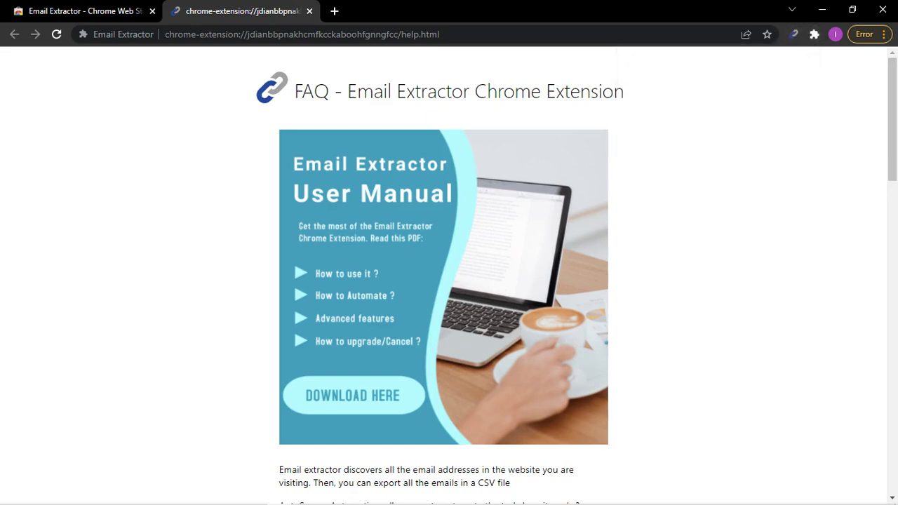
Open a new tab and close the extension FAQ and Web Store tabs.
click(334, 10)
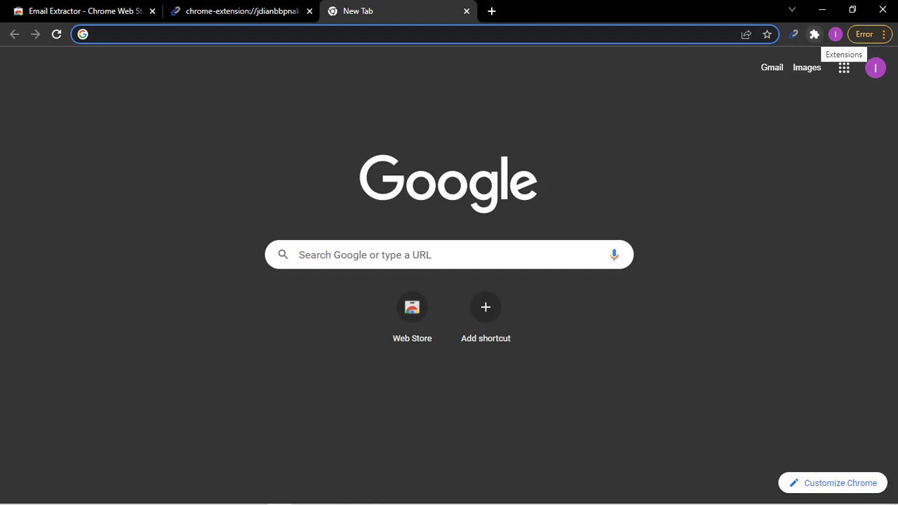
click(813, 34)
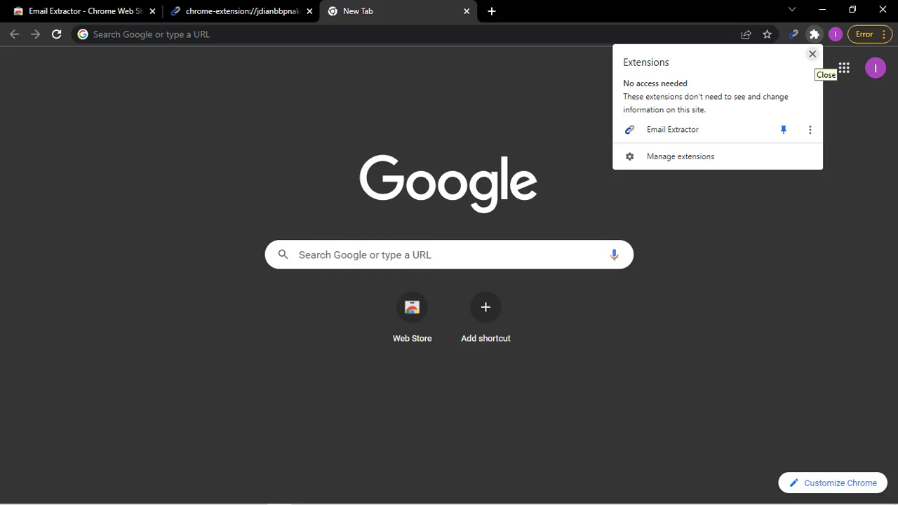
click(812, 54)
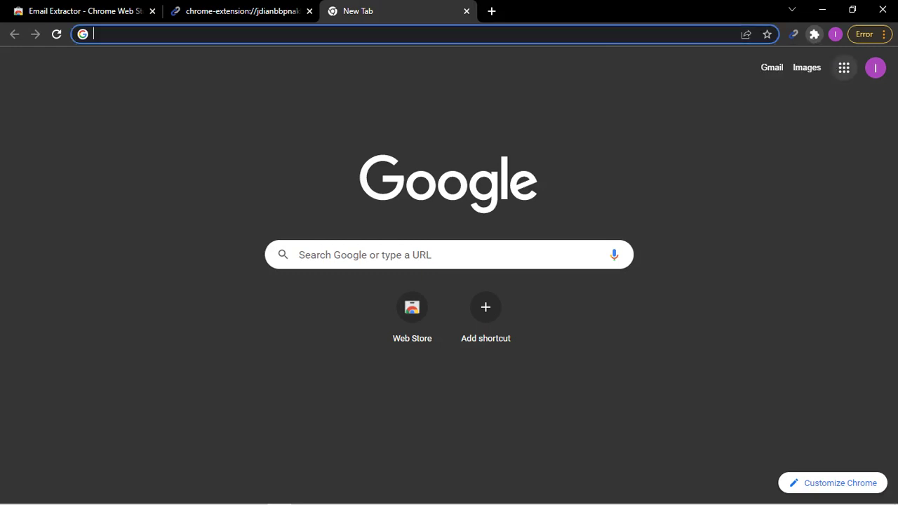
key(ctrl+shift+Tab)
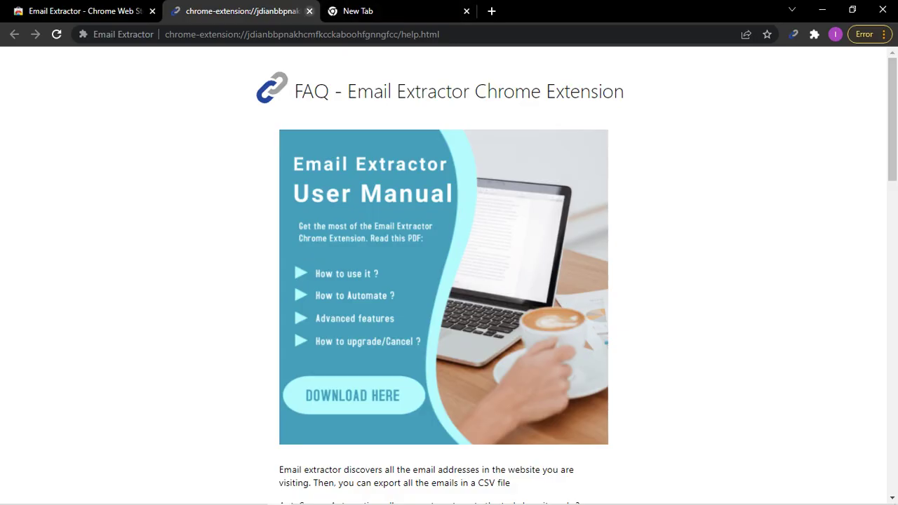
key(ctrl+w)
key(ctrl+shift+Tab)
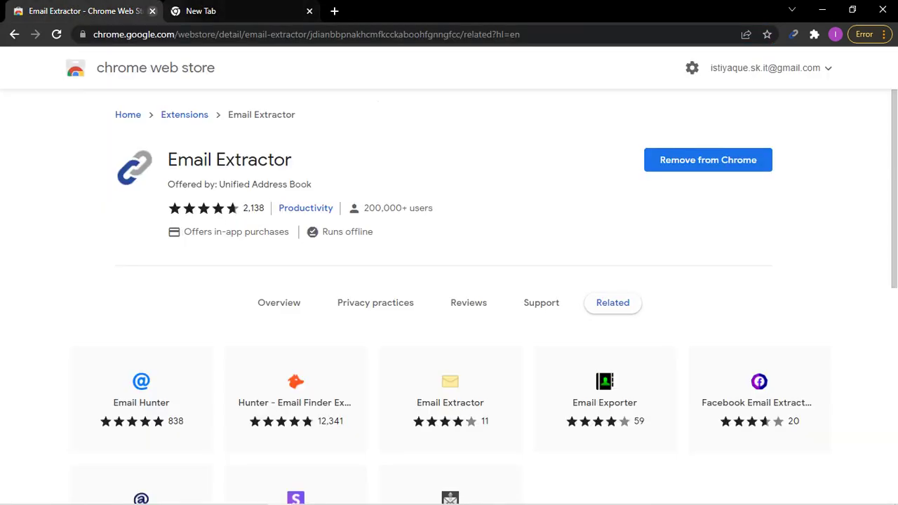
key(ctrl+w)
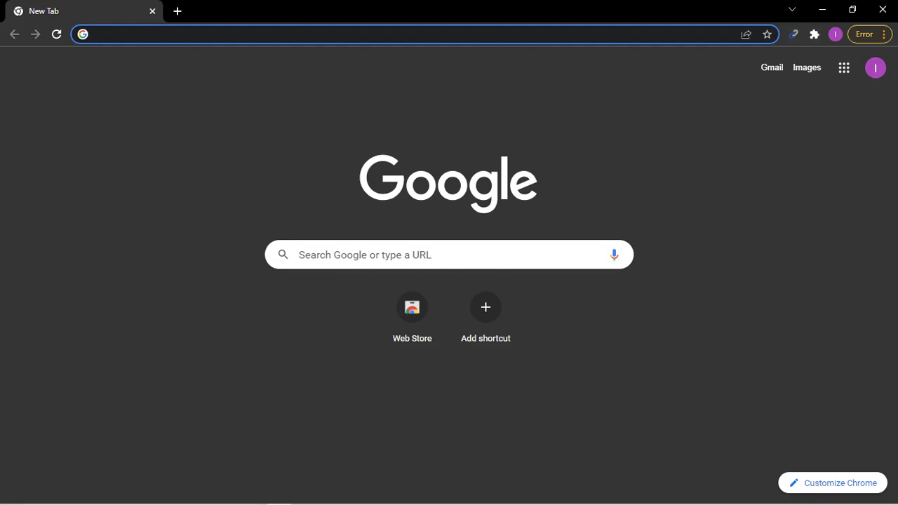
Type the query site: us.google.com/pub "Gmail.com" into the Google search box.
click(302, 255)
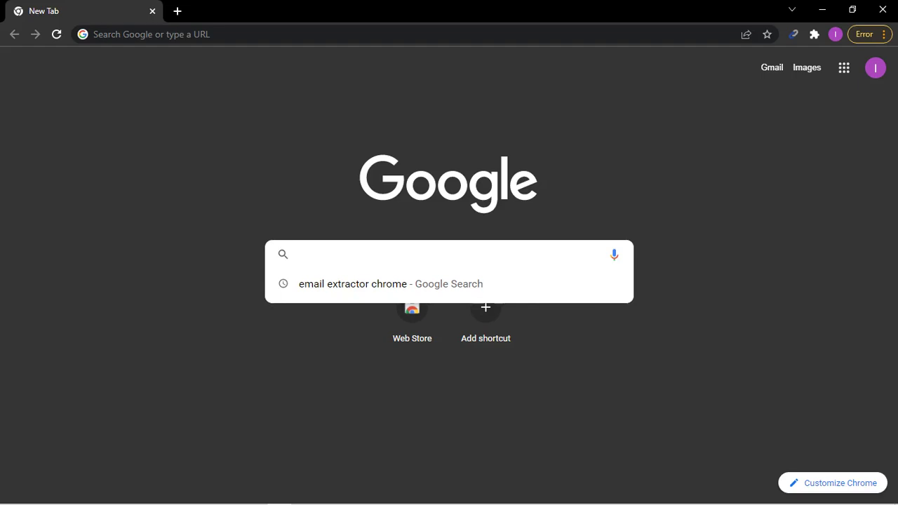
text(site)
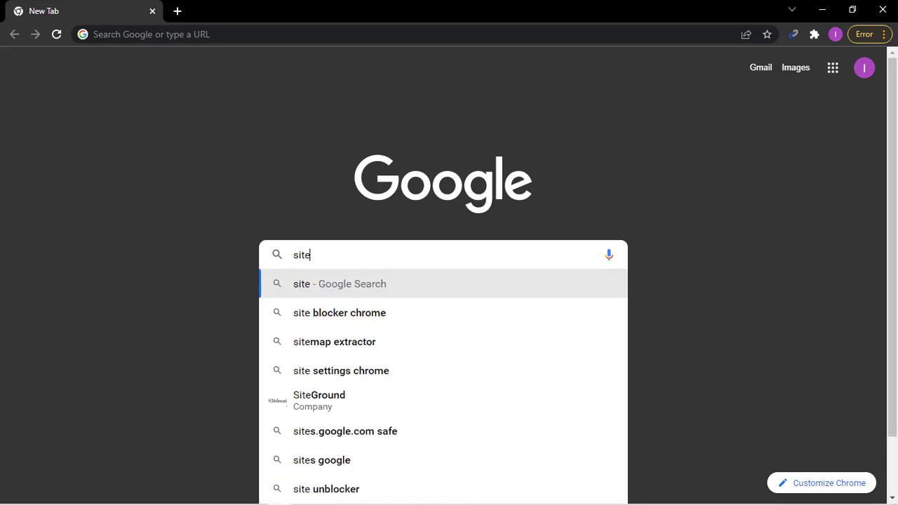
text(: )
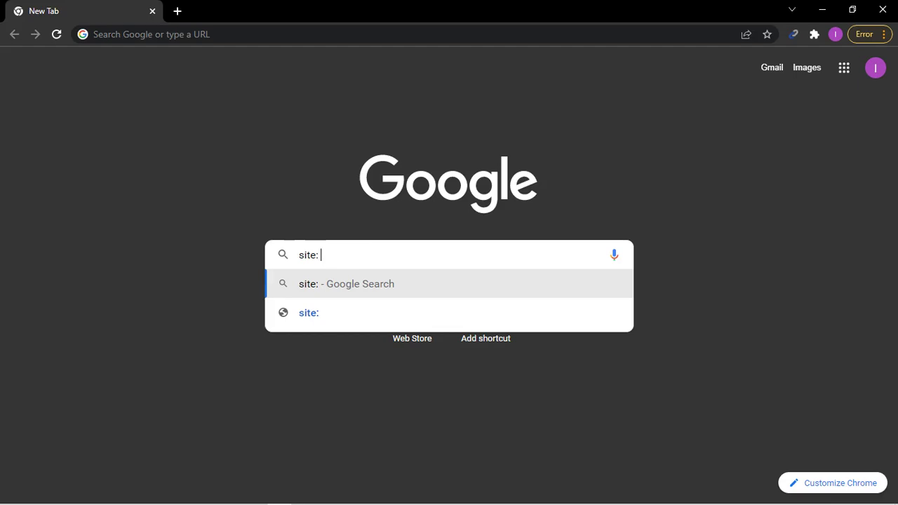
text(us)
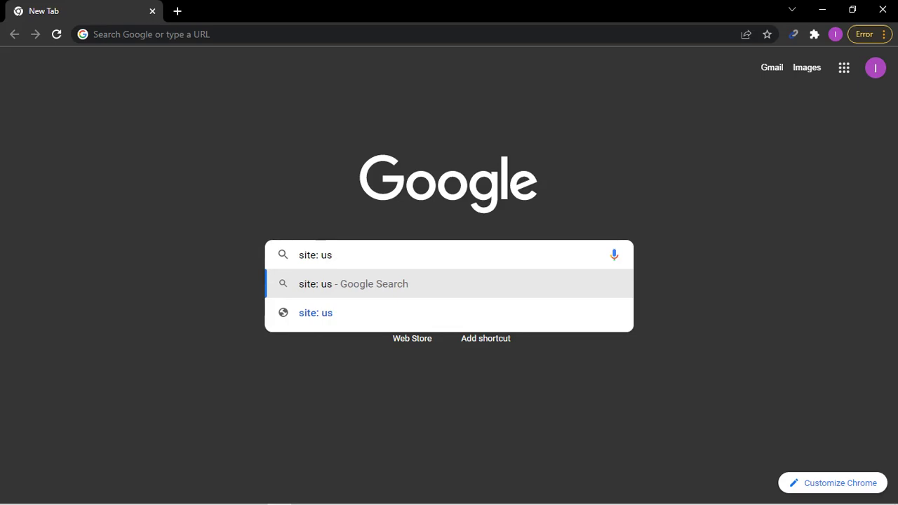
text(.)
text(googl)
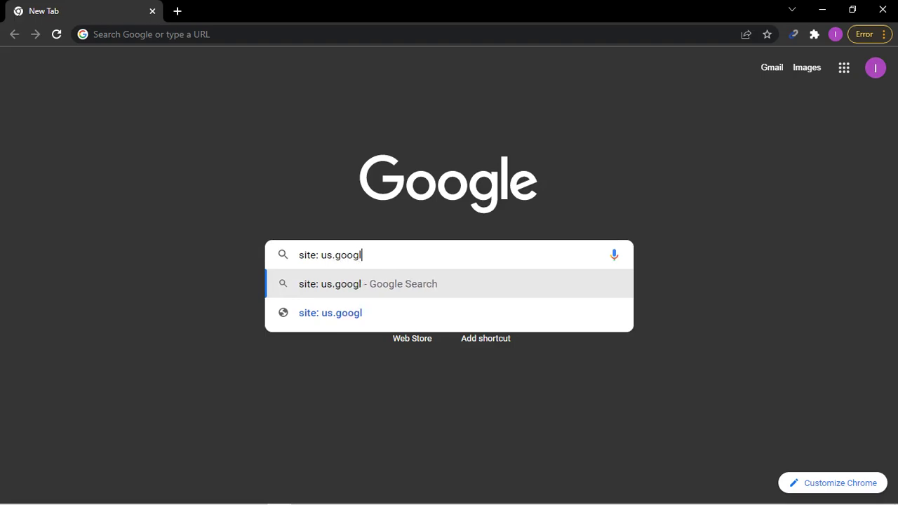
text(e.com)
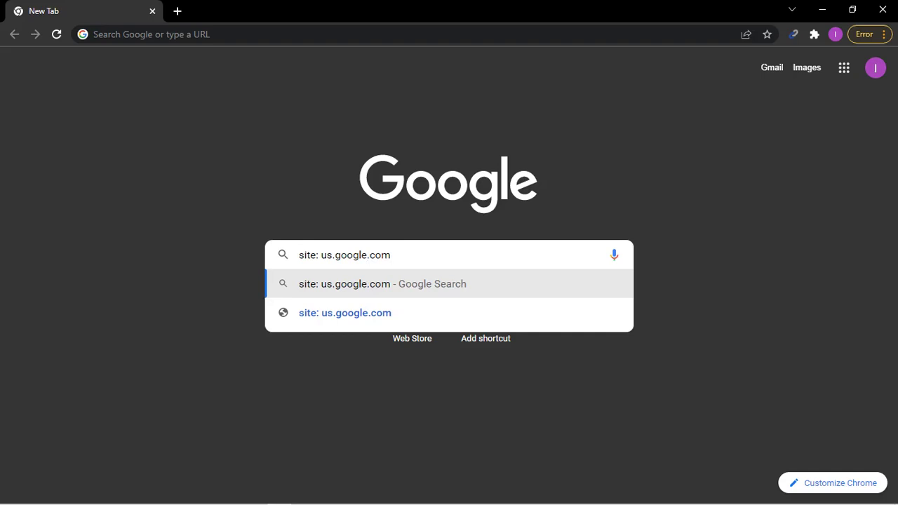
text(/pub)
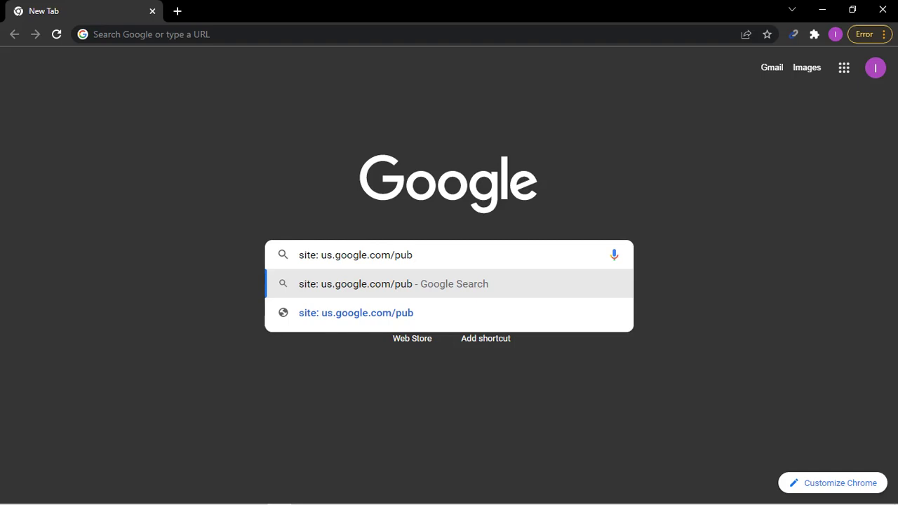
text("G)
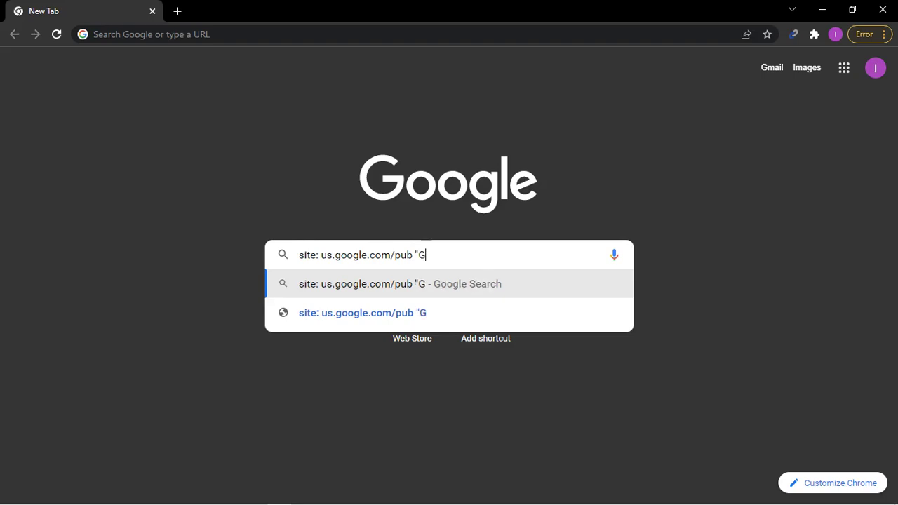
text(ma)
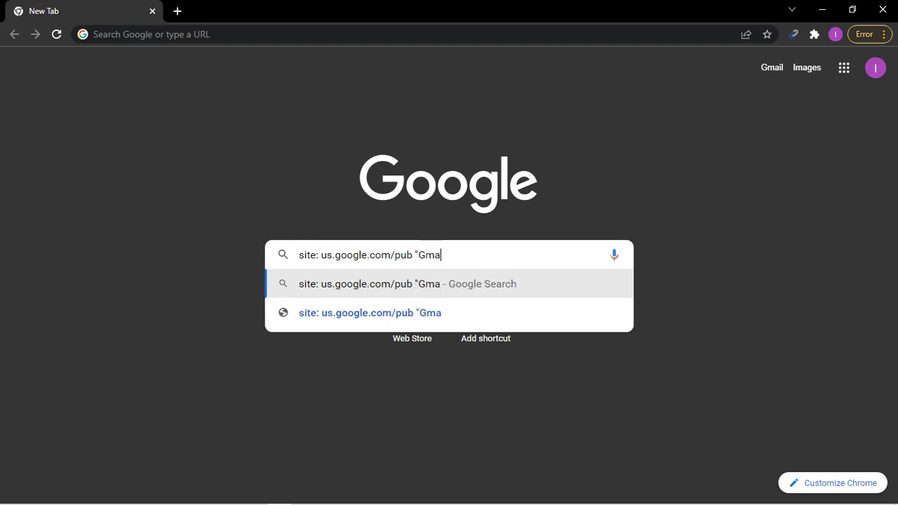
text(il.com)
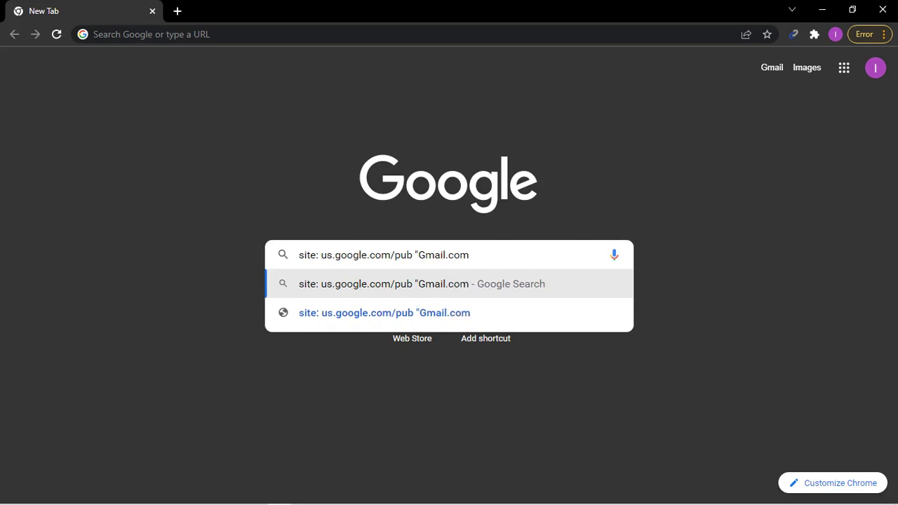
text(")
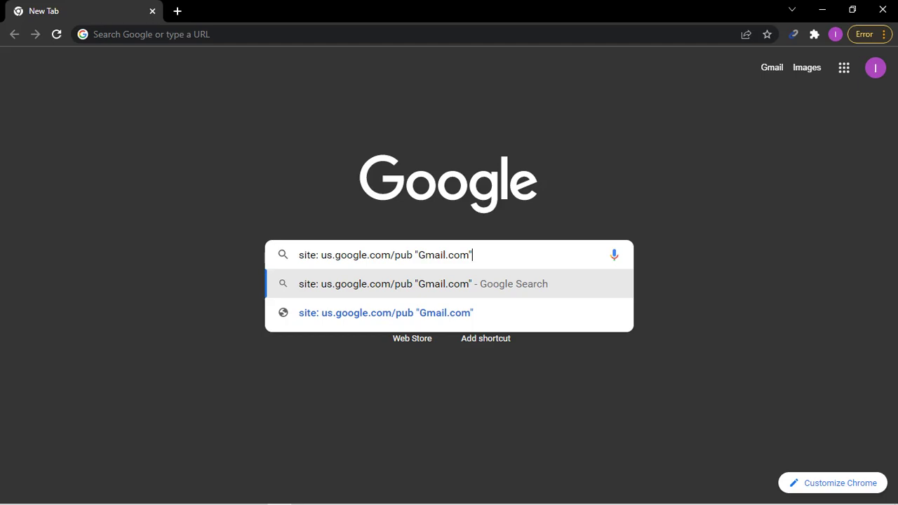
Add "Fashion Design" "USA" to the query and run the search.
text(n)
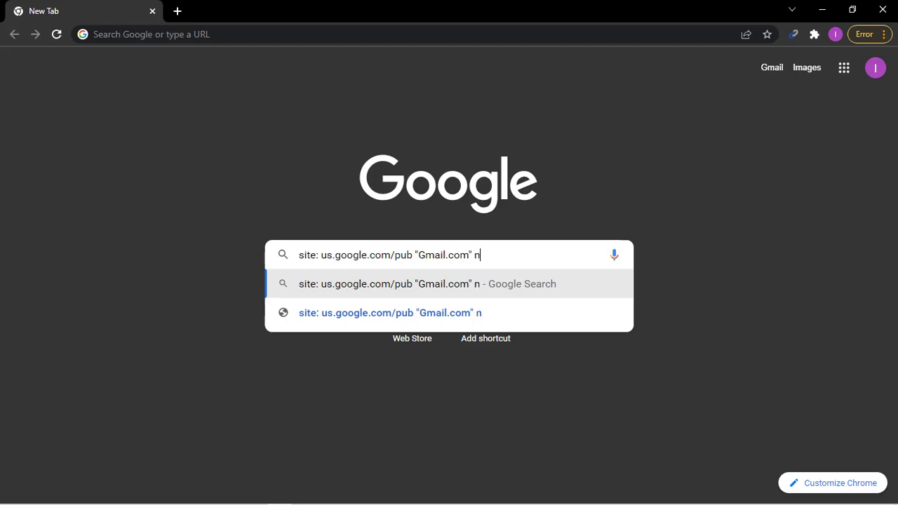
key(BackSpace)
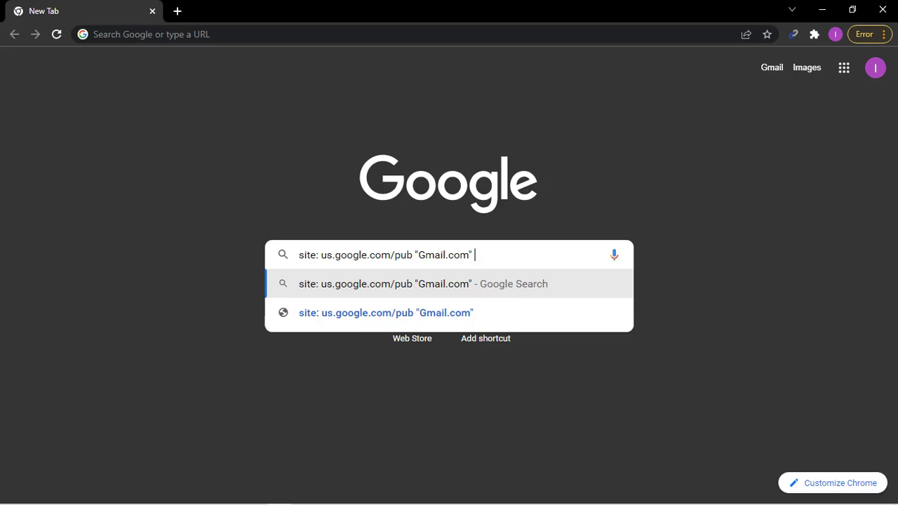
text(")
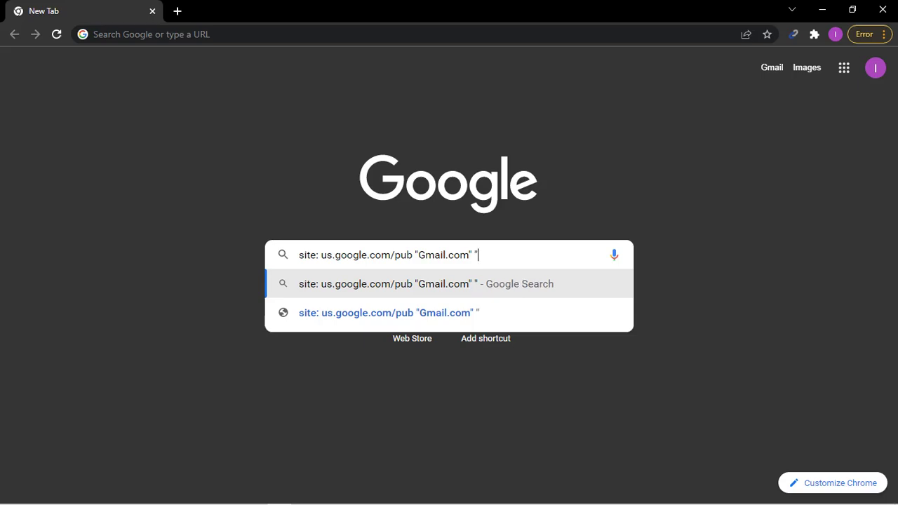
text(Fashi)
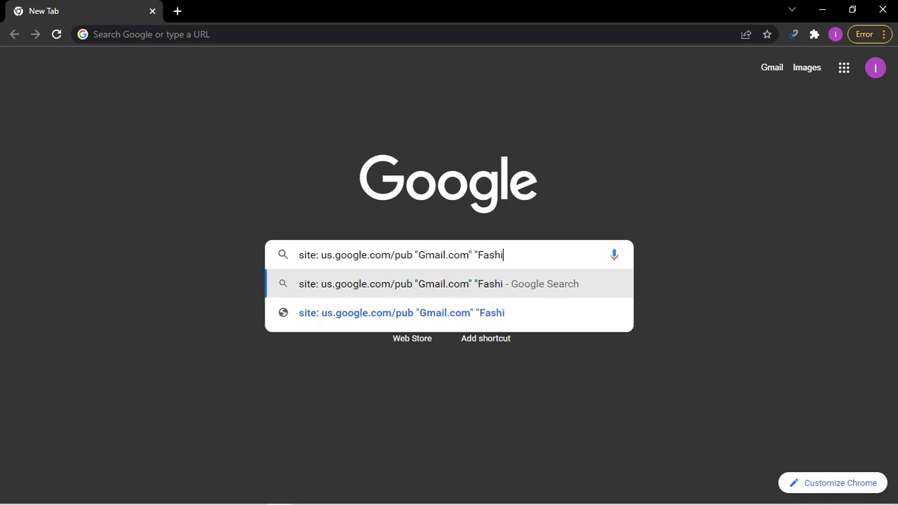
text(on D)
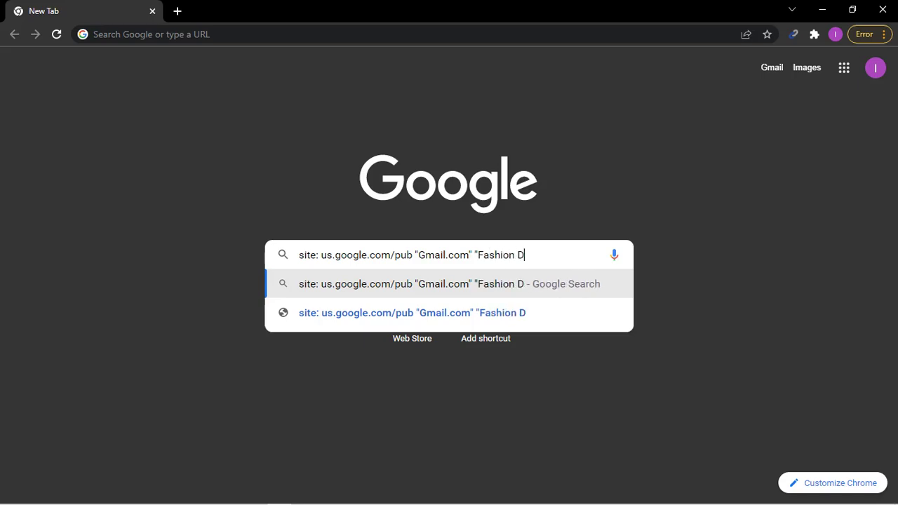
text(esign)
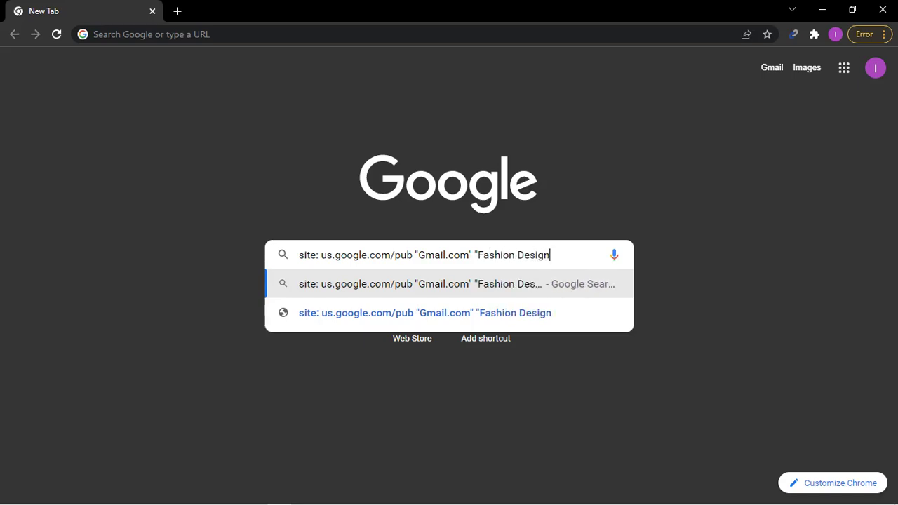
text(")
text("USA)
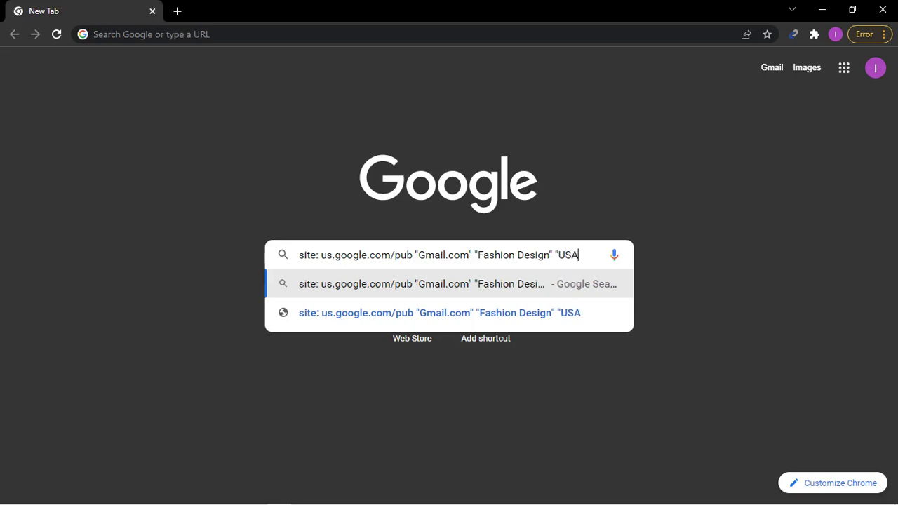
text(")
key(Return)
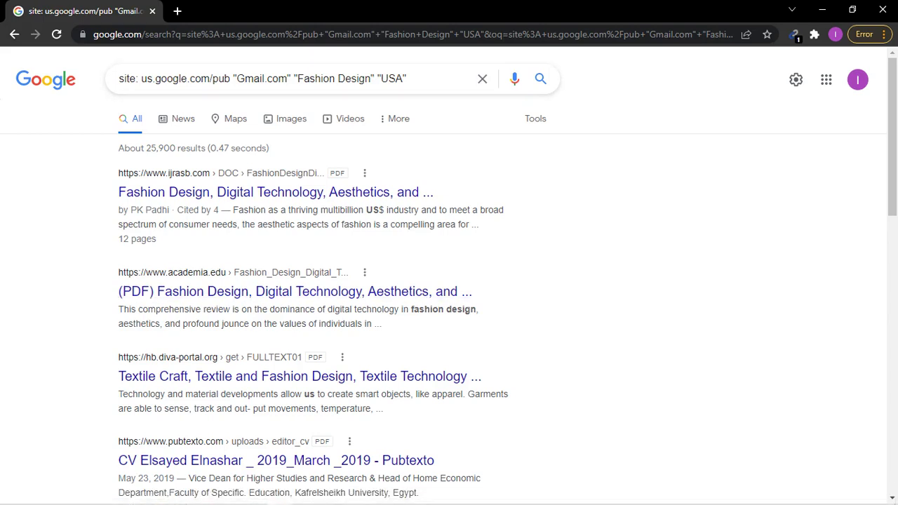
Look over the results and show the Tools time and result-type filters.
scroll(294, 291, down, 6)
scroll(295, 291, down, 5)
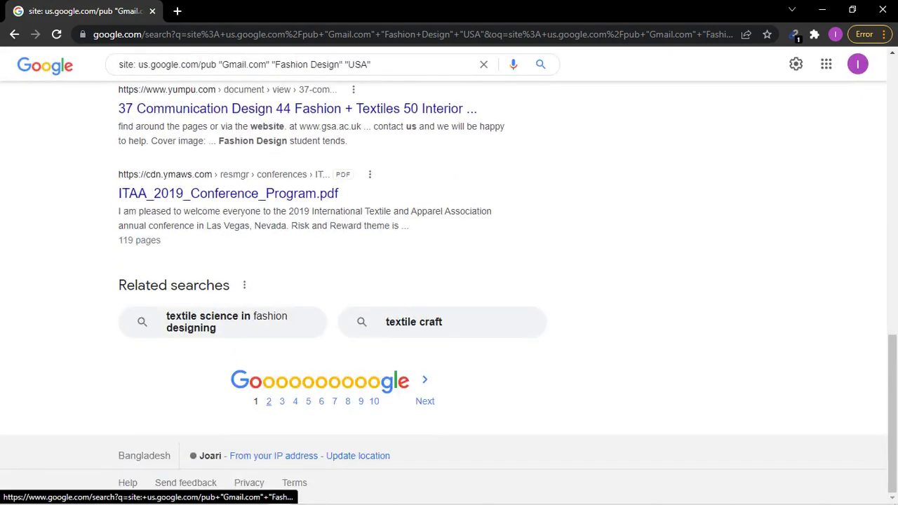
scroll(294, 291, up, 10)
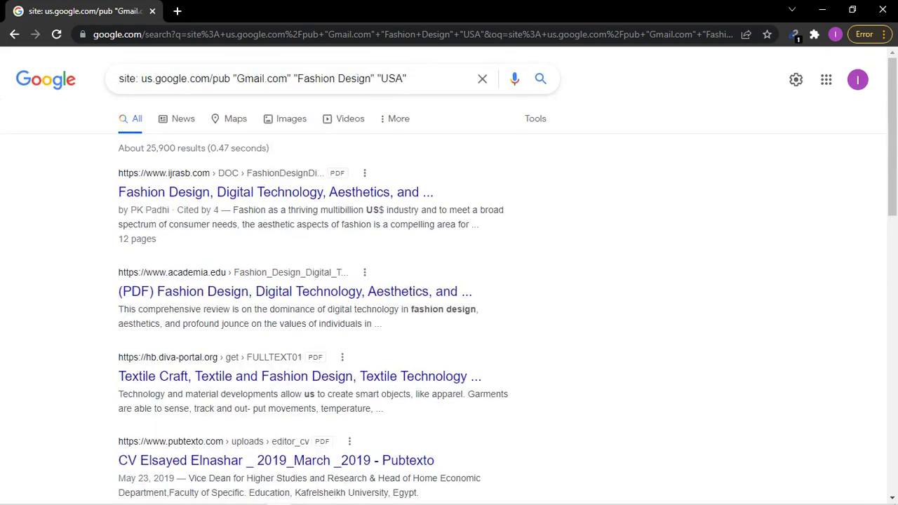
scroll(449, 291, down, 10)
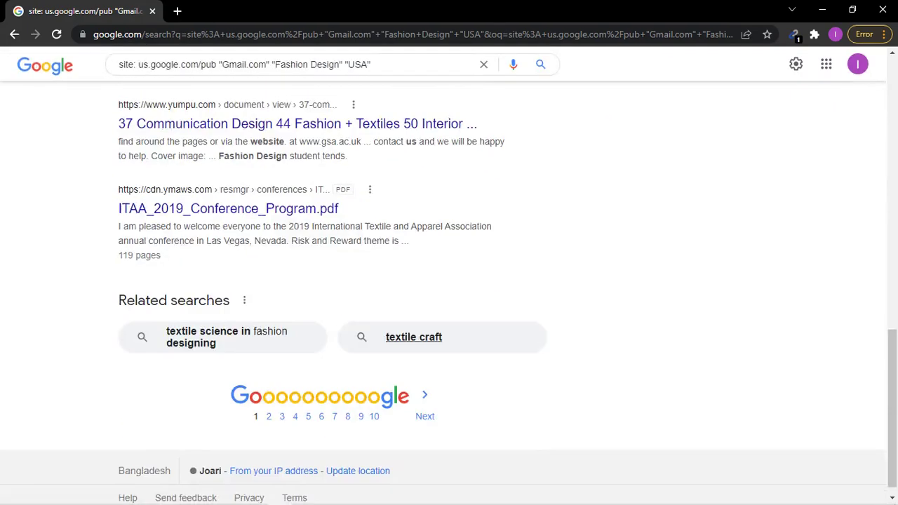
scroll(448, 291, up, 8)
scroll(449, 292, up, 5)
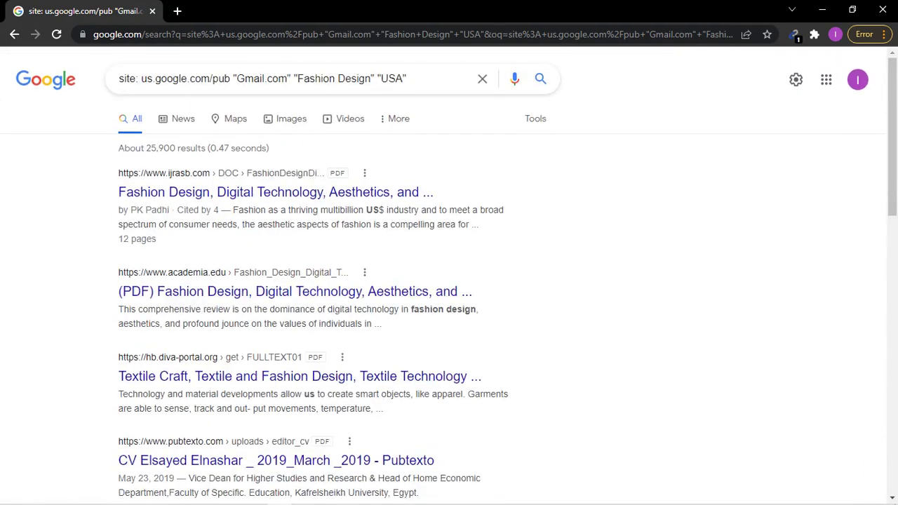
click(535, 118)
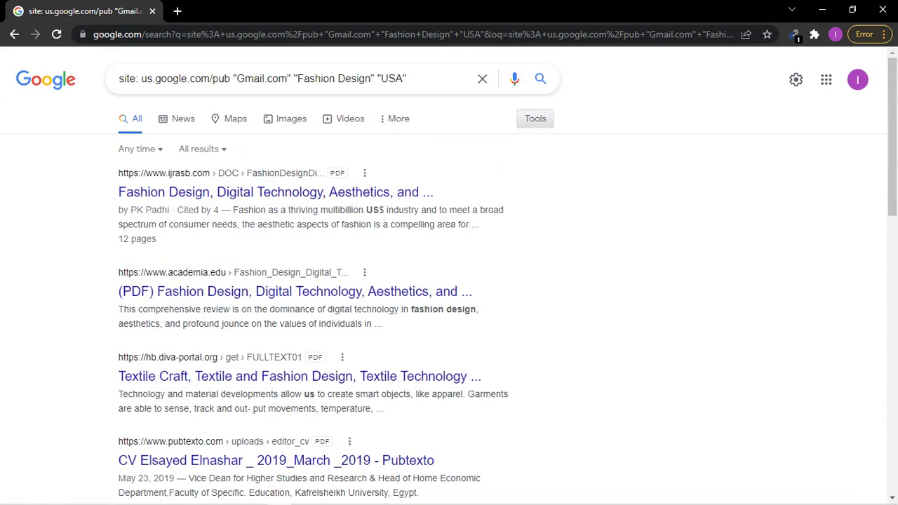
Check the More categories list, then bring up Quick Settings.
click(397, 118)
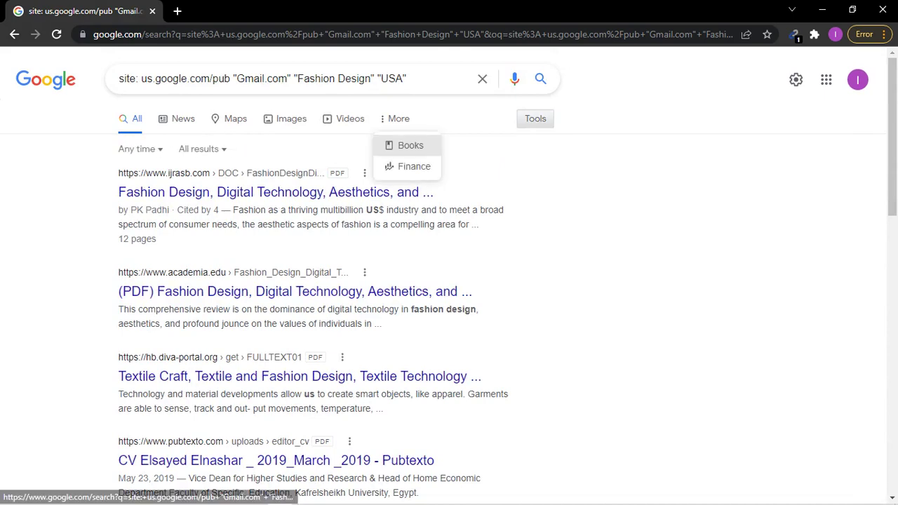
key(Escape)
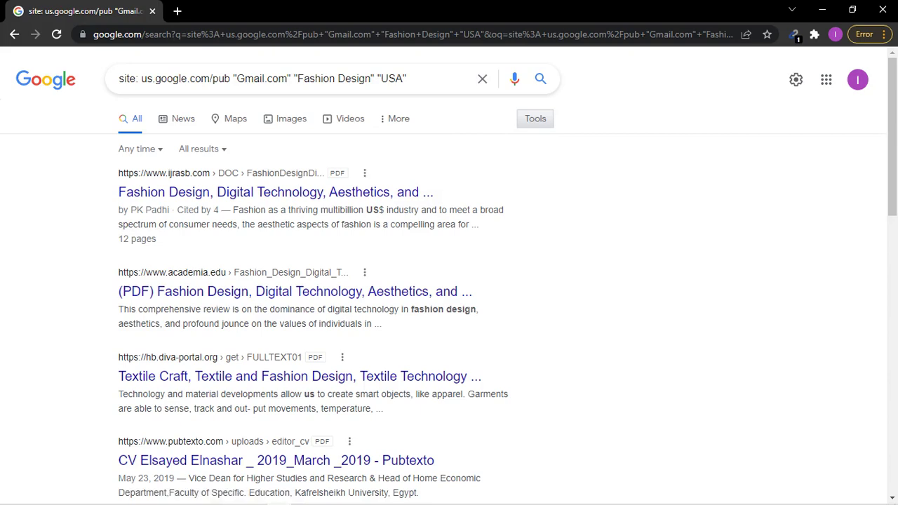
click(795, 79)
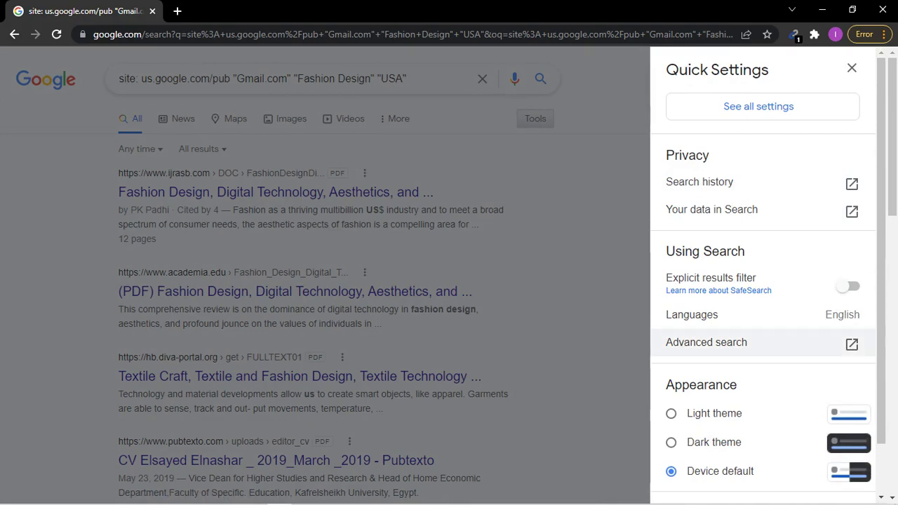
Open Advanced Search prefilled with the site query and rerun it.
key(Escape)
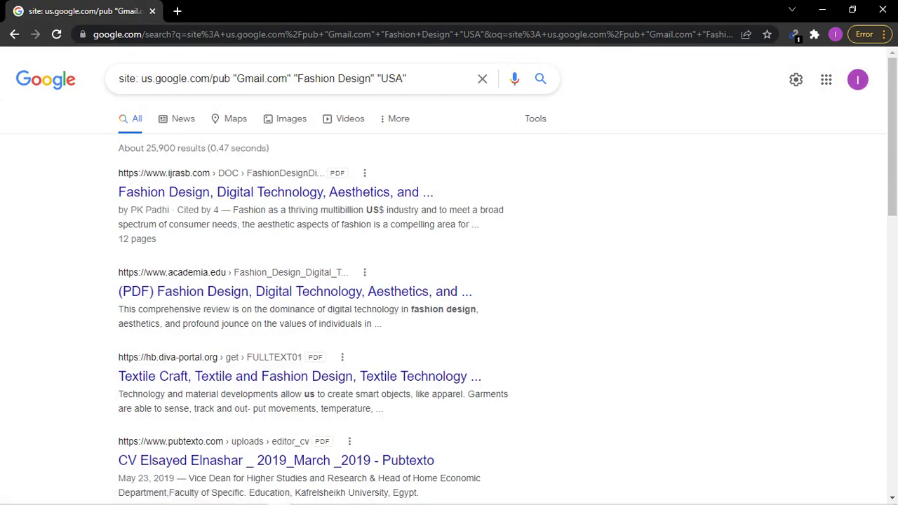
click(795, 79)
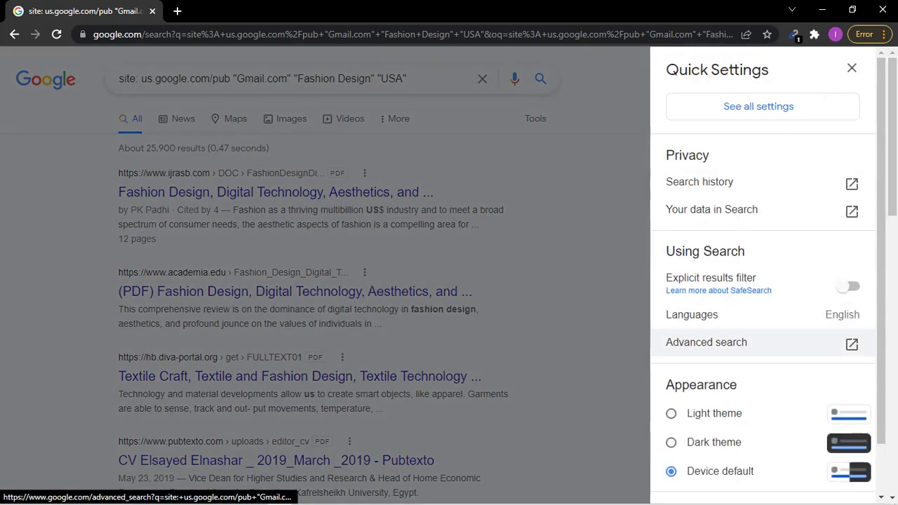
click(706, 342)
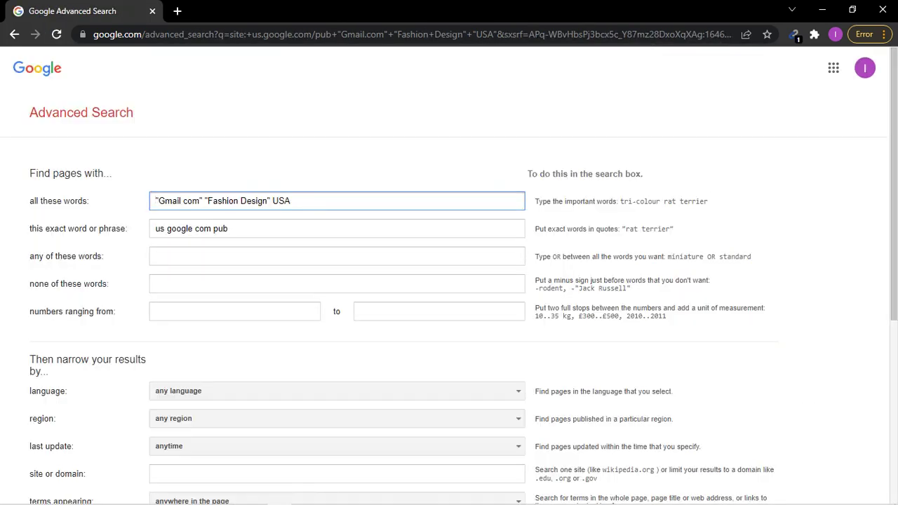
scroll(449, 281, down, 5)
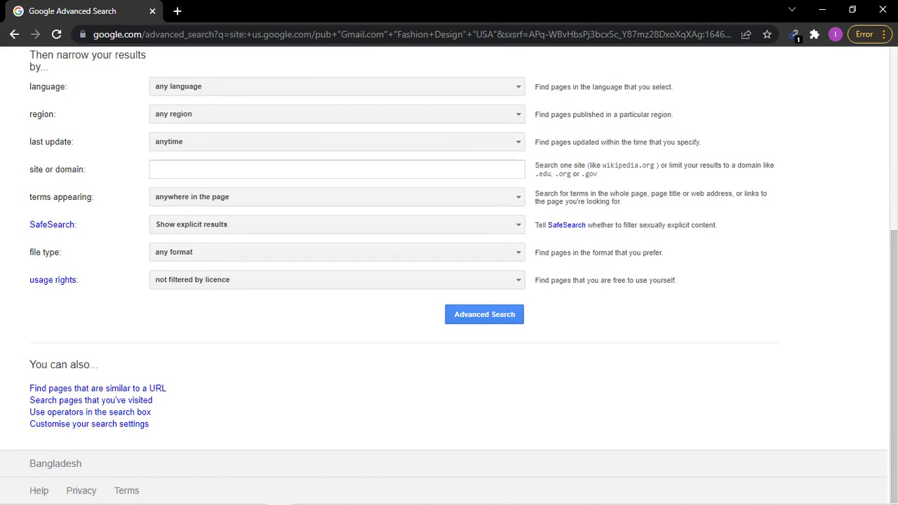
scroll(448, 281, up, 3)
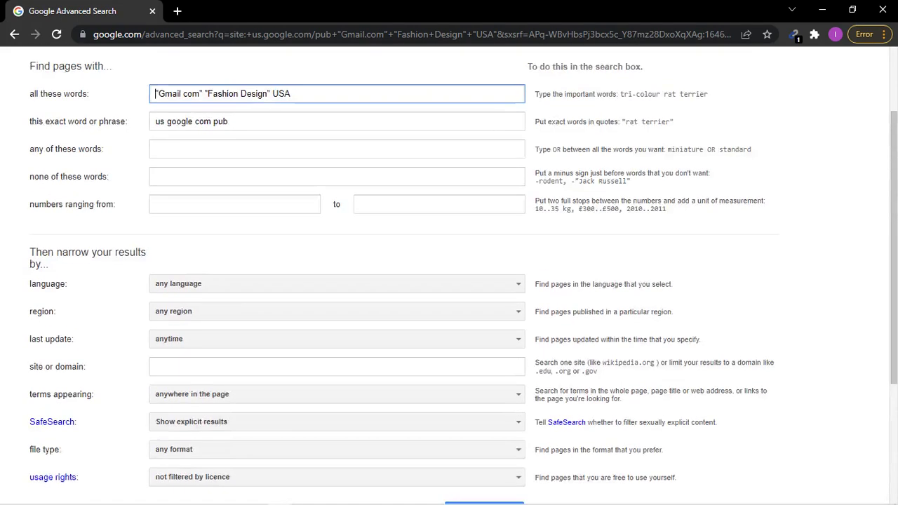
scroll(449, 280, up, 2)
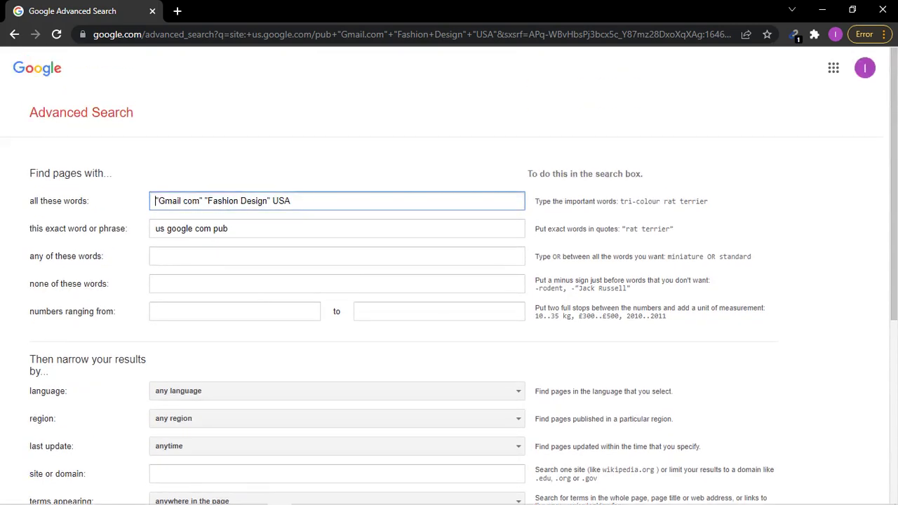
scroll(449, 280, down, 1)
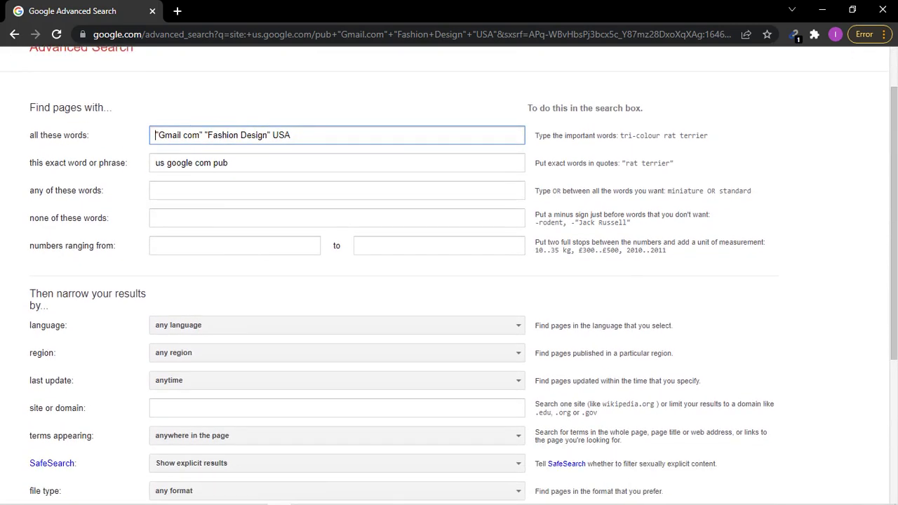
scroll(449, 280, up, 1)
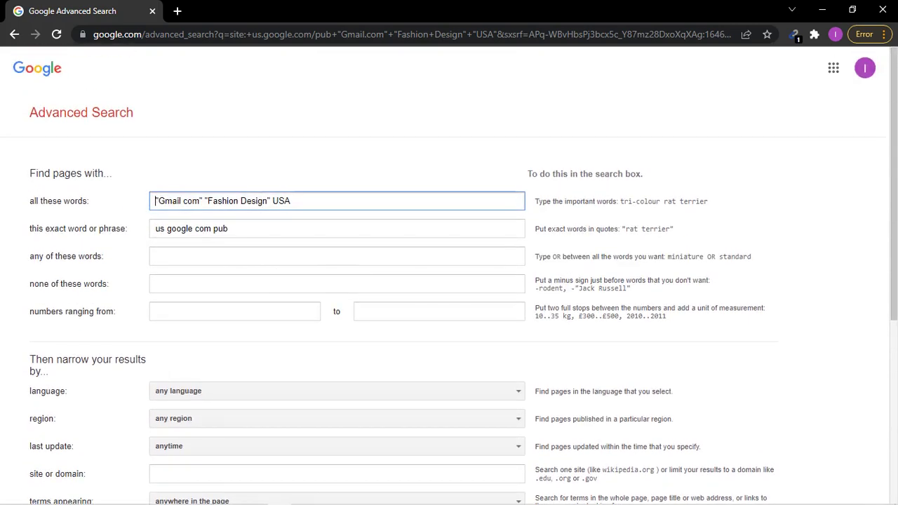
key(Return)
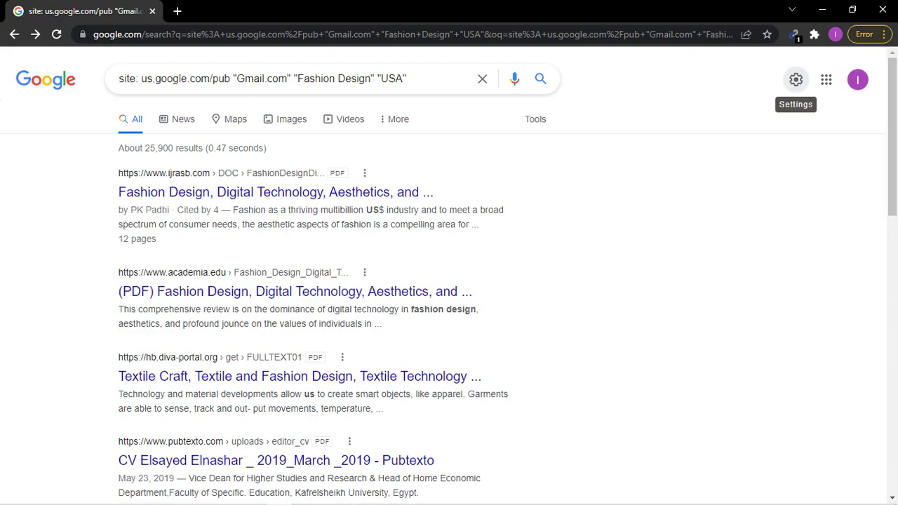
Reopen Advanced Search, review the usage rights options, and open a new tab.
click(795, 79)
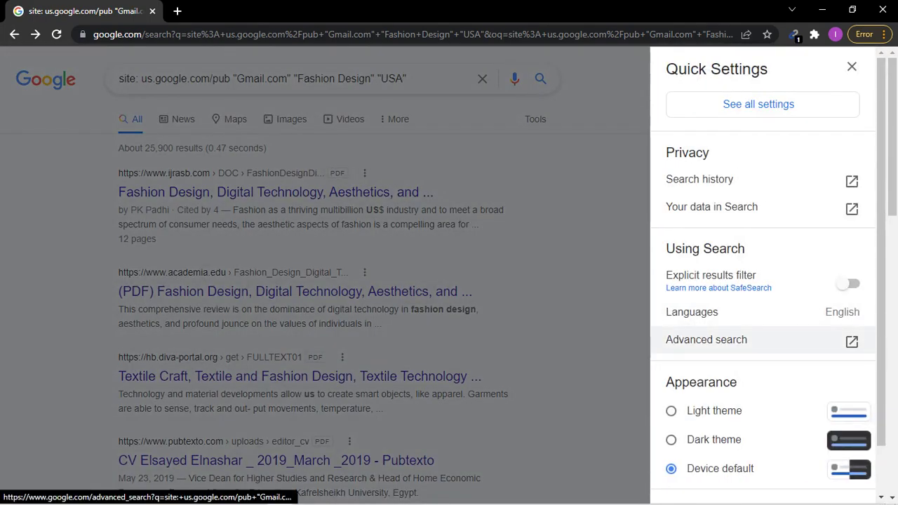
click(706, 339)
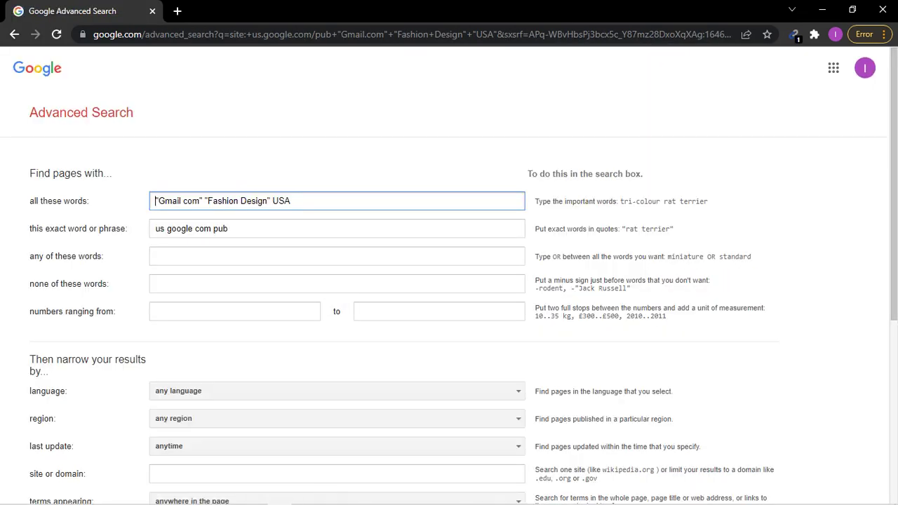
scroll(449, 281, down, 1)
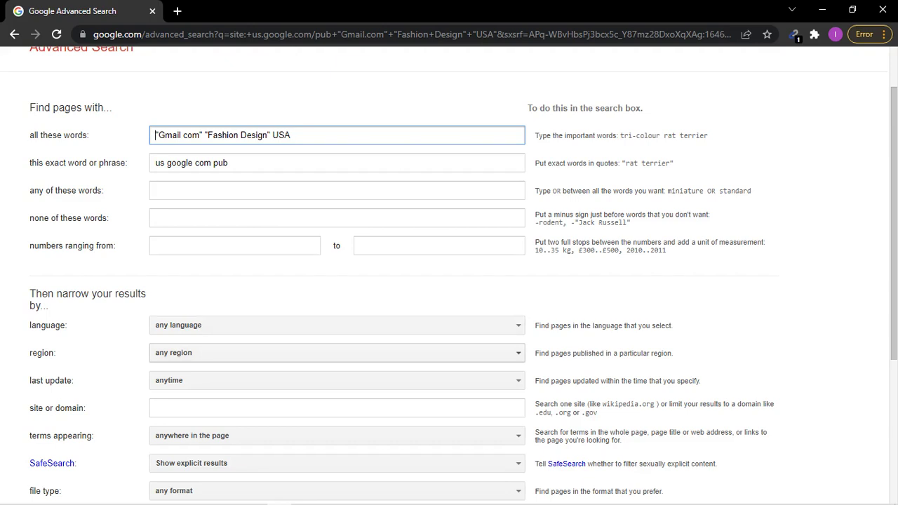
scroll(448, 281, down, 1)
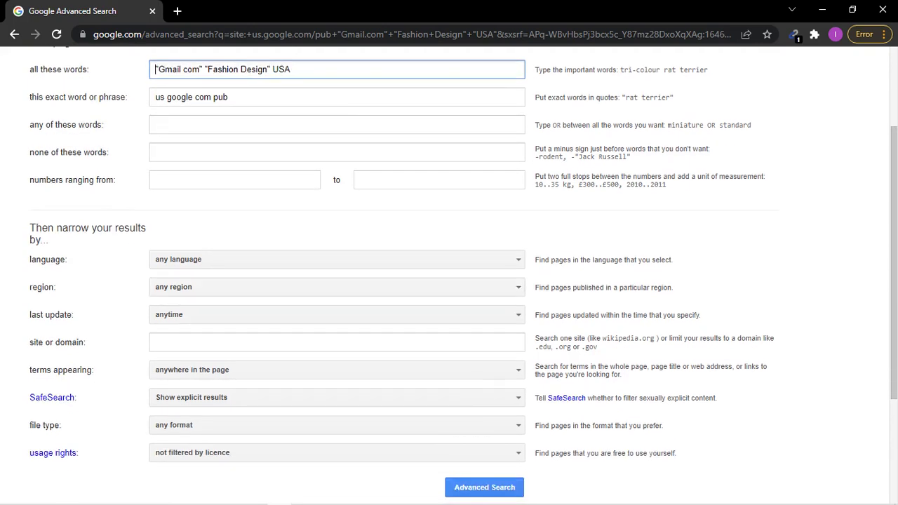
scroll(448, 280, down, 2)
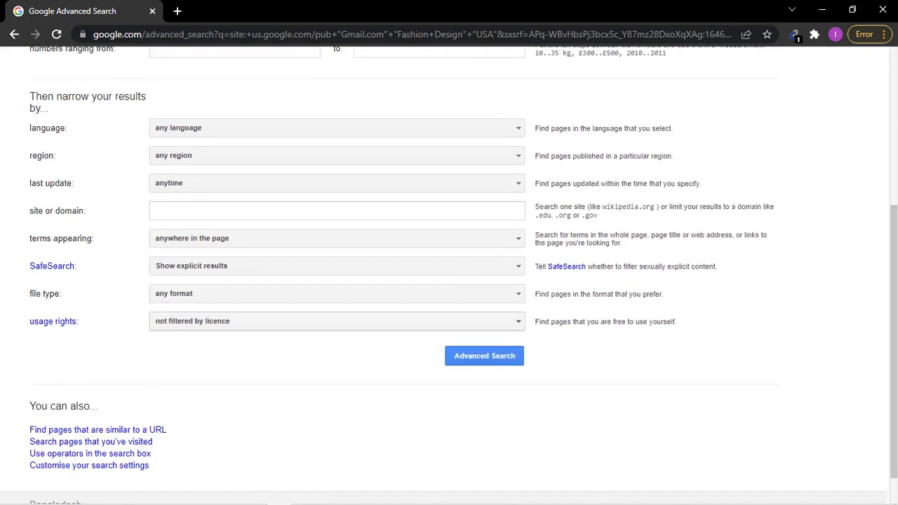
click(337, 320)
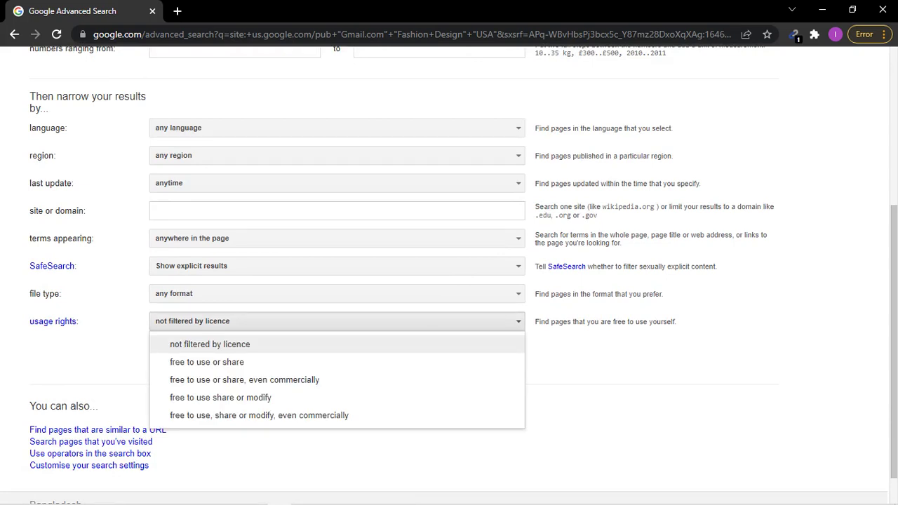
key(Down)
key(Down)
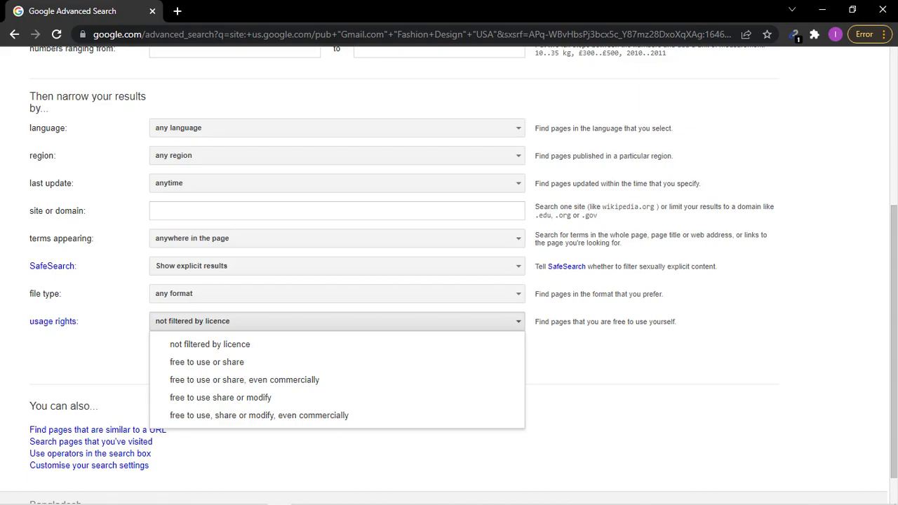
key(ctrl+t)
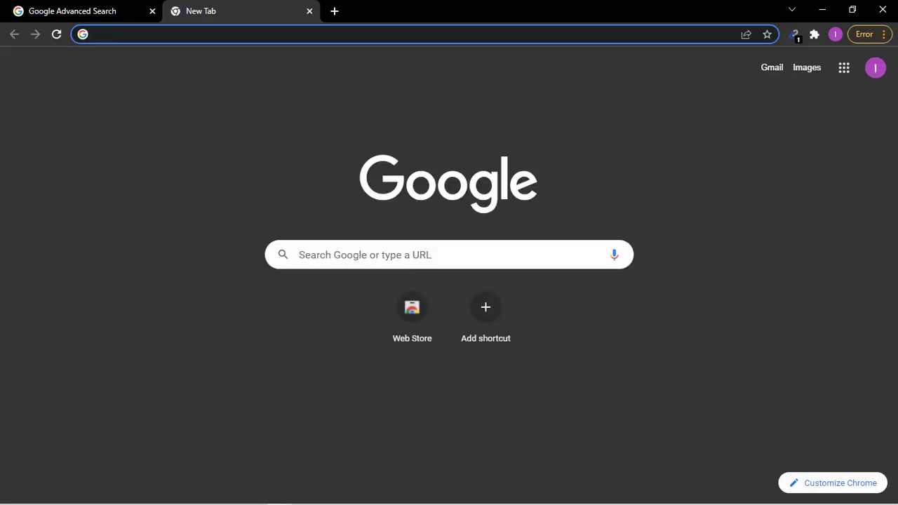
Search Google for 'fashion picture' and switch to the image results.
text(fashi)
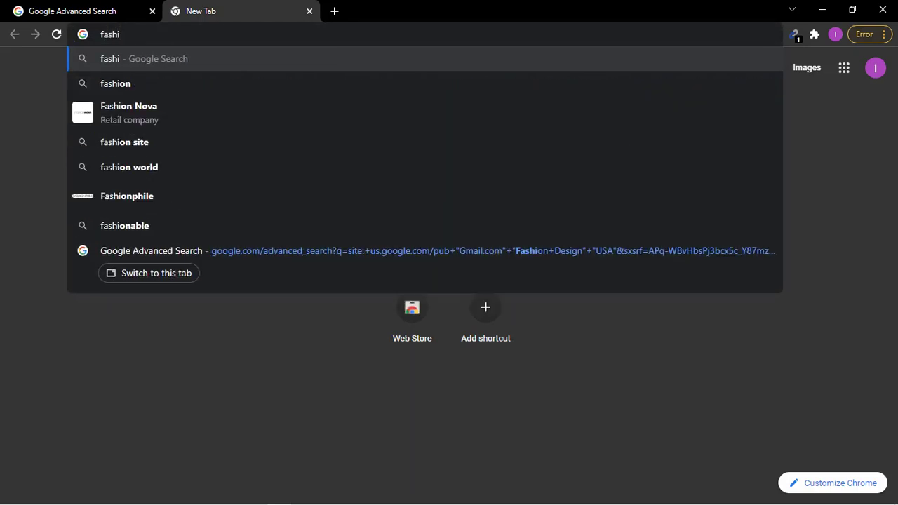
text(on )
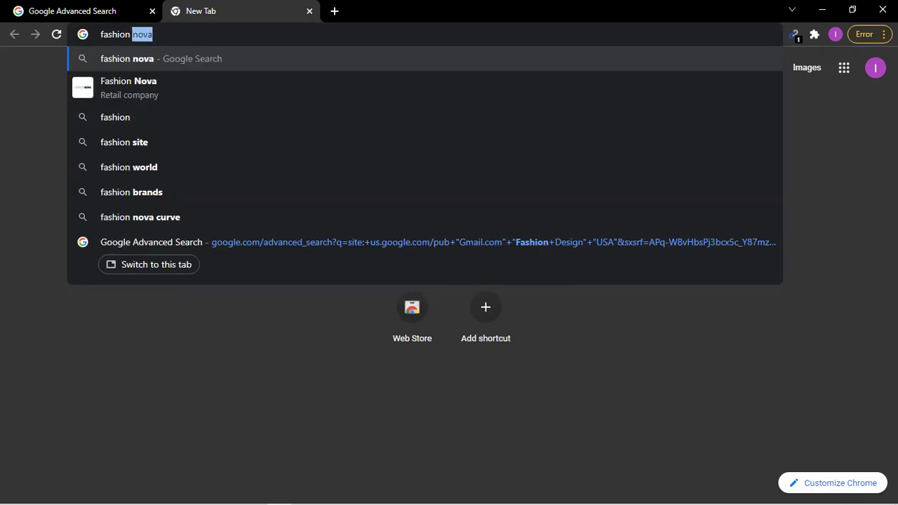
text(pictu)
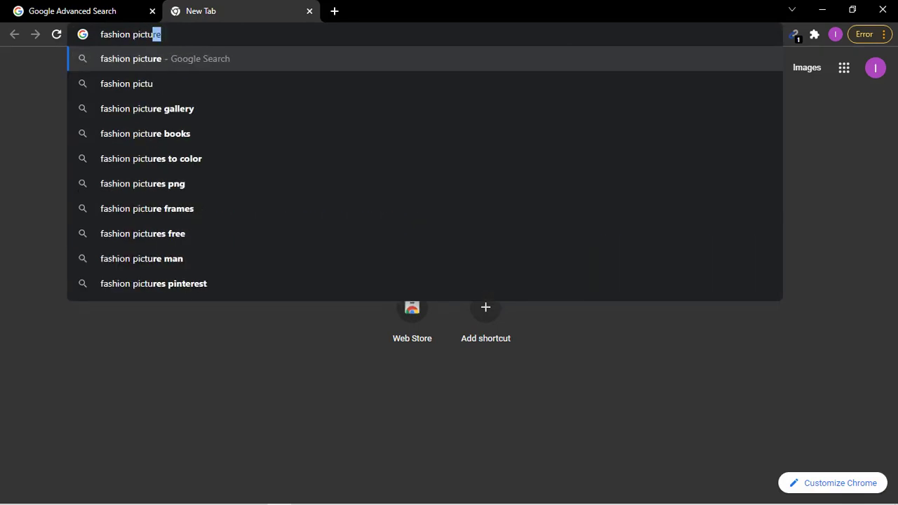
text(re)
key(Return)
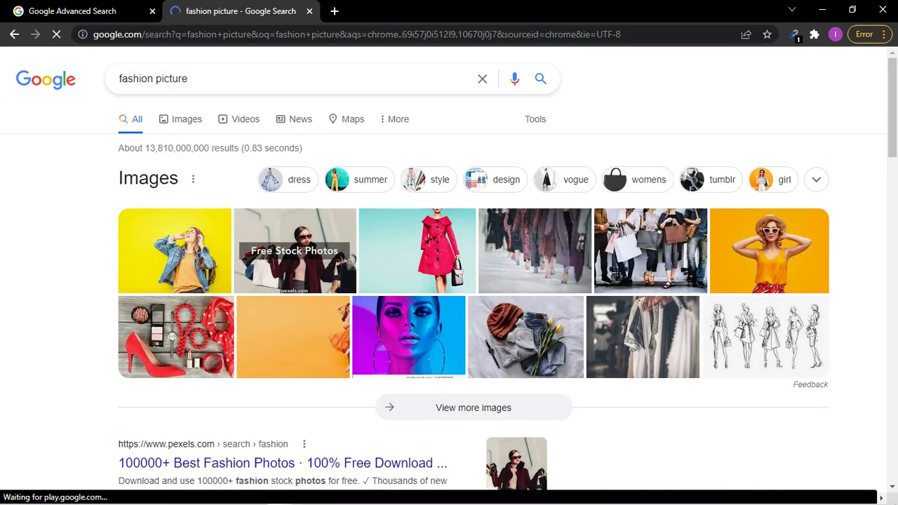
click(186, 118)
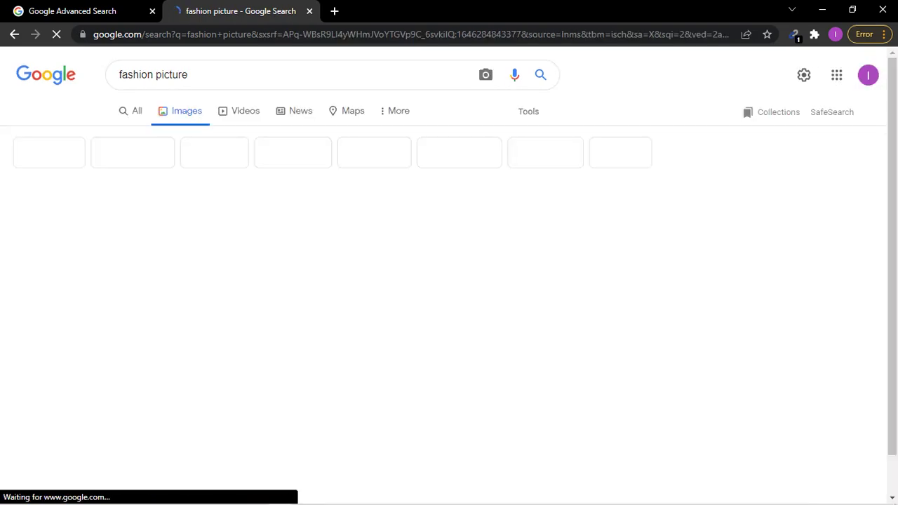
scroll(600, 410, down, 6)
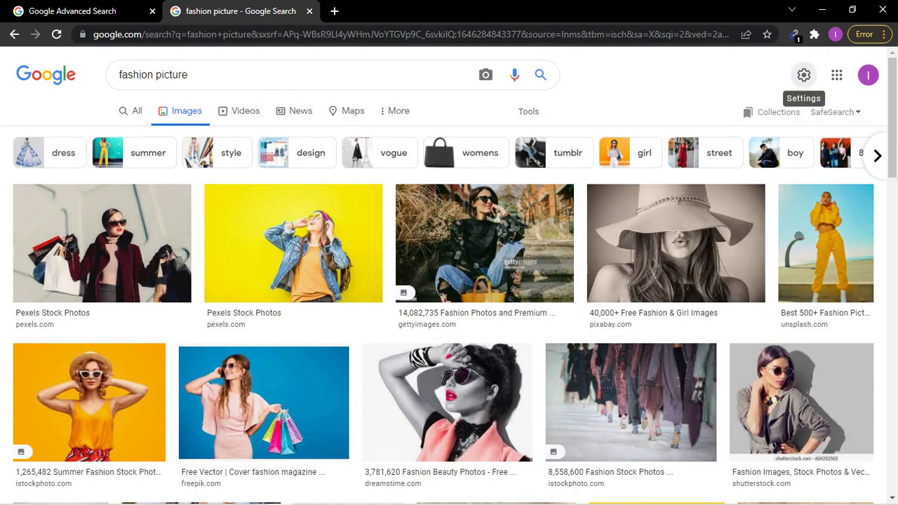
Open Advanced Image Search for 'fashion picture' and look at the usage rights list.
click(803, 75)
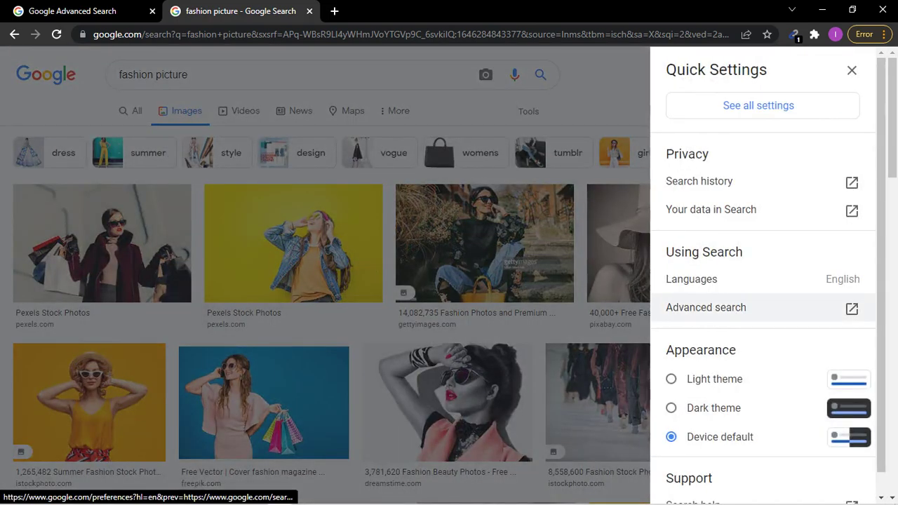
click(706, 307)
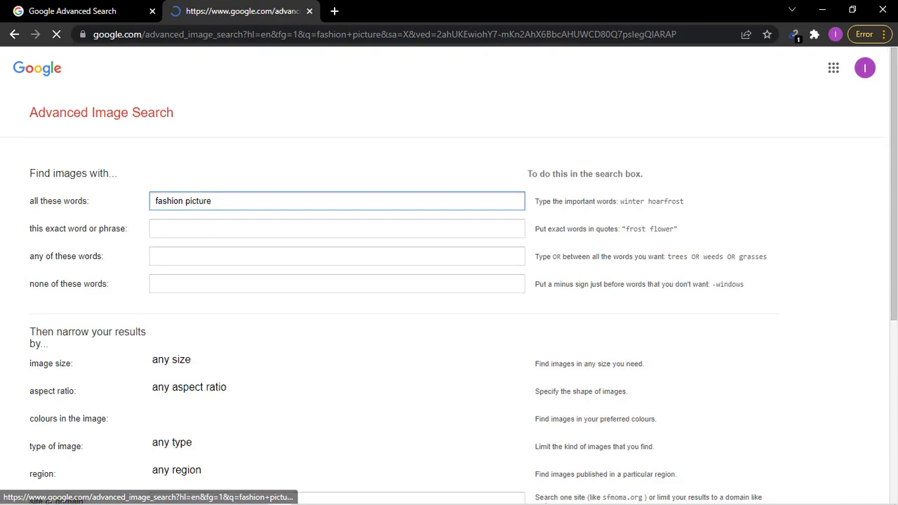
scroll(449, 281, down, 5)
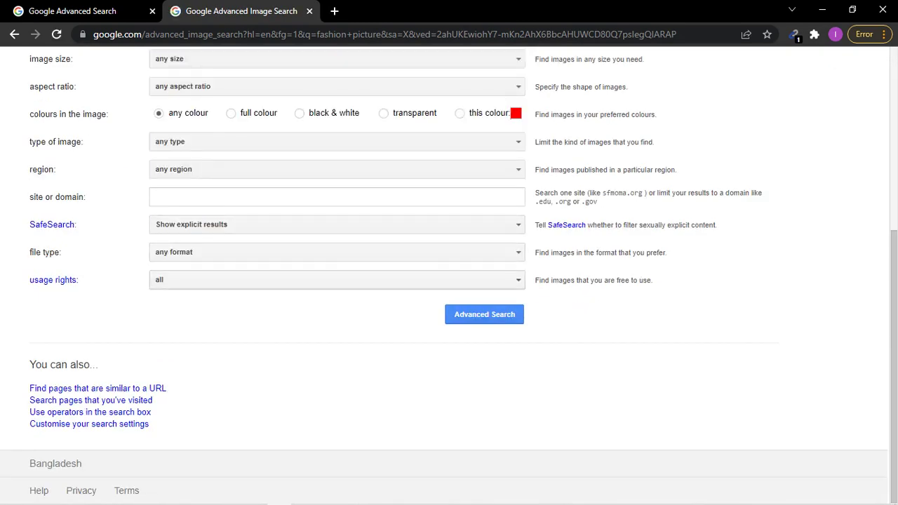
click(337, 279)
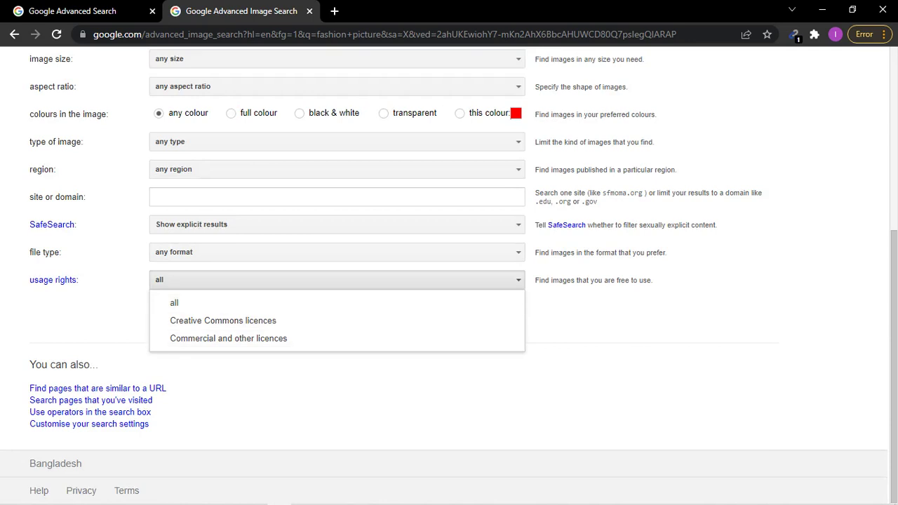
key(Escape)
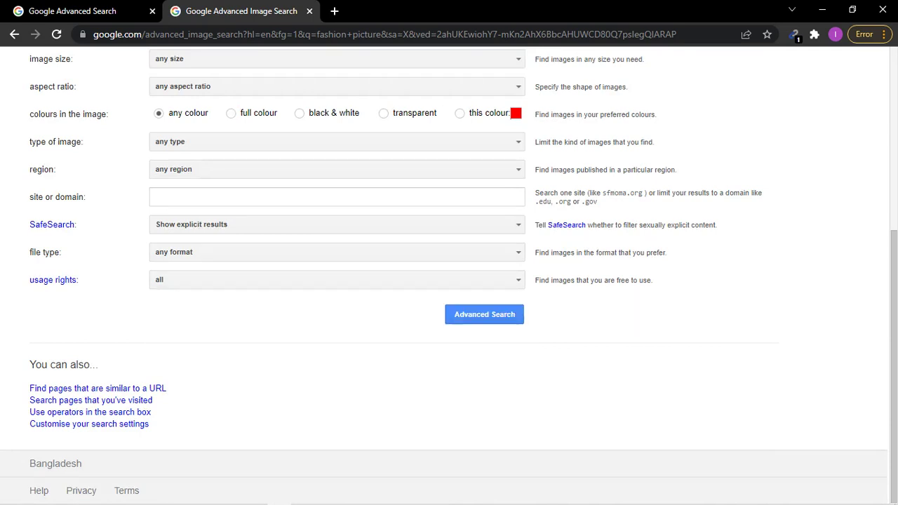
Keep file type at any format, set usage rights to Creative Commons licences, and submit.
key(shift+Tab)
key(alt+Down)
key(Down)
key(Down)
key(Down)
key(Down)
key(Down)
key(Down)
key(Down)
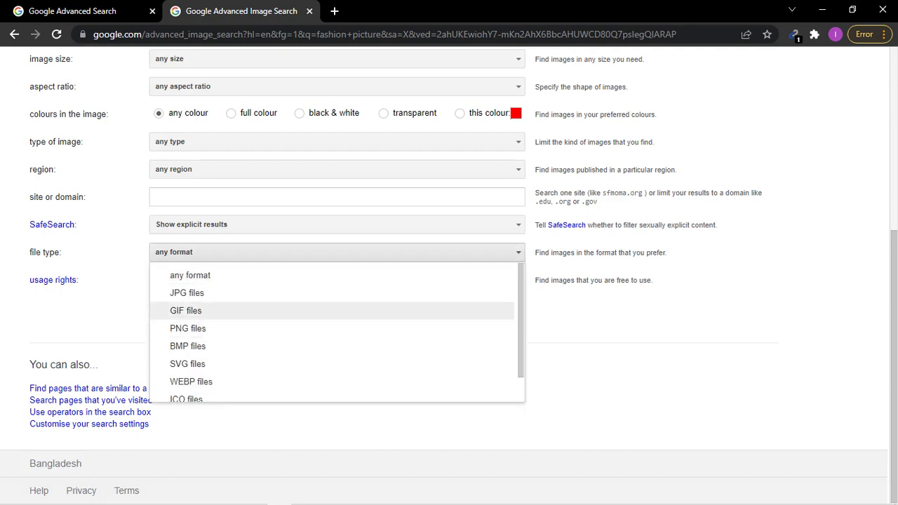
key(Escape)
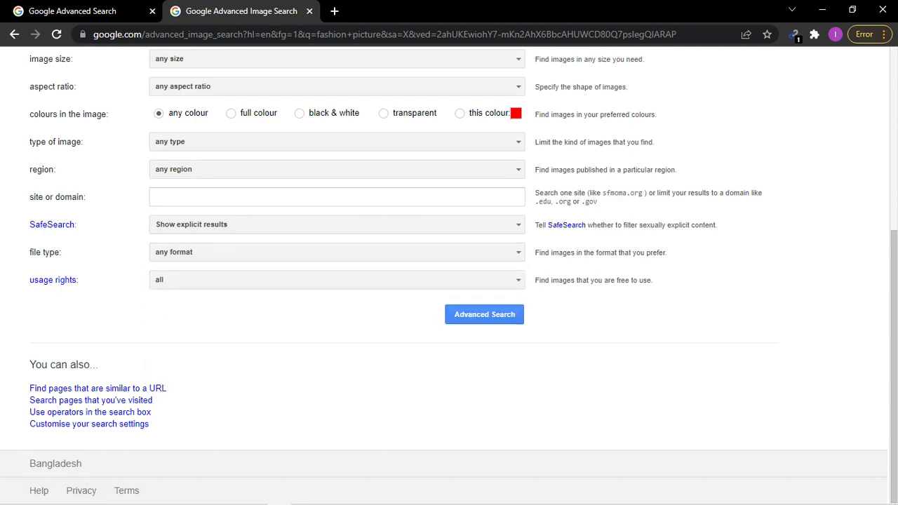
key(Tab)
key(alt+Down)
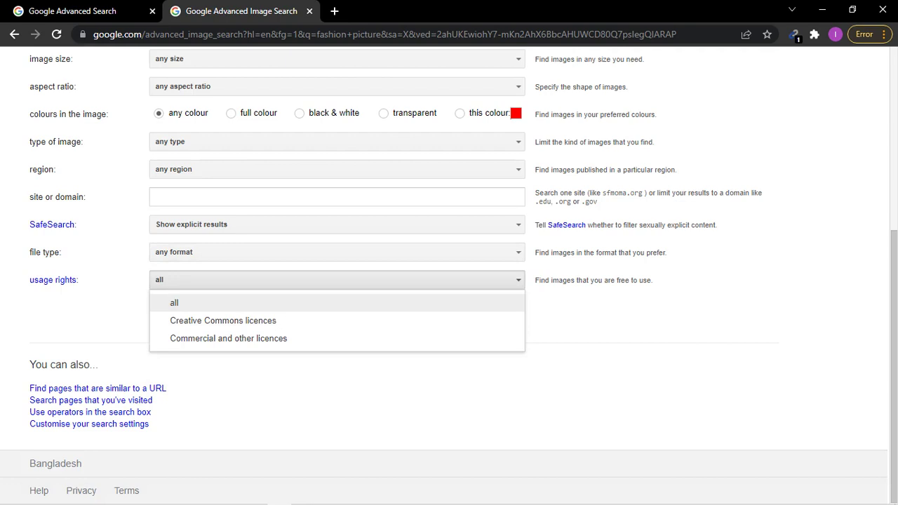
key(Down)
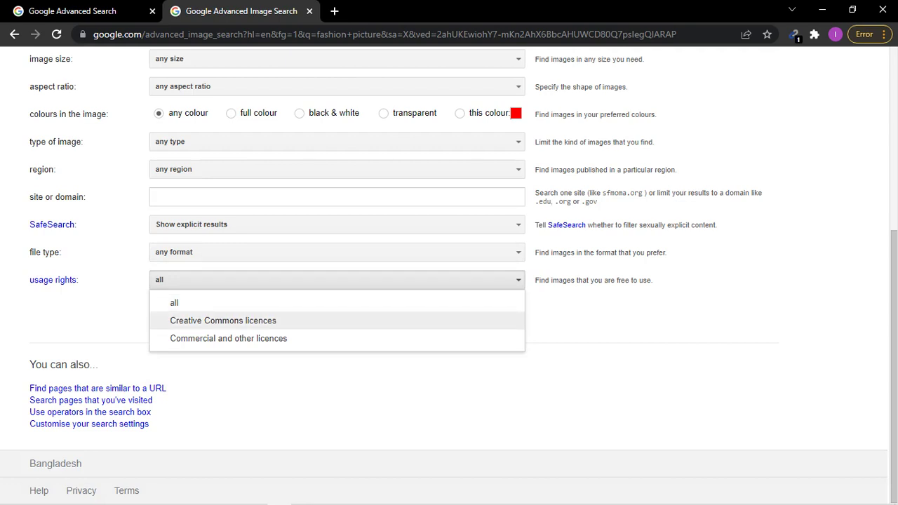
key(Return)
key(Tab)
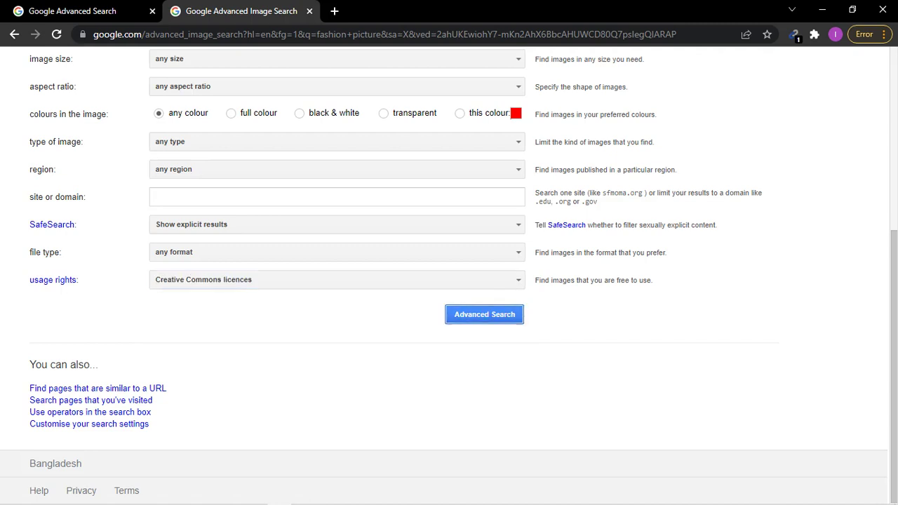
key(Return)
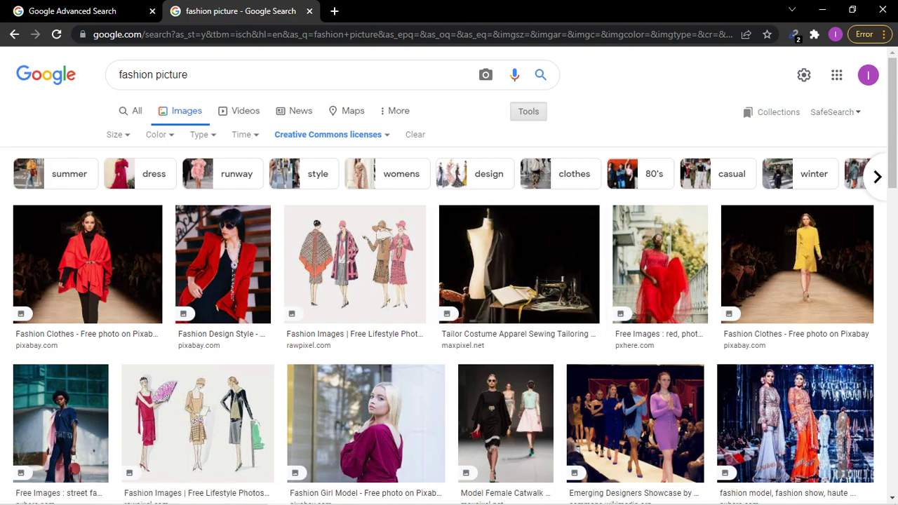
Rerun Advanced Image Search with usage rights set to Commercial and other licences.
scroll(519, 263, down, 9)
scroll(519, 264, up, 9)
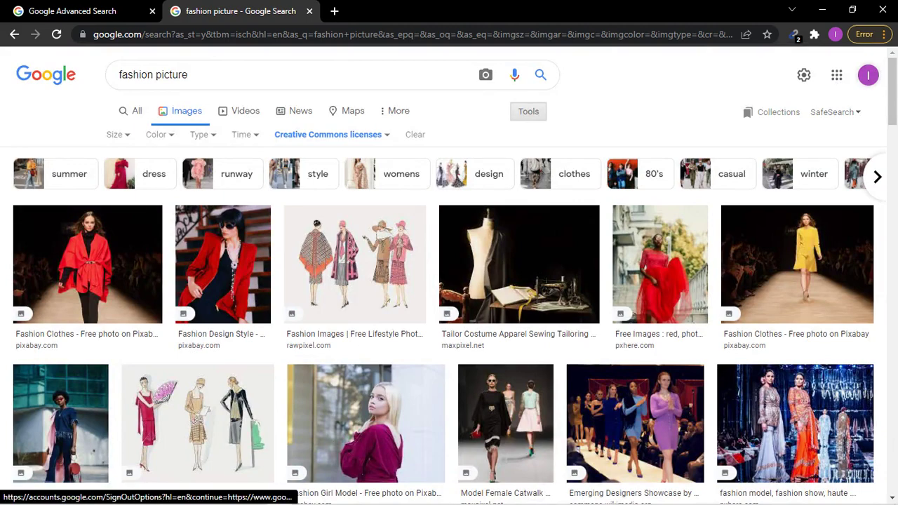
click(803, 74)
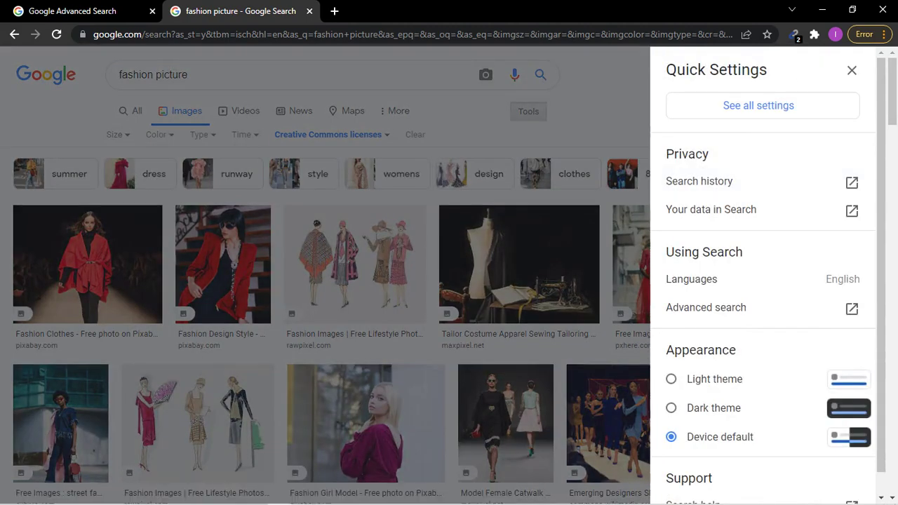
scroll(764, 393, down, 1)
click(722, 285)
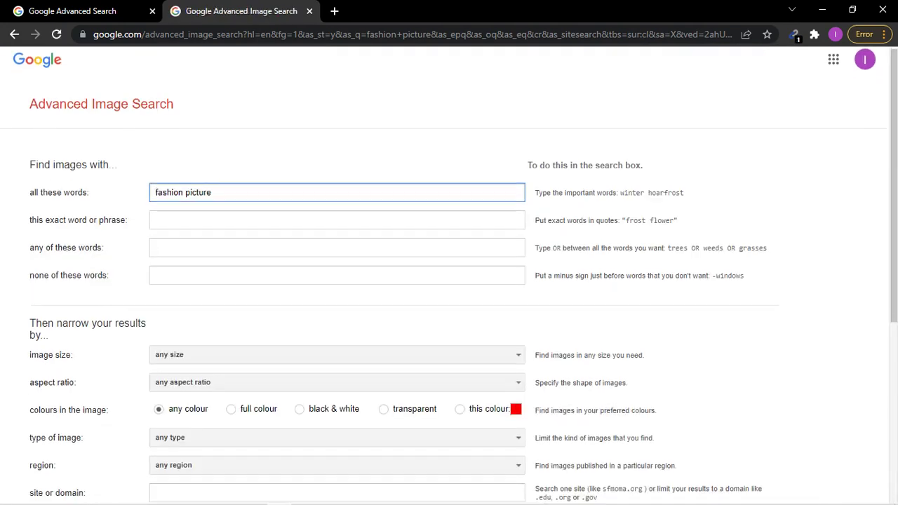
scroll(449, 280, down, 5)
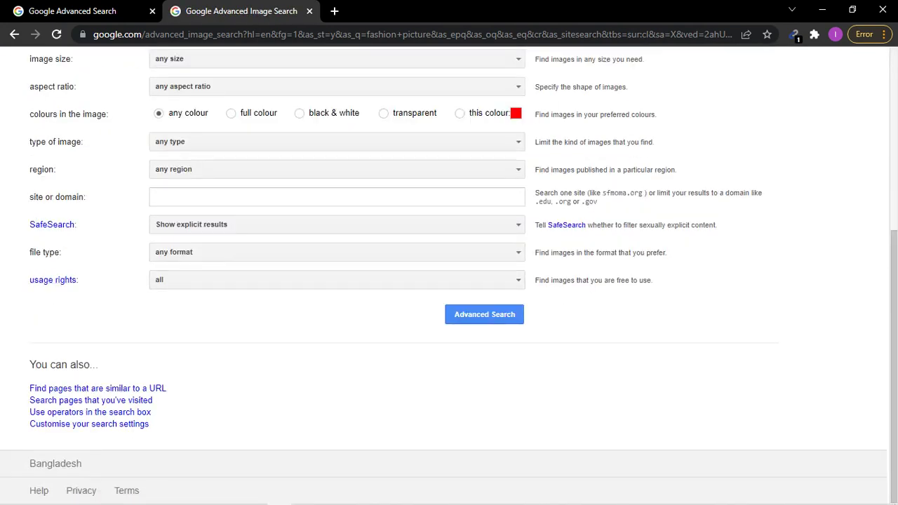
click(336, 279)
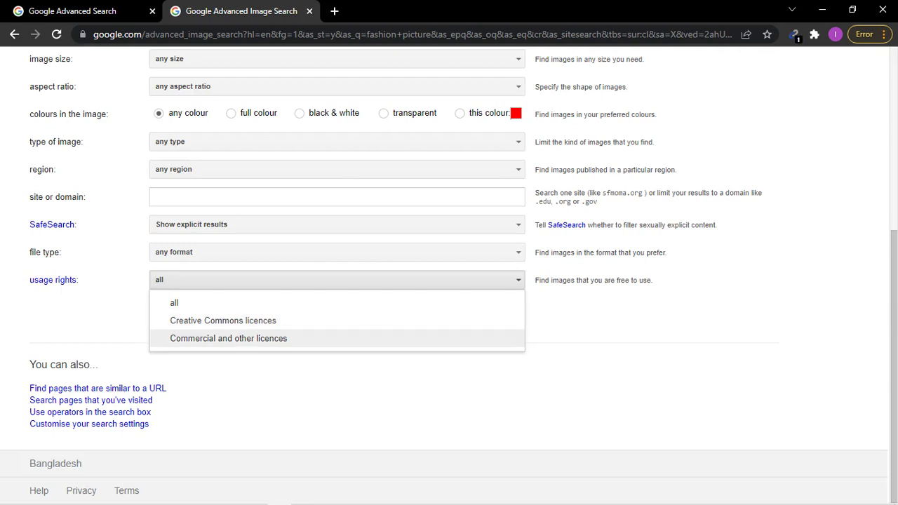
key(Return)
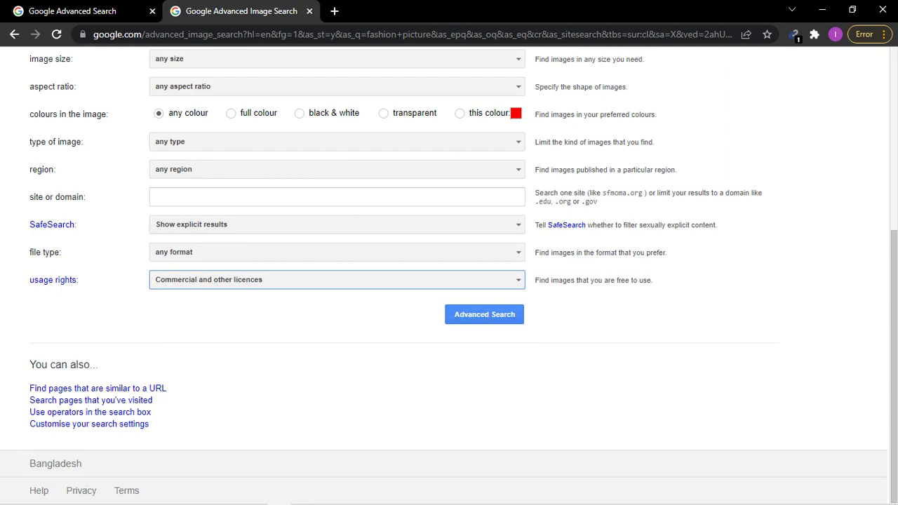
key(Tab)
key(Return)
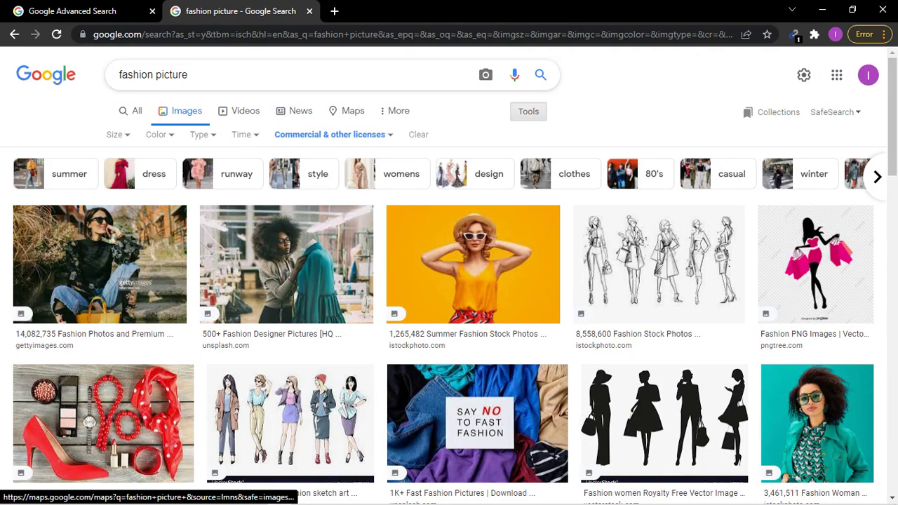
Change the image query to 'logo picture' and search.
double_click(135, 74)
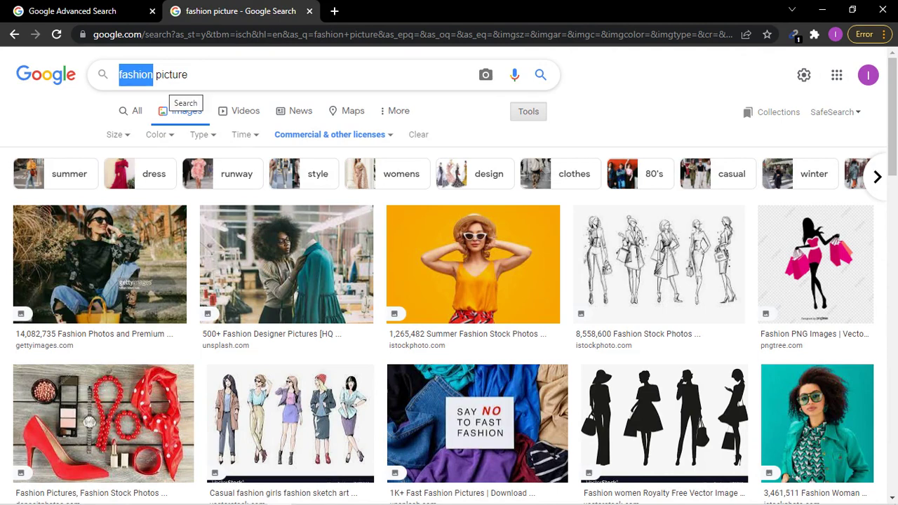
key(BackSpace)
text(logo)
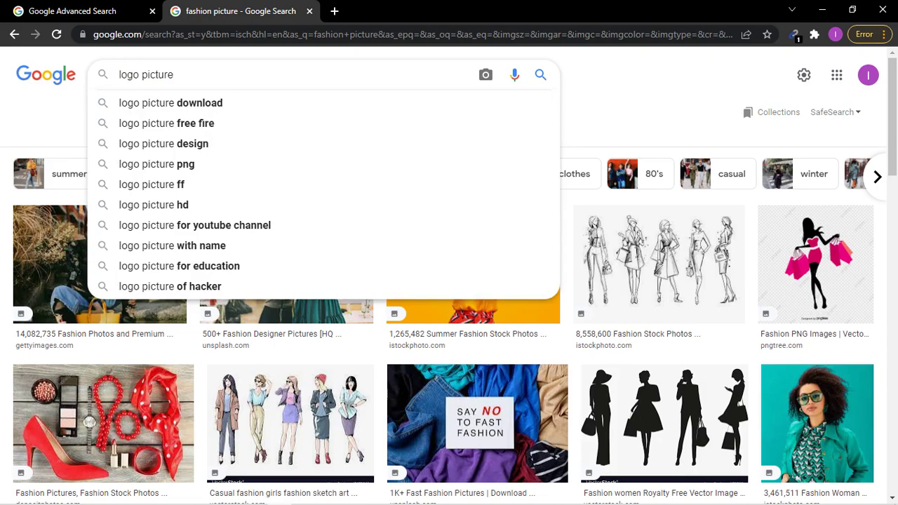
key(Return)
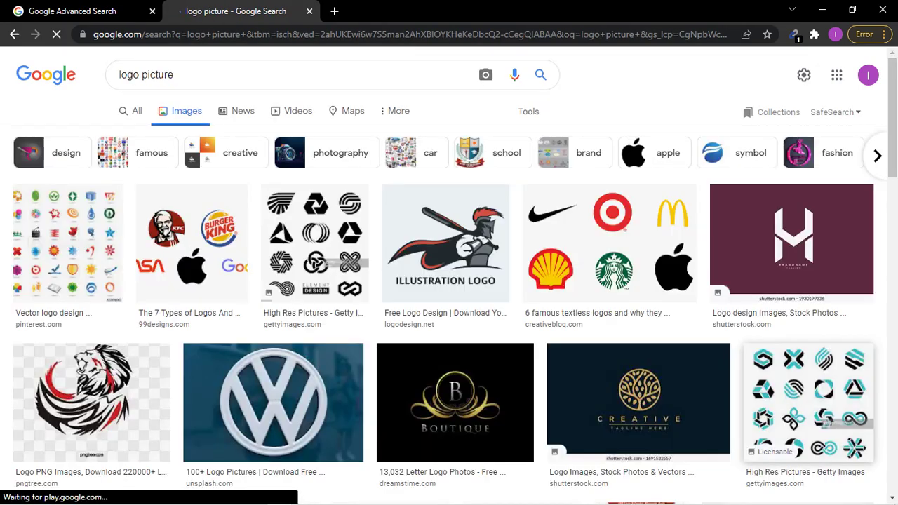
Open Advanced Image Search for 'logo picture' and check its usage rights choices.
scroll(449, 276, down, 6)
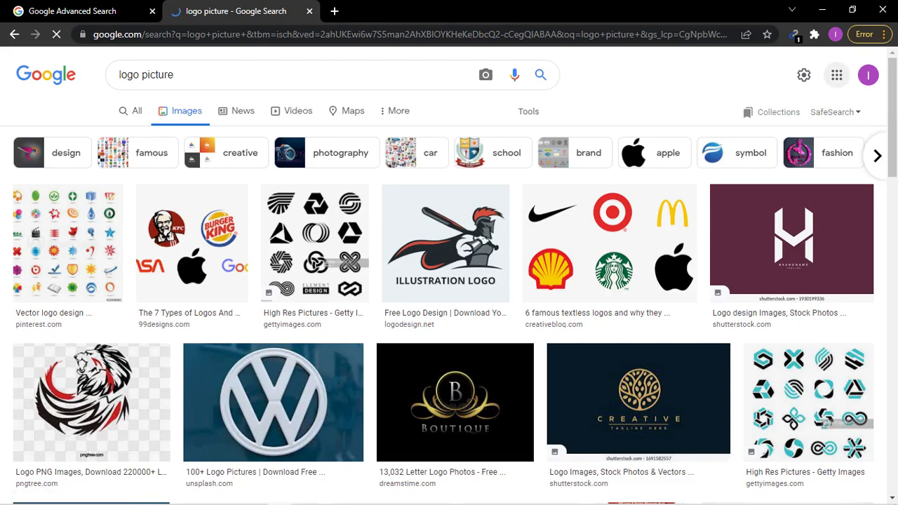
click(803, 75)
scroll(763, 273, down, 1)
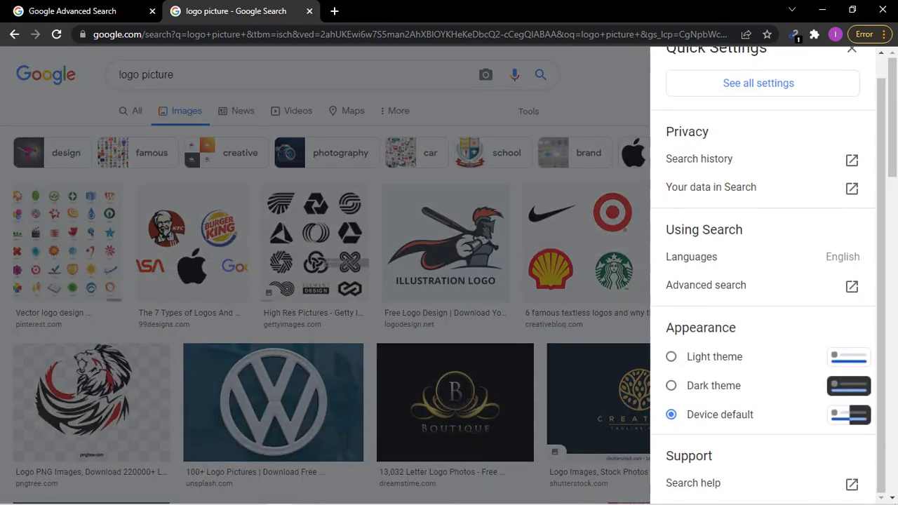
click(705, 285)
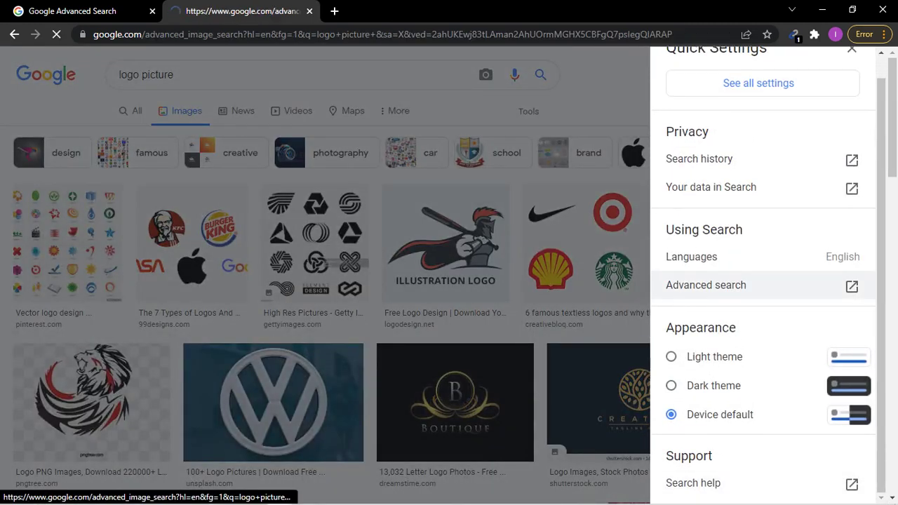
scroll(448, 273, down, 5)
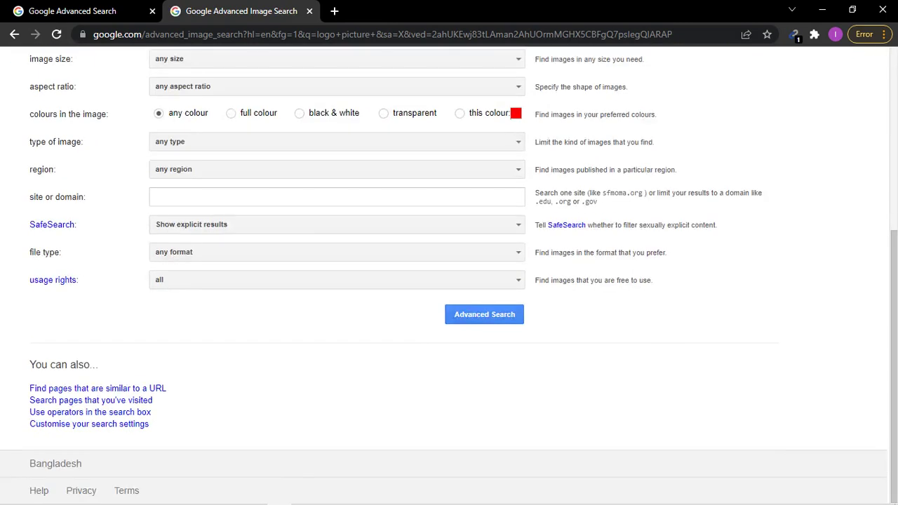
click(337, 279)
key(Escape)
Reload the advanced image form, recheck usage rights, and return to the web Advanced Search tab.
key(F5)
scroll(336, 279, down, 5)
click(336, 279)
key(Escape)
key(ctrl+shift+Tab)
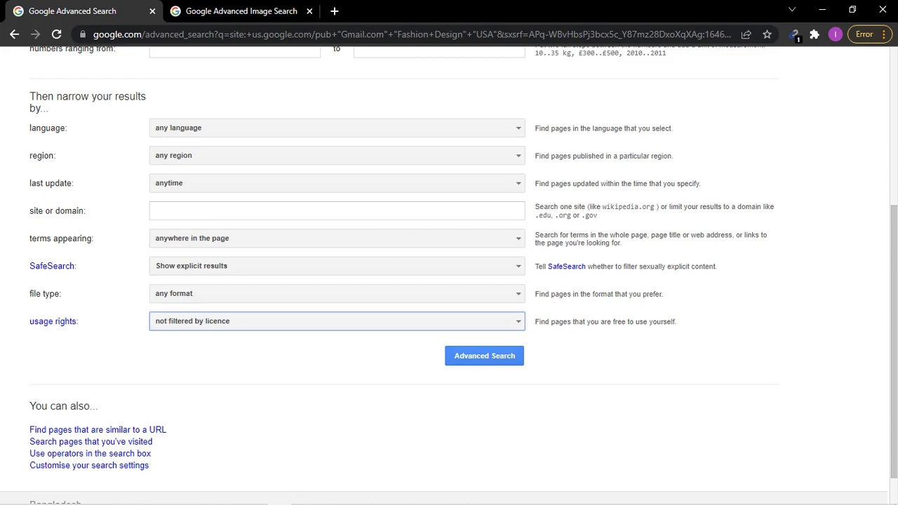
Send the first tab back to the site: results and submit the 'logo picture' advanced image search.
scroll(449, 280, up, 4)
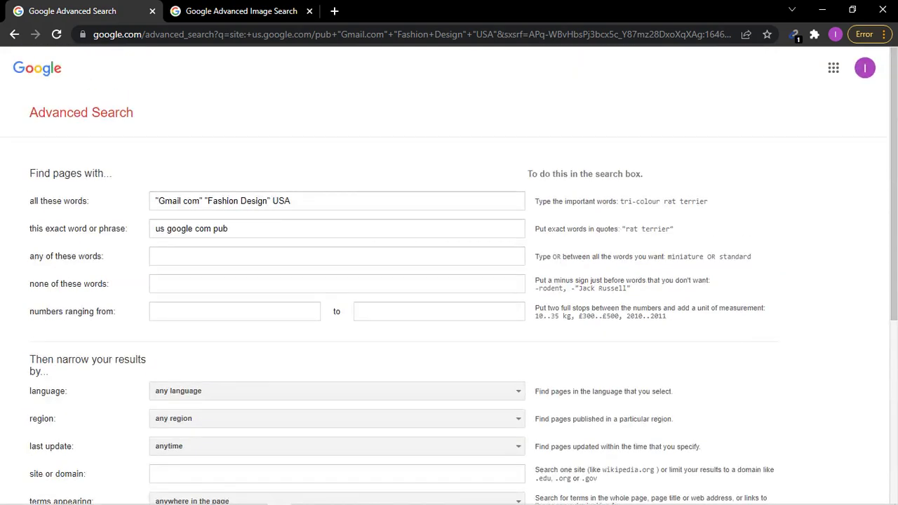
key(alt+Left)
key(ctrl+Tab)
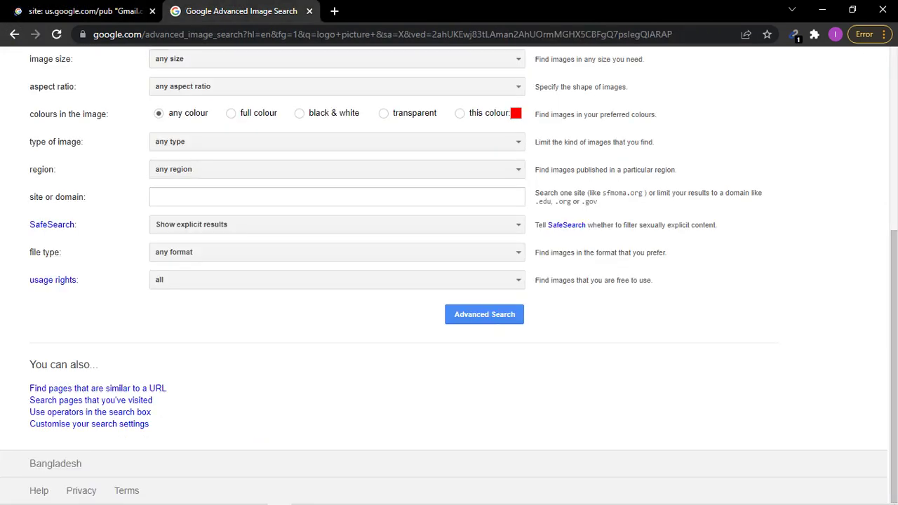
scroll(449, 280, up, 4)
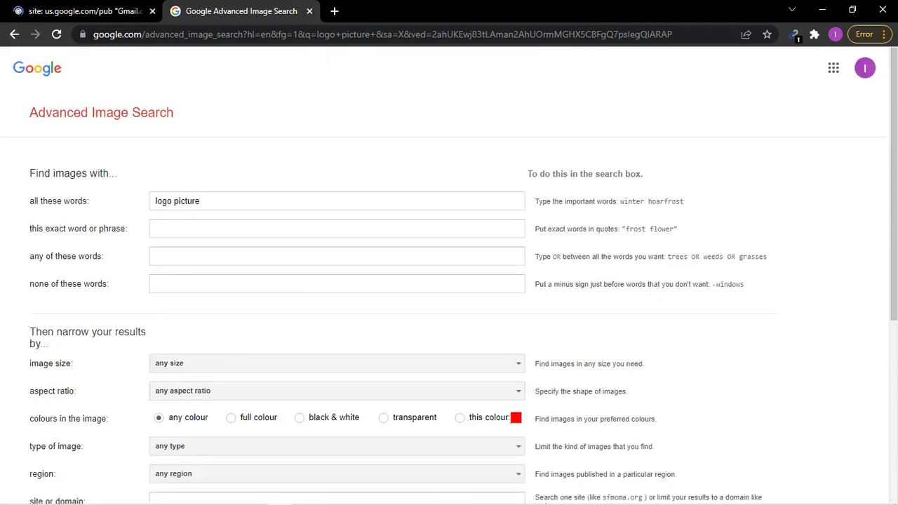
key(Return)
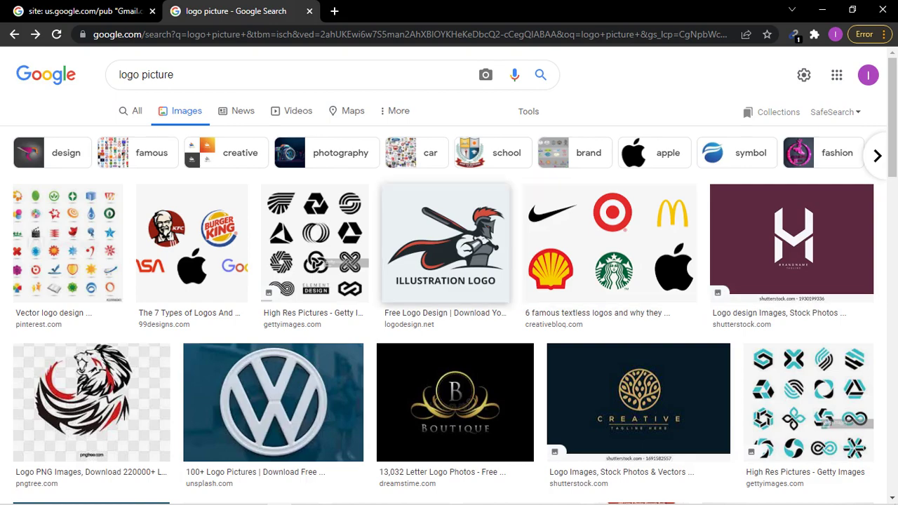
Replace 'logo' with 'bird' in the image search box.
scroll(446, 242, down, 5)
scroll(445, 242, up, 6)
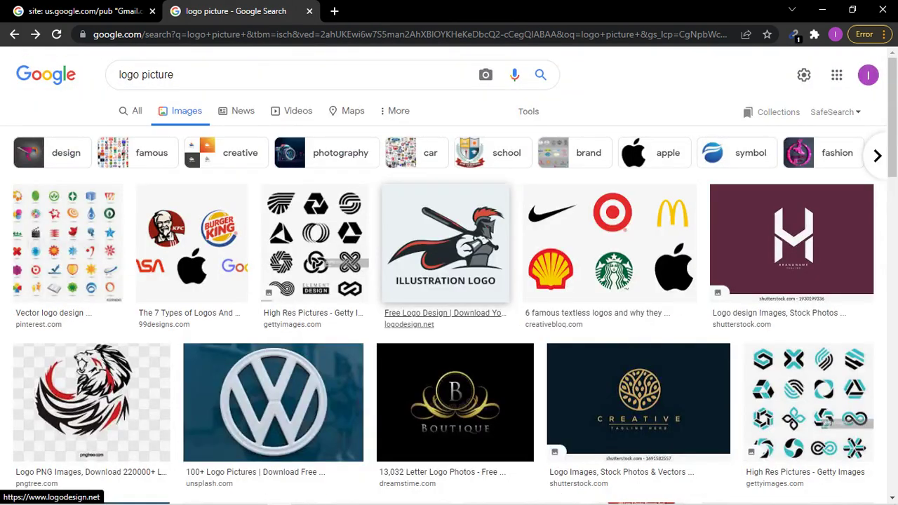
click(138, 75)
double_click(128, 74)
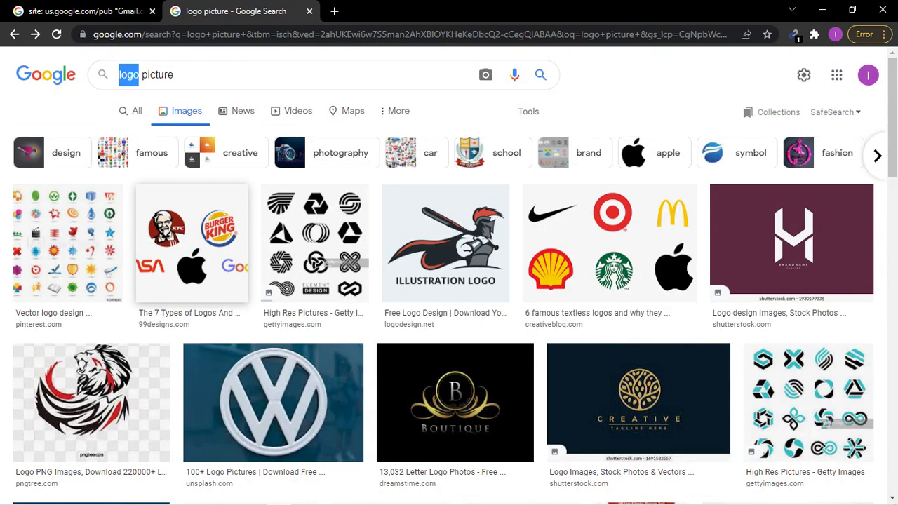
text(bird)
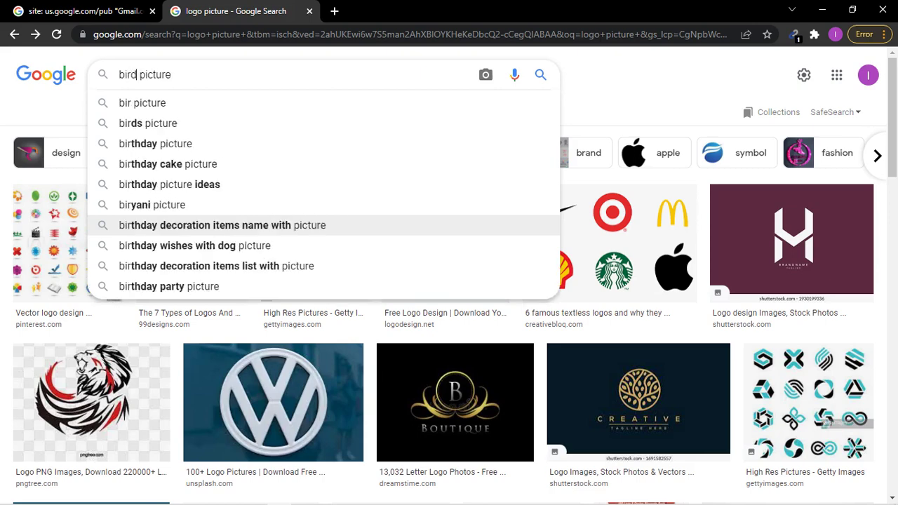
Search images for 'bird picture' and open its Advanced Image Search form.
key(Return)
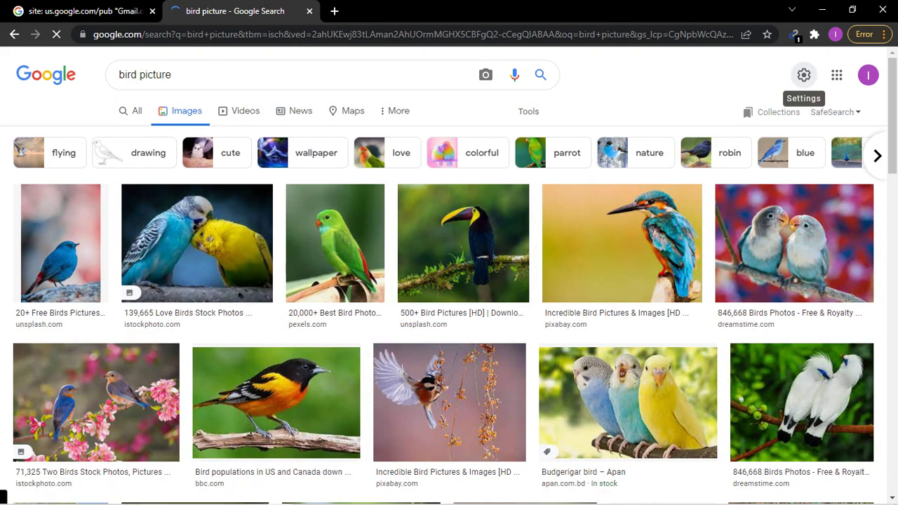
click(803, 75)
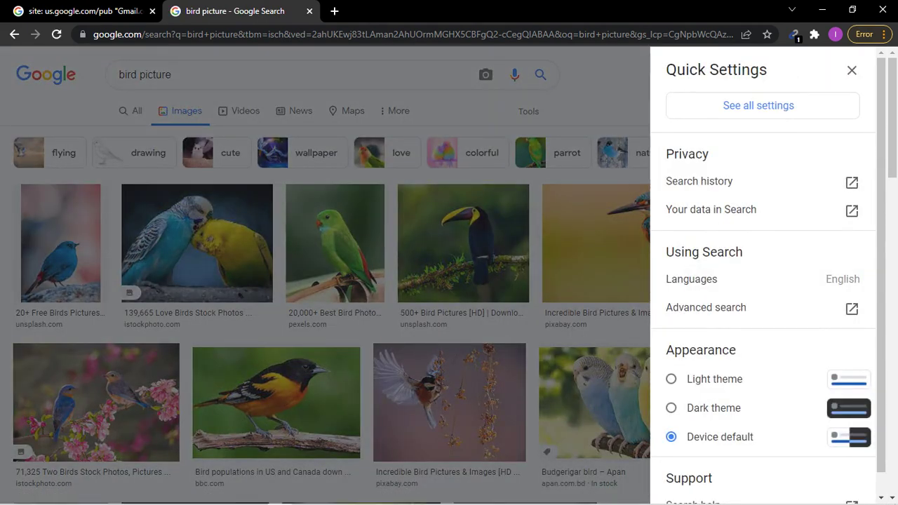
click(705, 308)
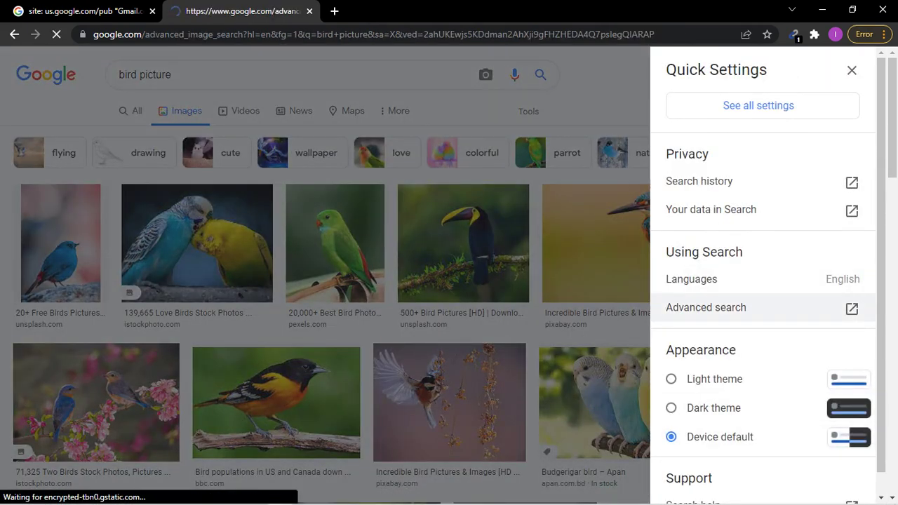
Look at the image usage rights choices without changing them, then return to the site: query results tab.
scroll(449, 281, down, 5)
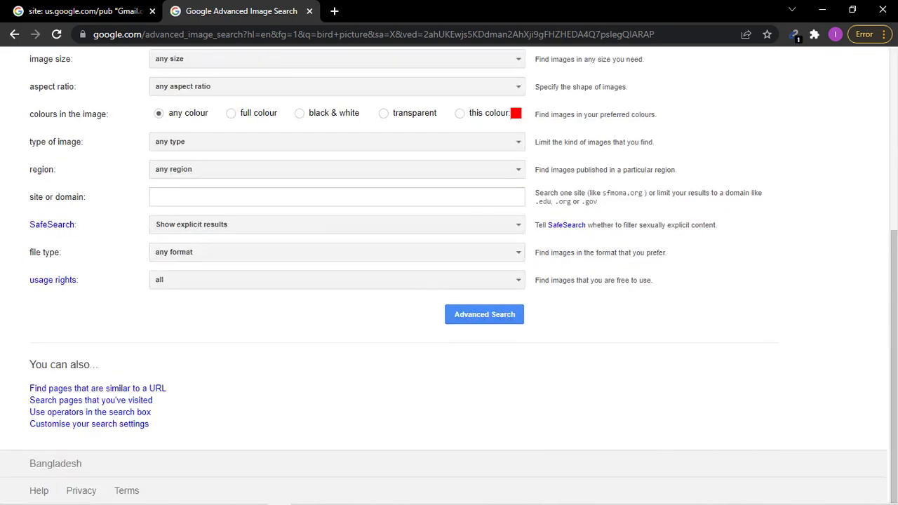
click(337, 279)
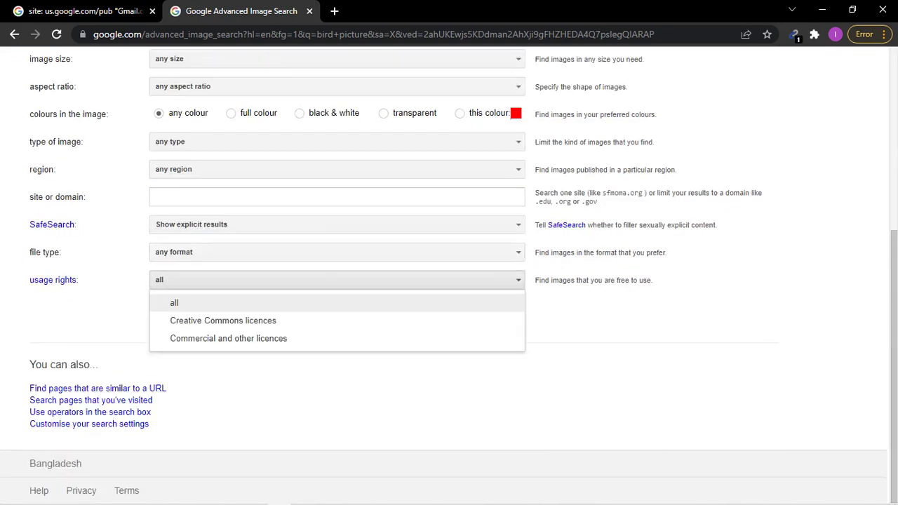
key(Escape)
click(84, 10)
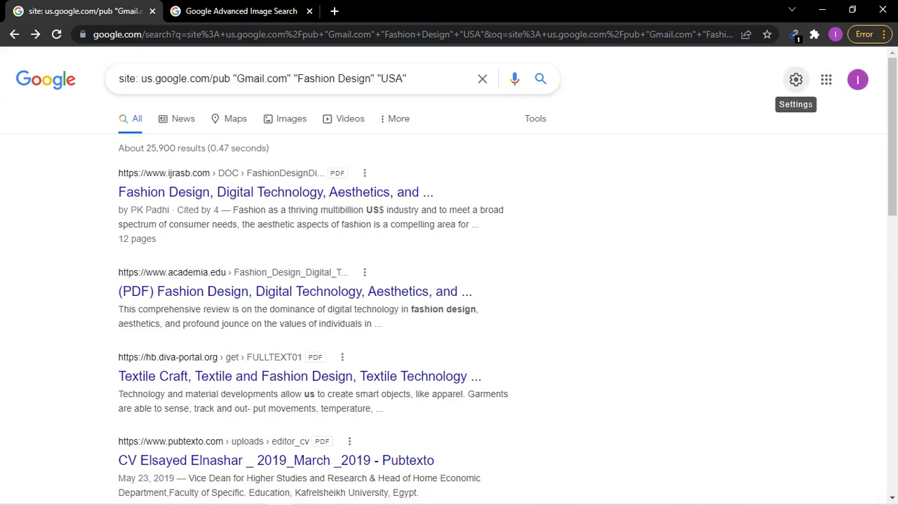
Open web Advanced Search for the site: query and view its usage rights licence choices.
click(796, 79)
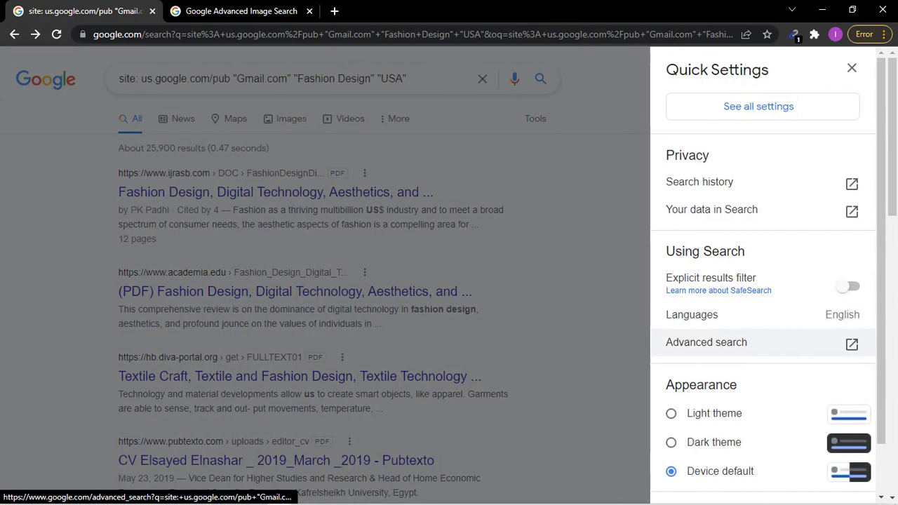
click(706, 342)
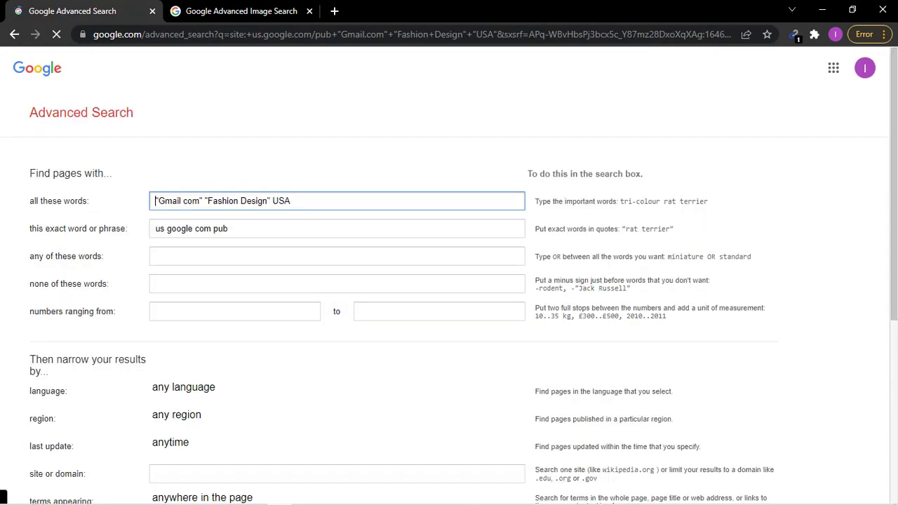
scroll(449, 280, down, 4)
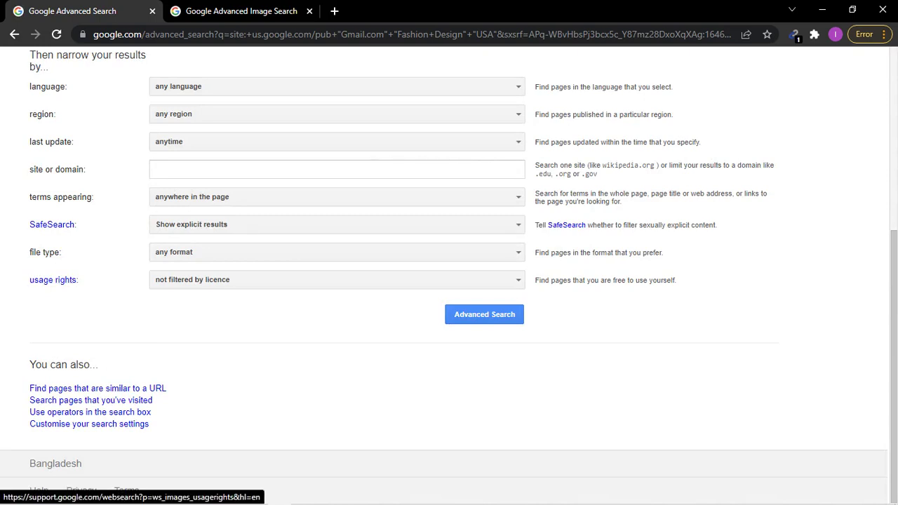
click(336, 279)
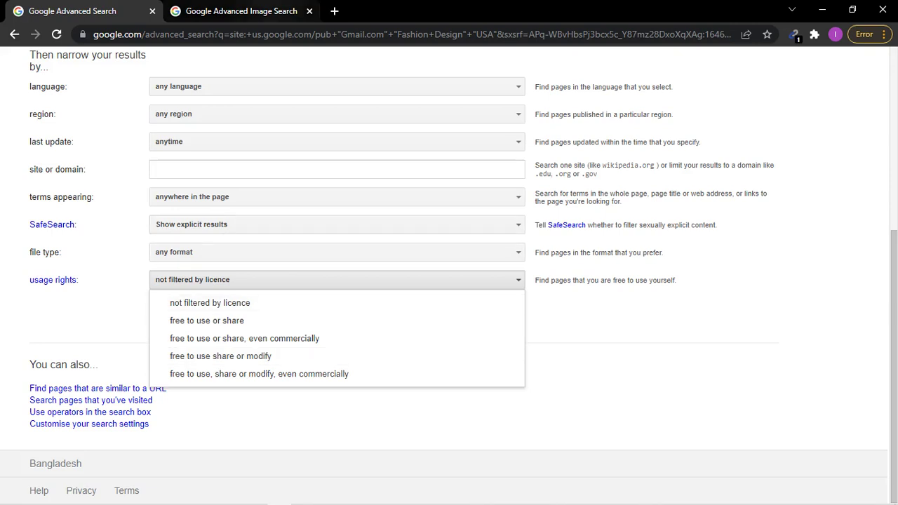
View the image usage rights choices, close the Advanced Image Search tab, and go back to the results.
click(241, 10)
click(337, 279)
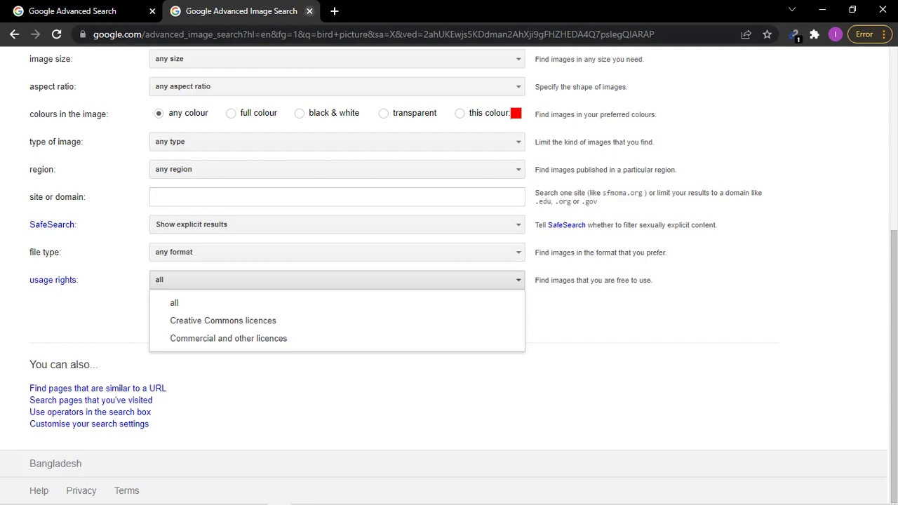
click(308, 11)
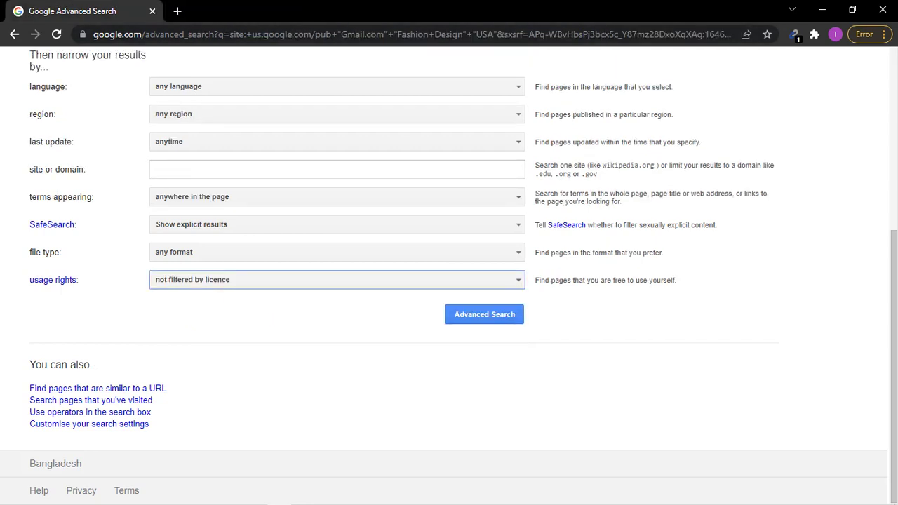
click(14, 34)
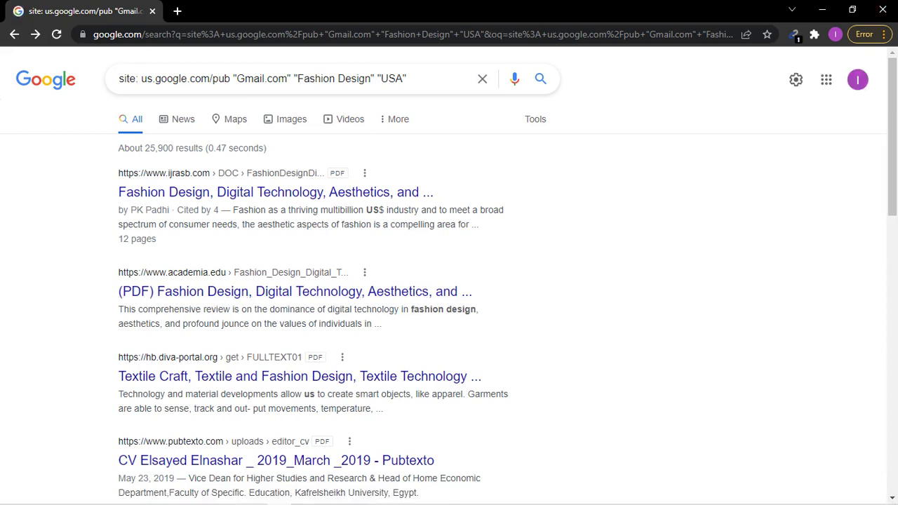
mouse_move(12, 495)
click(398, 119)
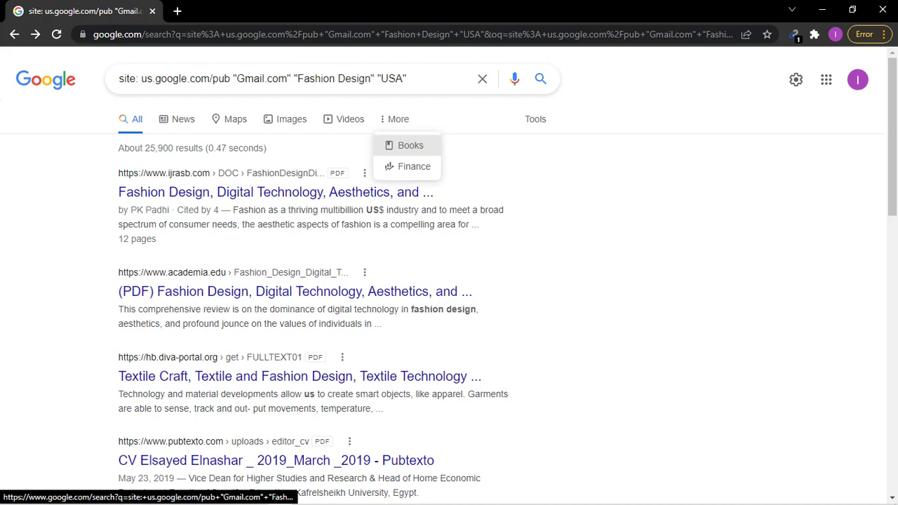
key(Escape)
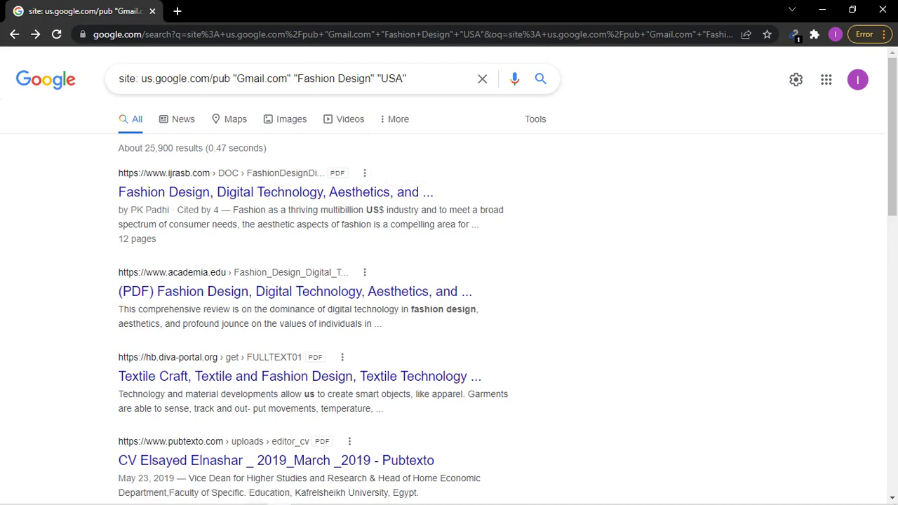
click(398, 119)
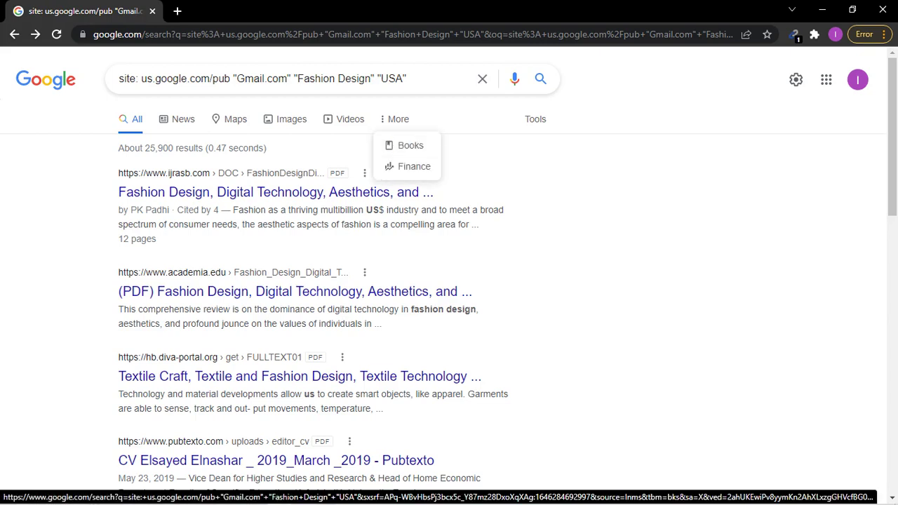
click(535, 118)
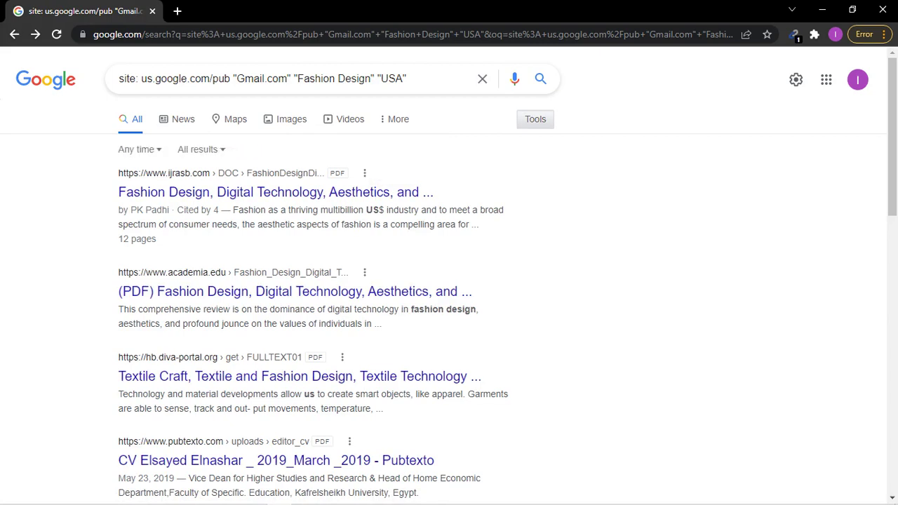
click(535, 119)
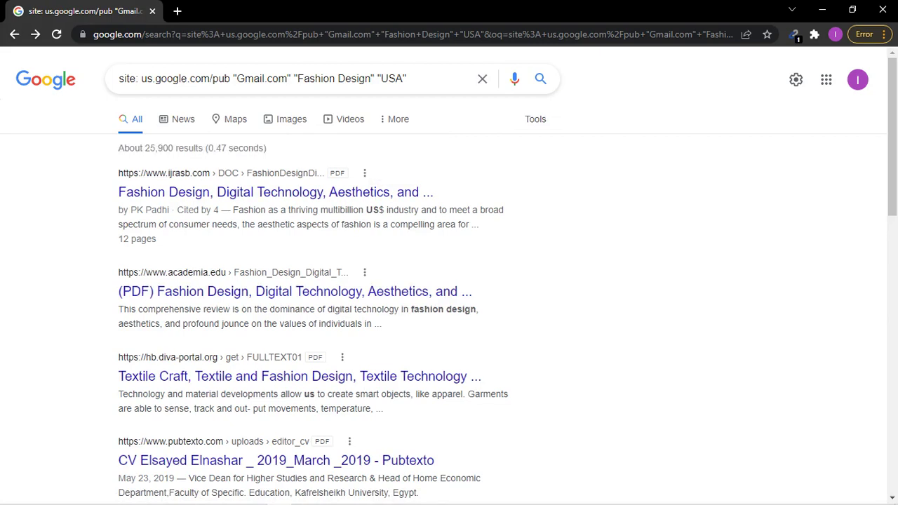
scroll(449, 281, down, 15)
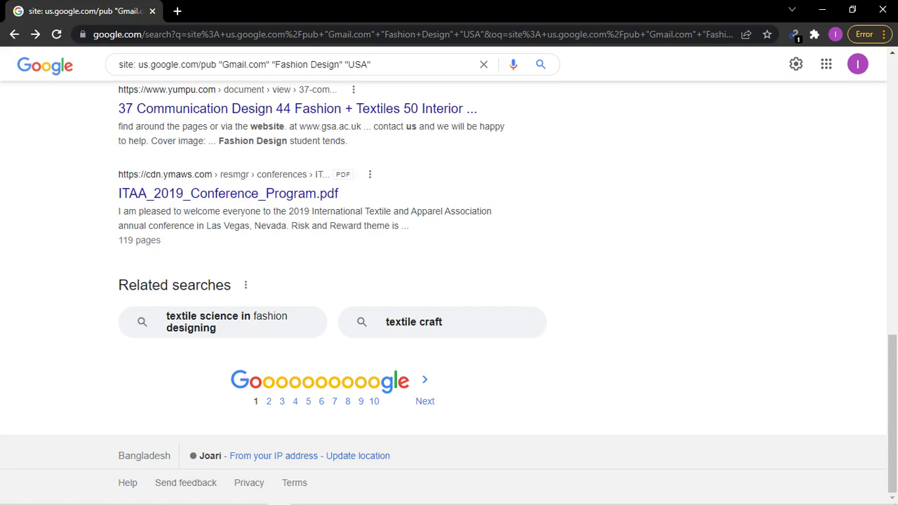
scroll(449, 274, up, 15)
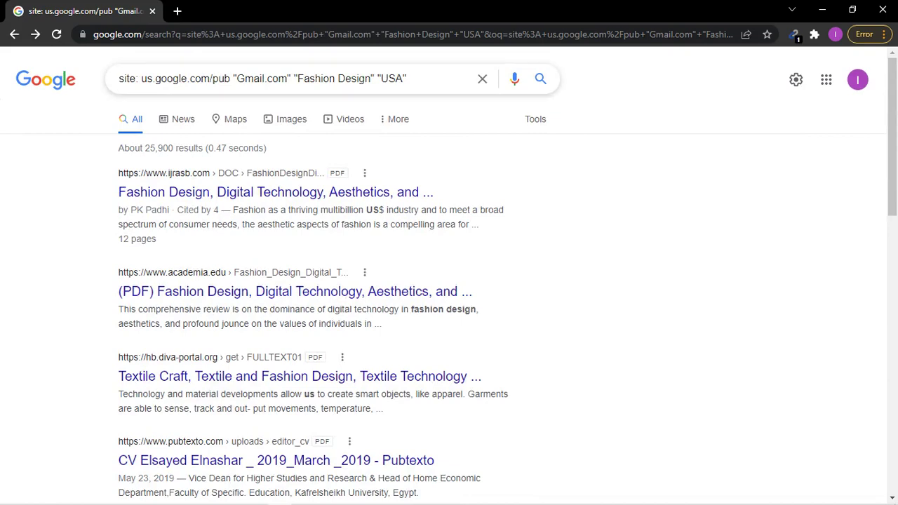
key(Return)
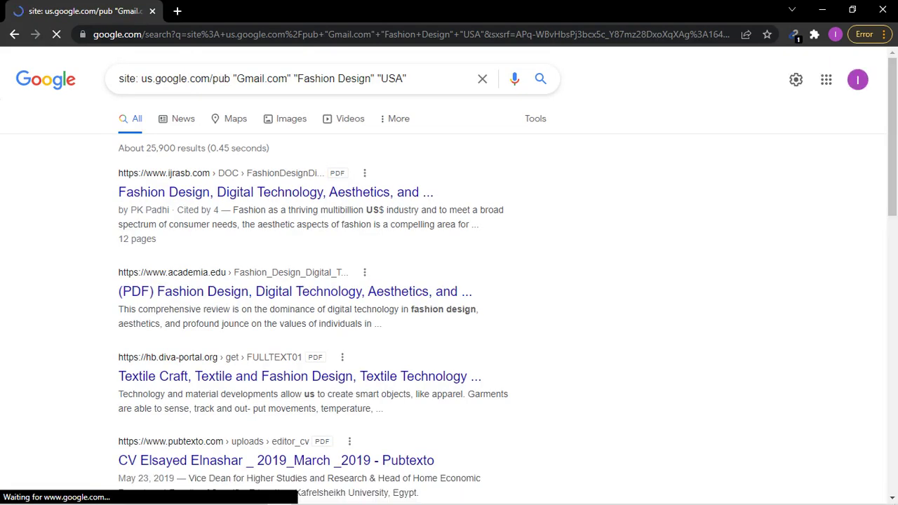
click(183, 119)
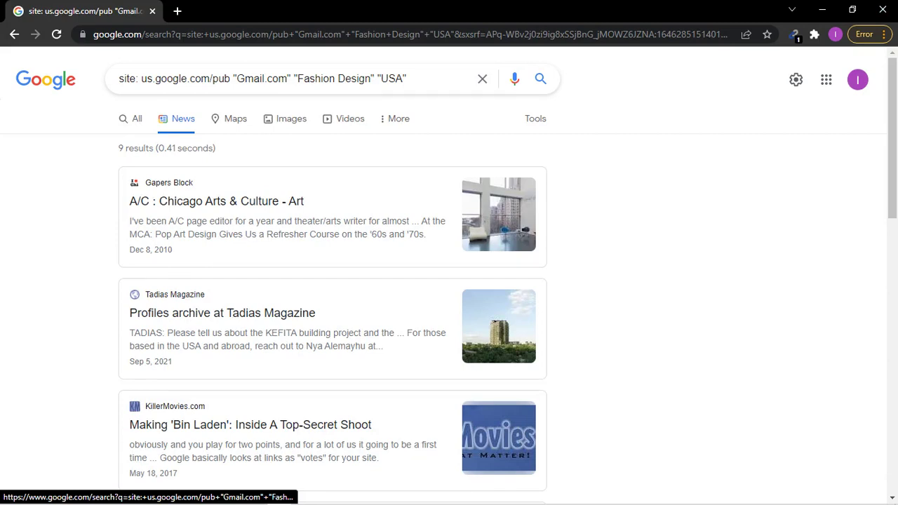
click(132, 118)
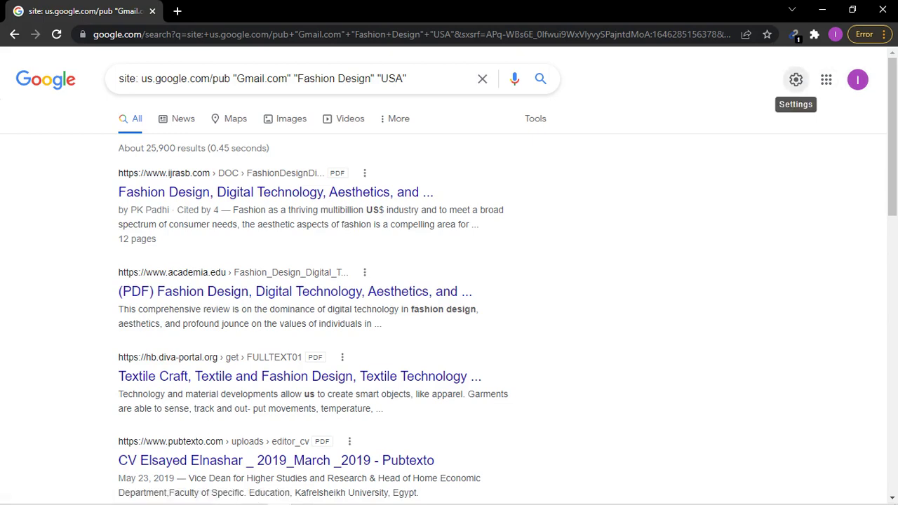
Visit the full Search Settings page, return to the 25,900 fashion design results, and reopen Quick Settings.
click(795, 79)
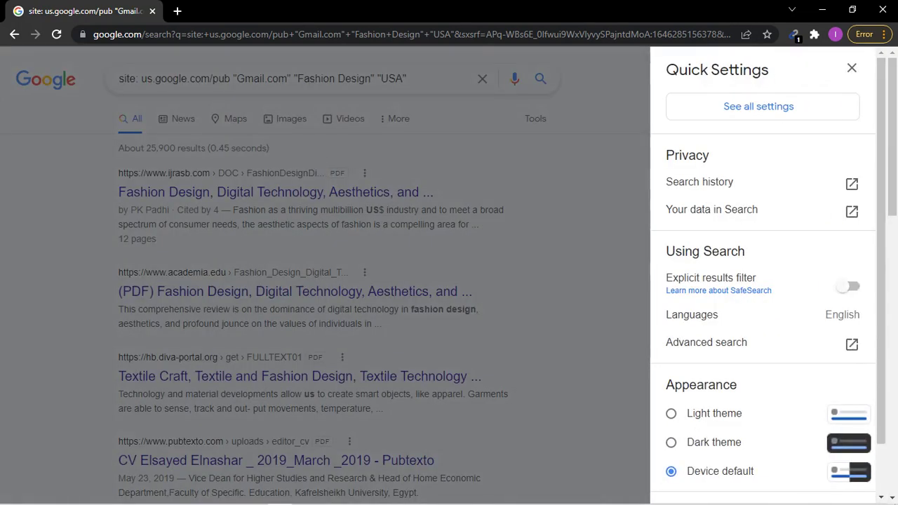
click(758, 106)
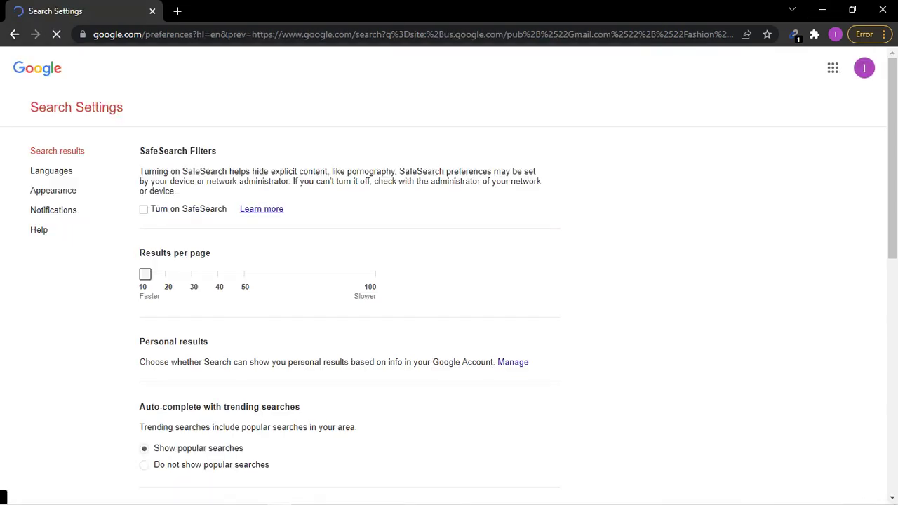
click(14, 33)
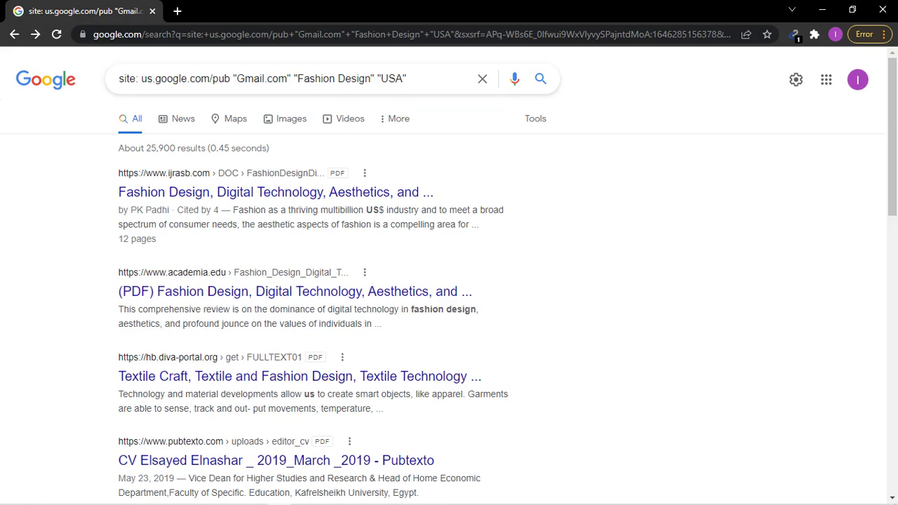
scroll(245, 200, down, 10)
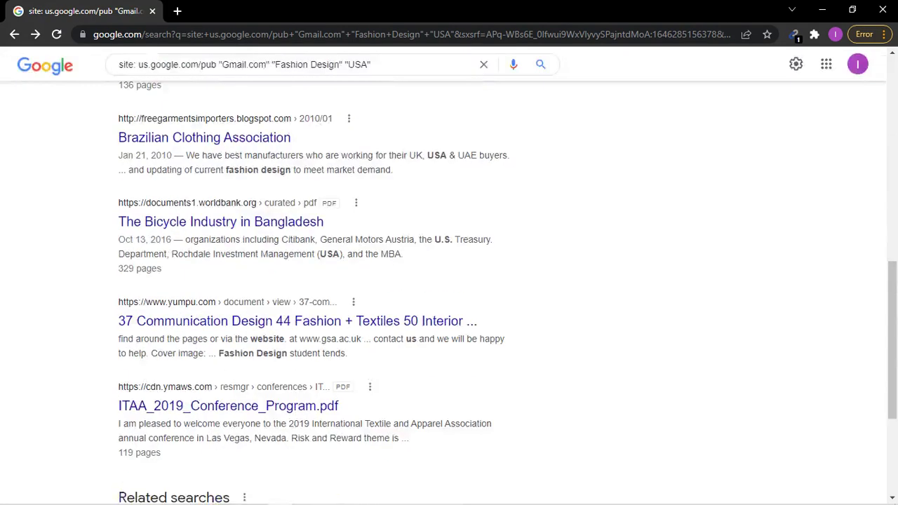
scroll(245, 200, up, 6)
scroll(246, 201, up, 5)
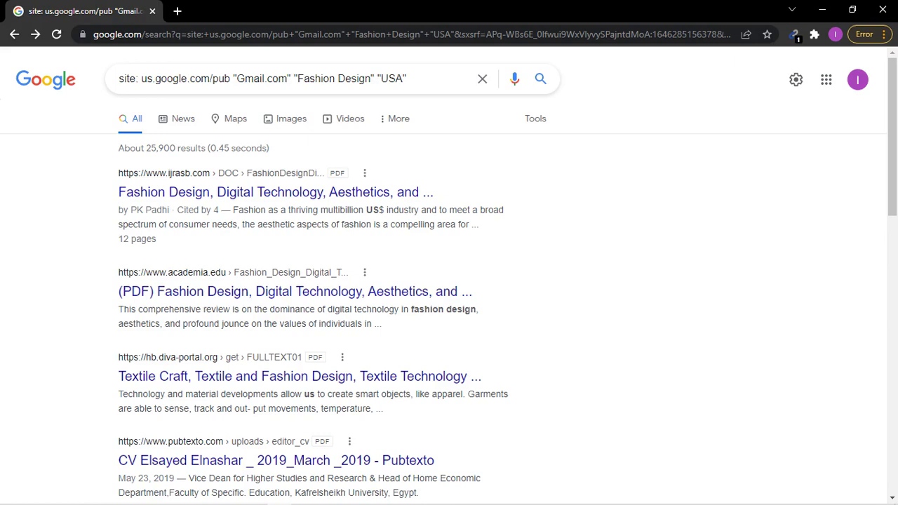
click(795, 79)
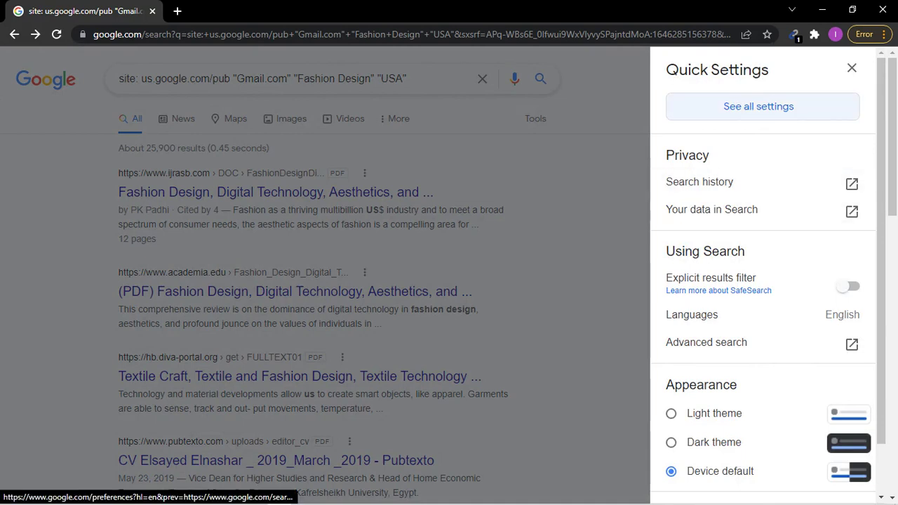
Reach the full Search Settings page from the Quick Settings panel.
key(Escape)
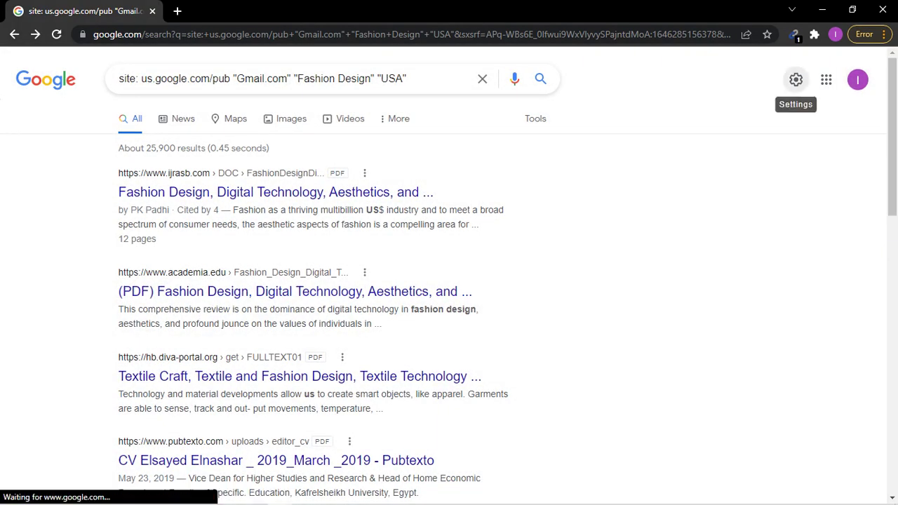
click(795, 80)
key(Escape)
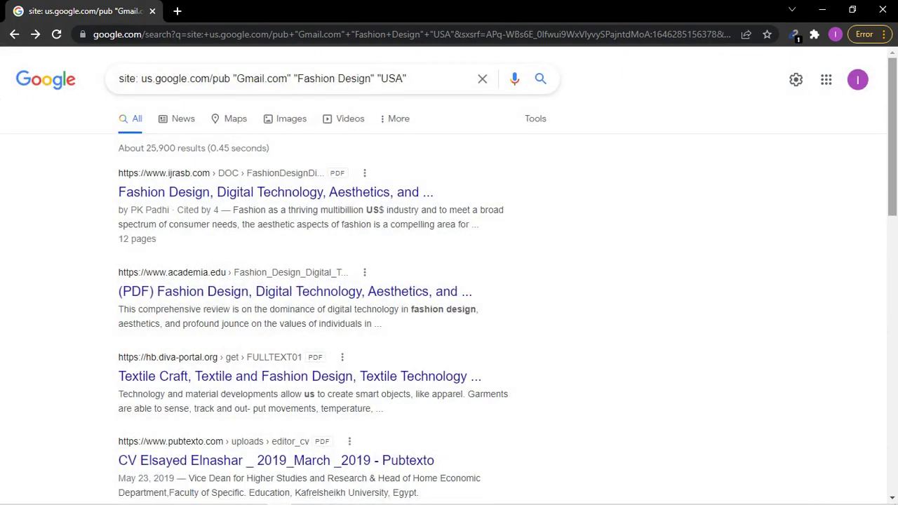
click(795, 79)
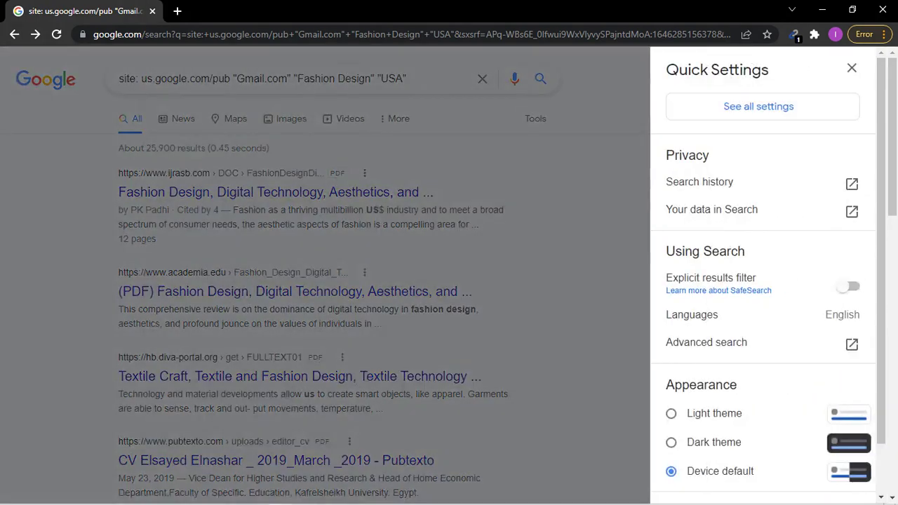
click(758, 106)
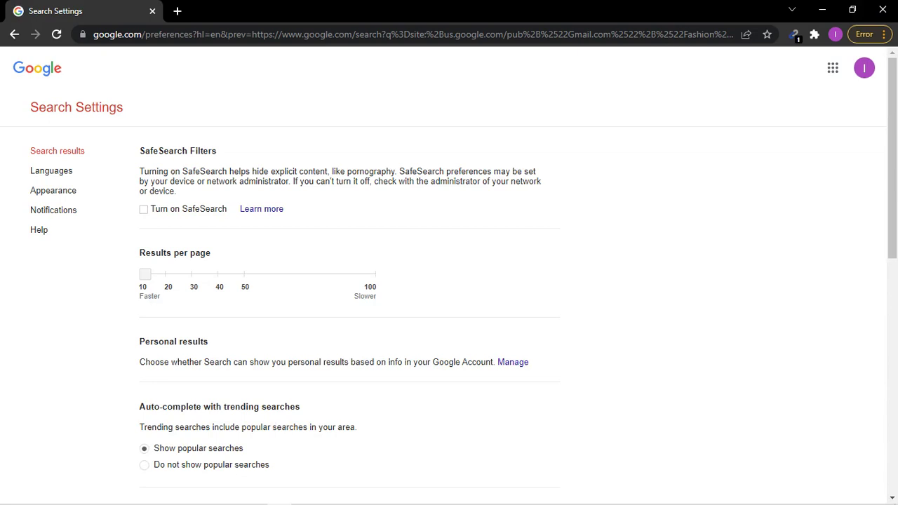
Set 100 results per page, expand the region list, and save the search preferences.
key(Right)
key(Right)
key(Right)
key(Right)
key(Right)
scroll(449, 280, down, 7)
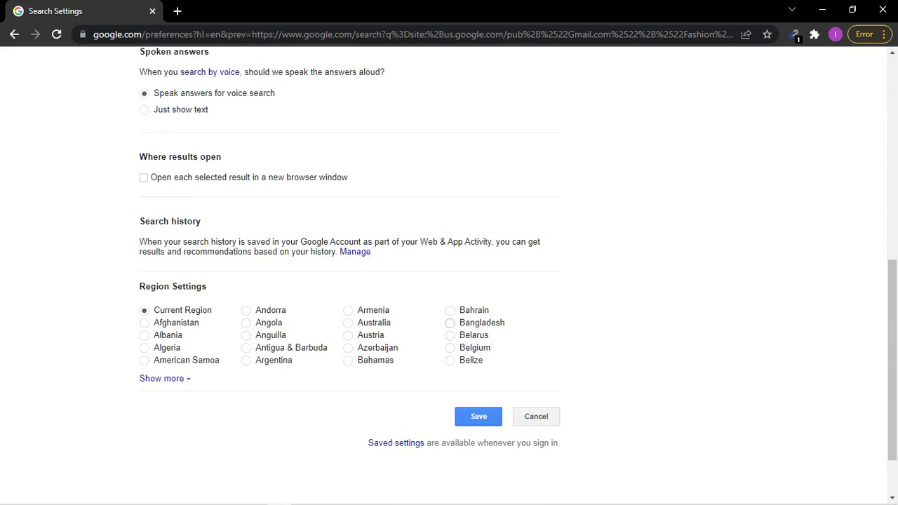
click(162, 378)
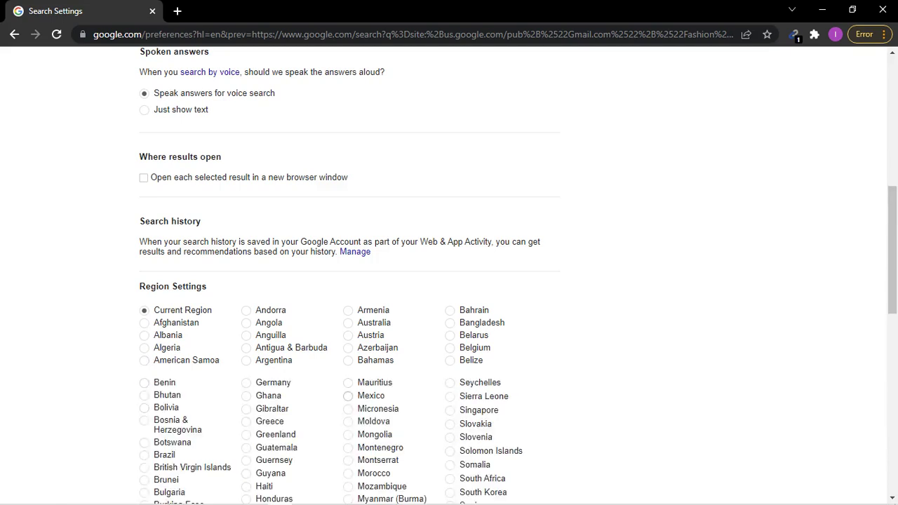
scroll(348, 316, down, 8)
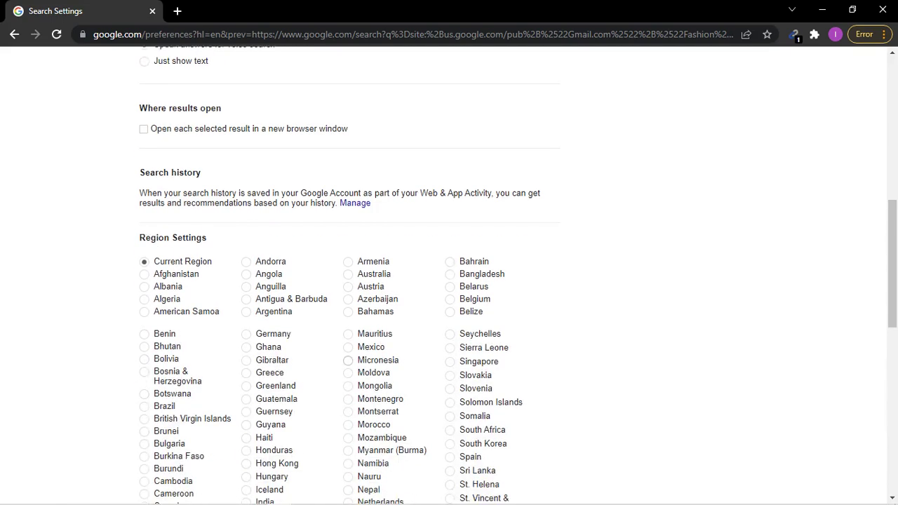
scroll(348, 233, down, 2)
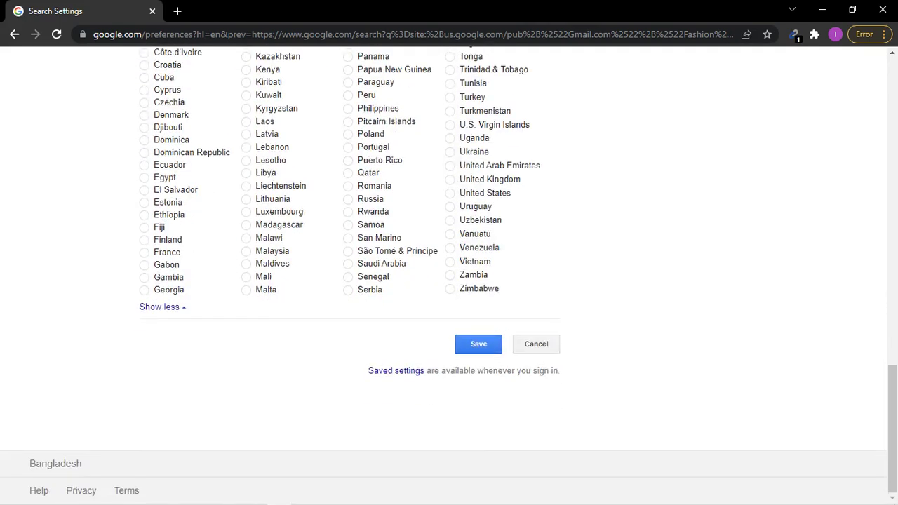
scroll(348, 212, up, 10)
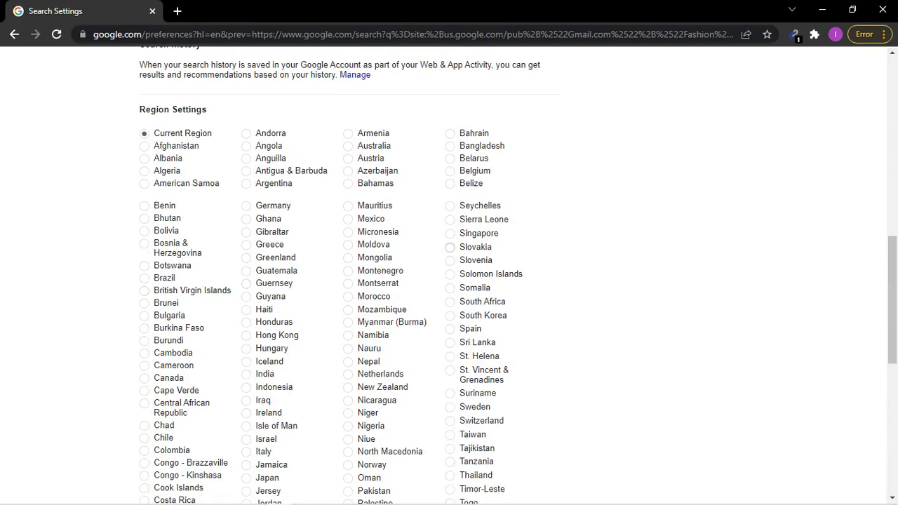
scroll(450, 343, down, 10)
click(479, 344)
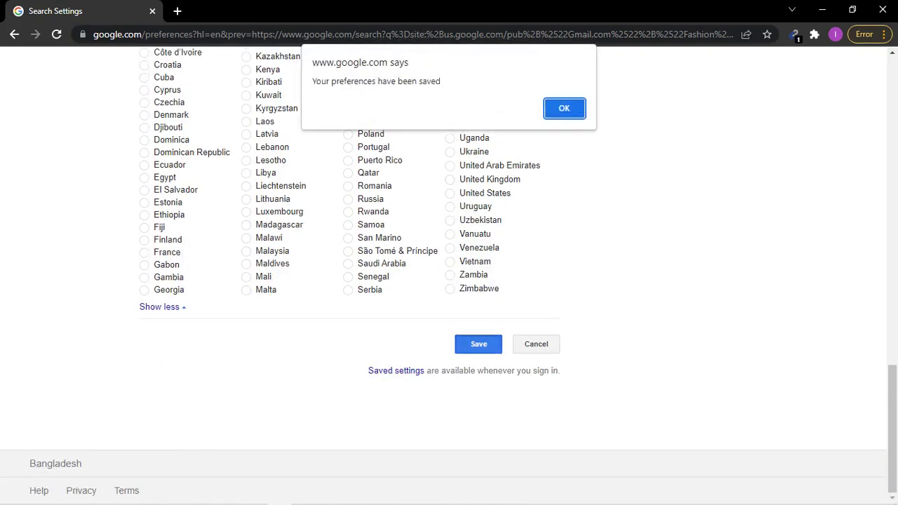
key(Return)
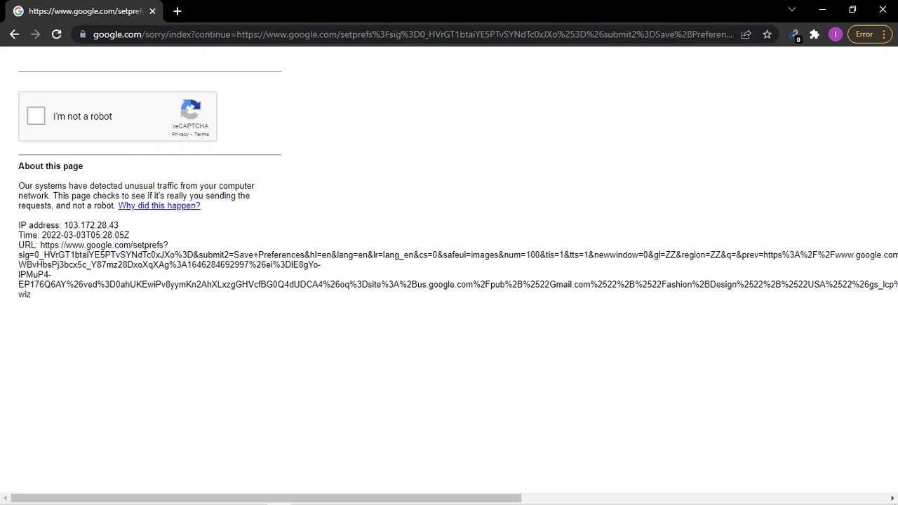
click(36, 116)
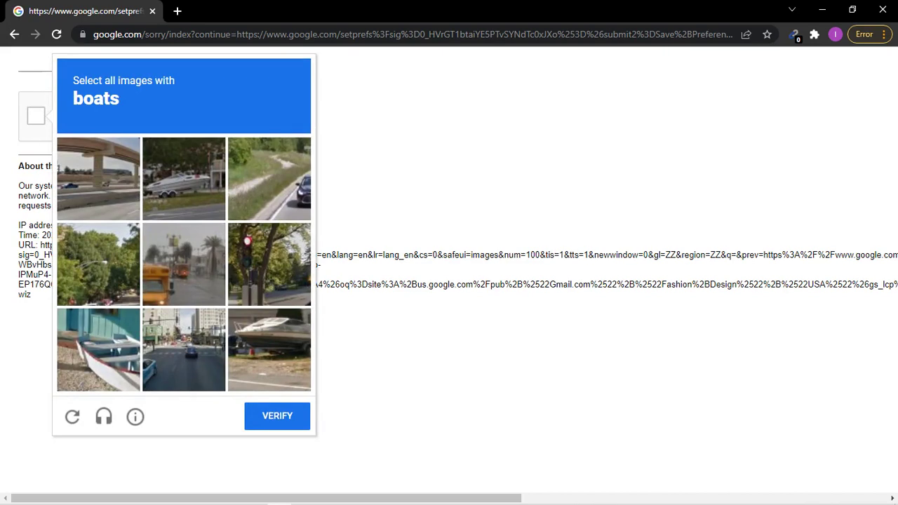
click(183, 179)
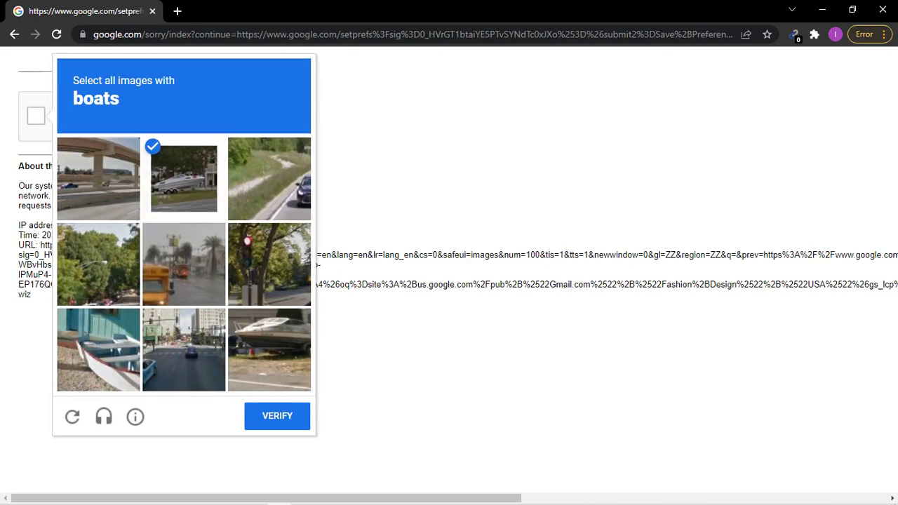
click(270, 349)
click(99, 349)
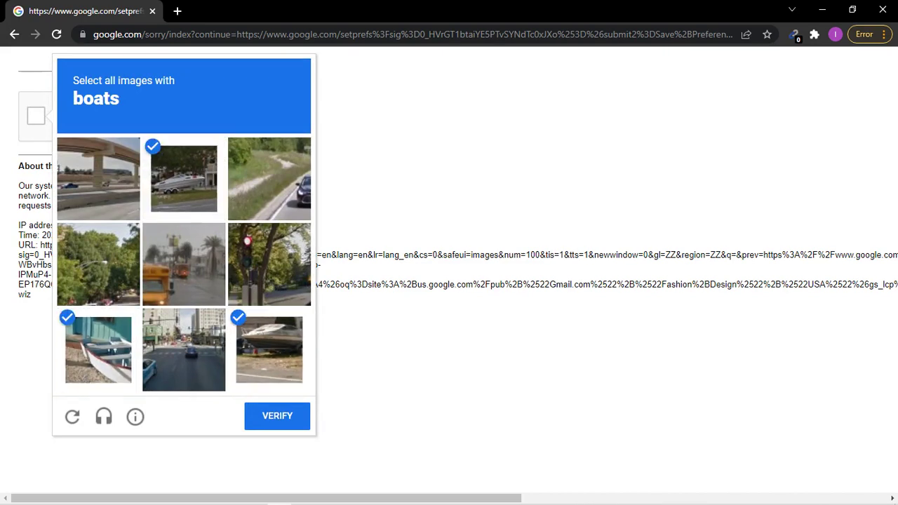
click(277, 415)
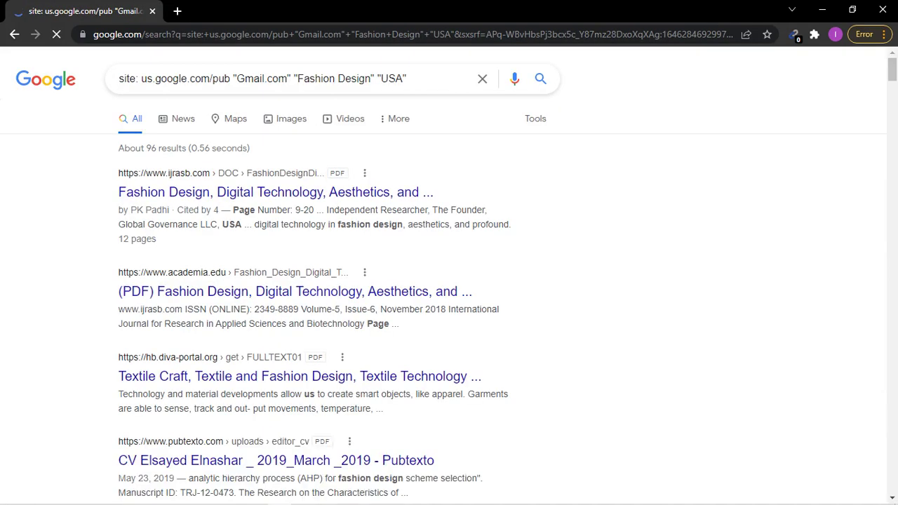
scroll(448, 280, down, 15)
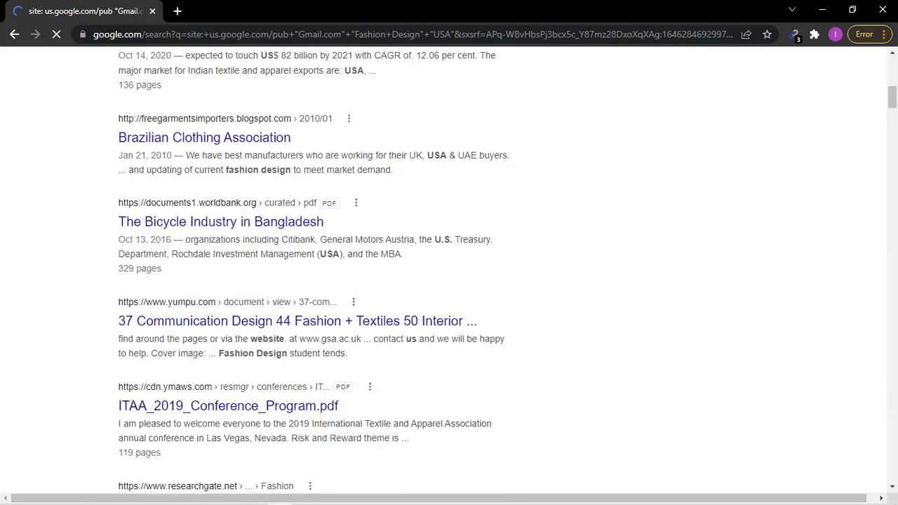
scroll(449, 281, down, 20)
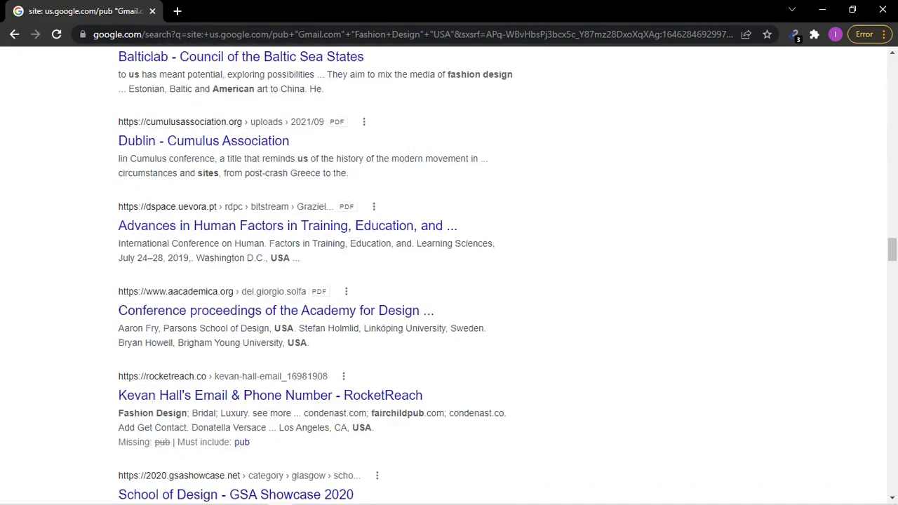
scroll(449, 281, down, 20)
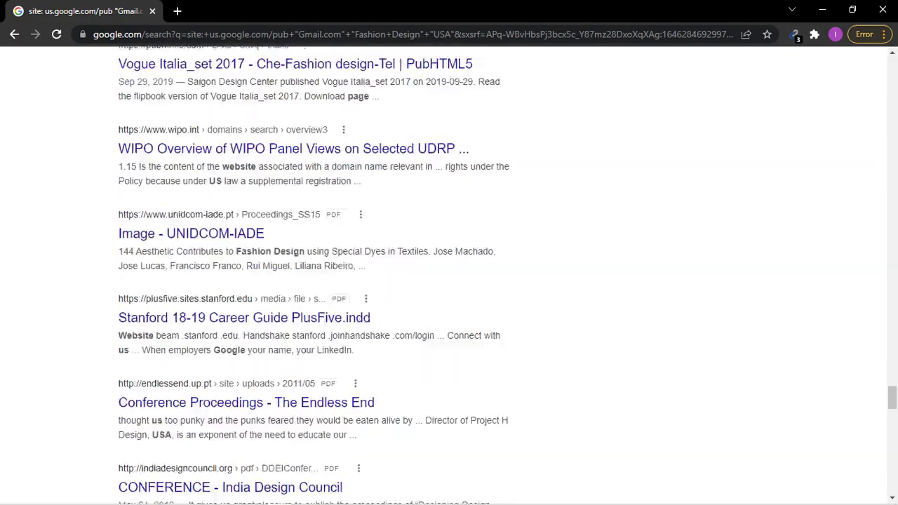
scroll(448, 281, down, 5)
scroll(449, 270, up, 20)
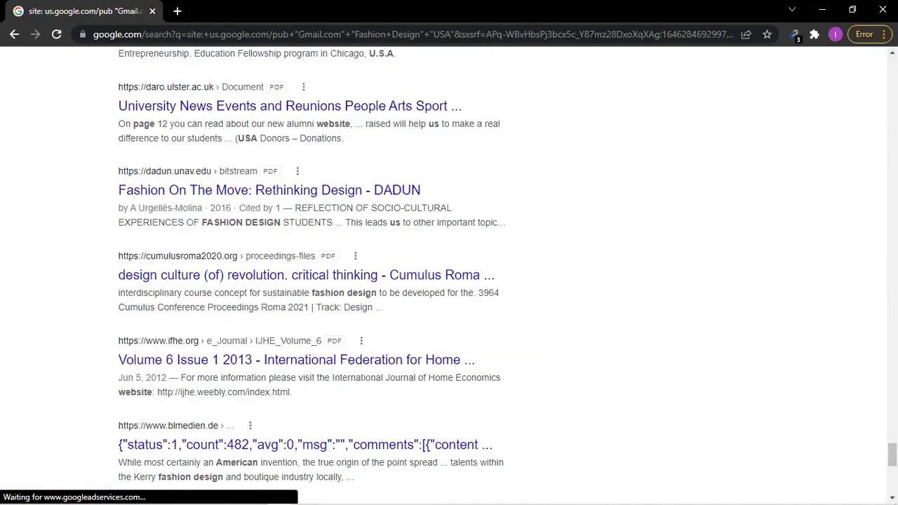
scroll(449, 270, up, 10)
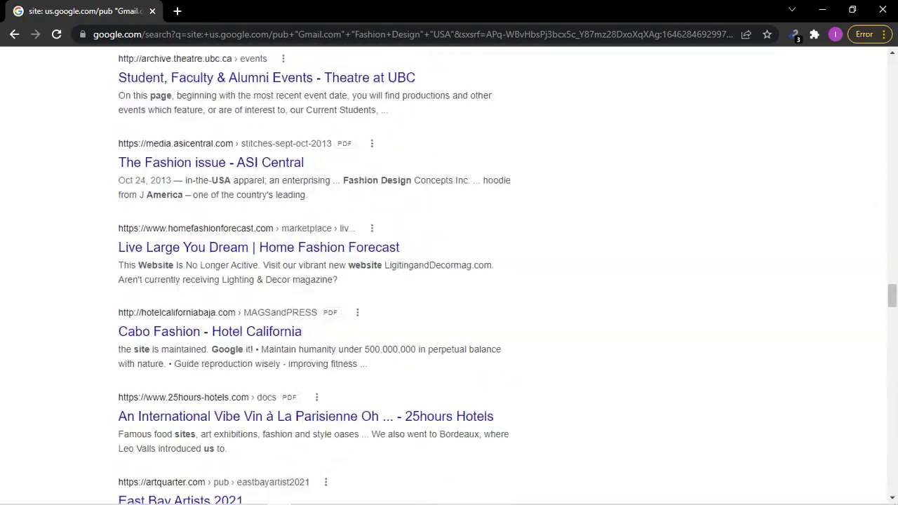
scroll(449, 270, down, 6)
scroll(449, 270, down, 15)
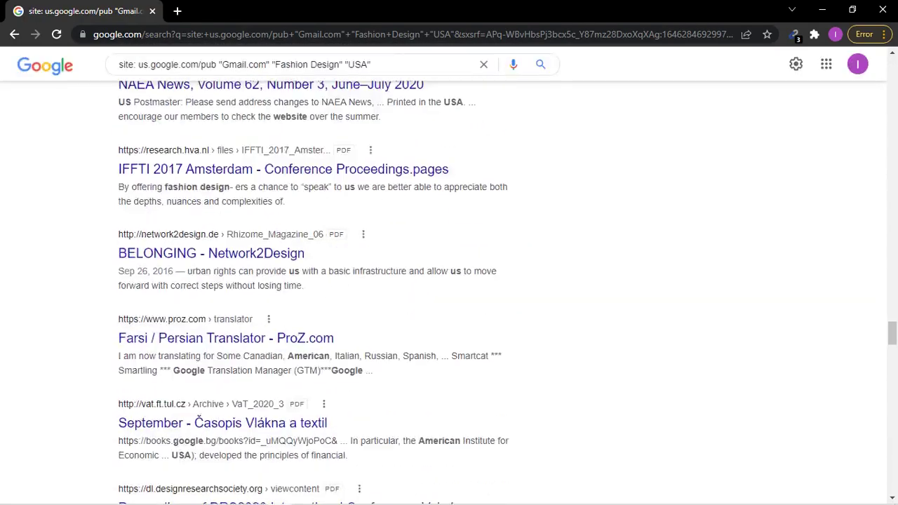
scroll(448, 270, up, 10)
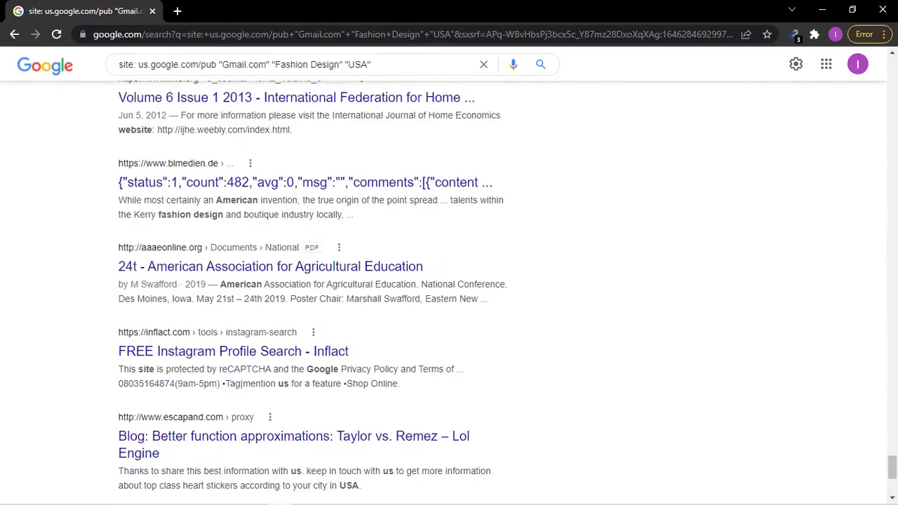
scroll(448, 270, up, 13)
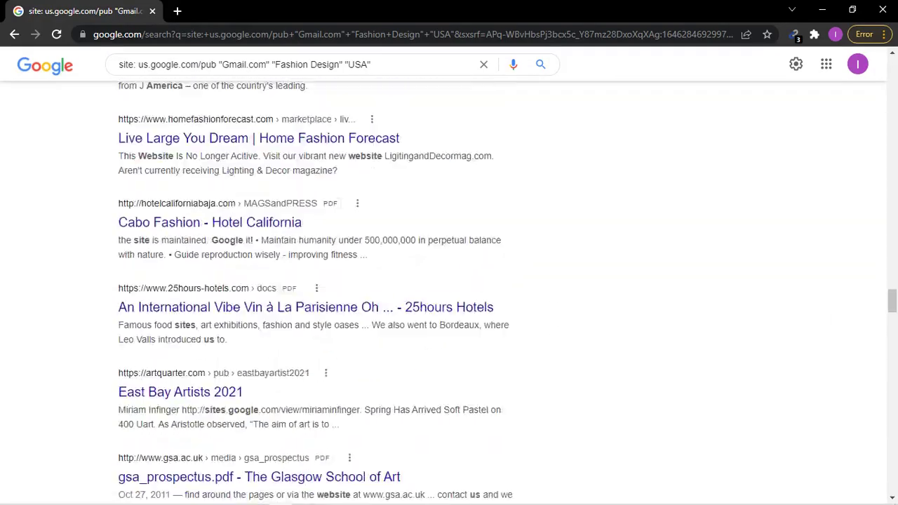
scroll(448, 270, up, 14)
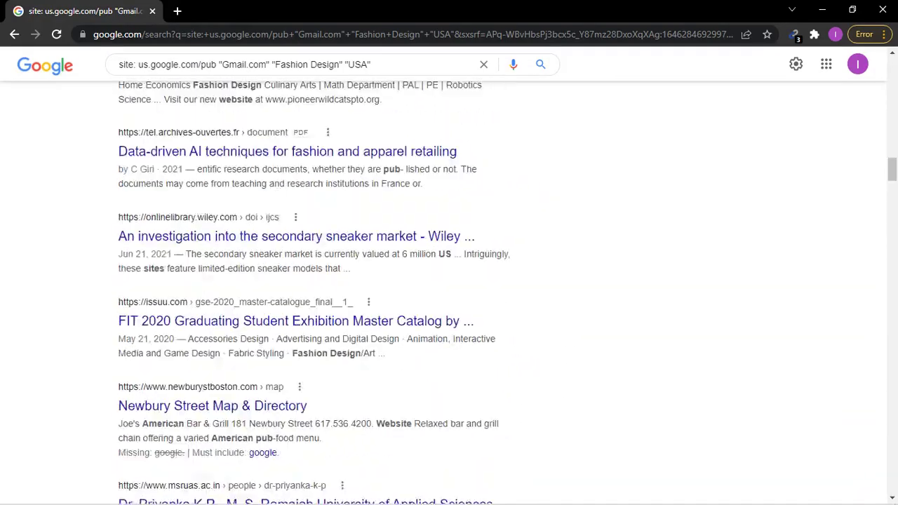
scroll(294, 273, up, 1)
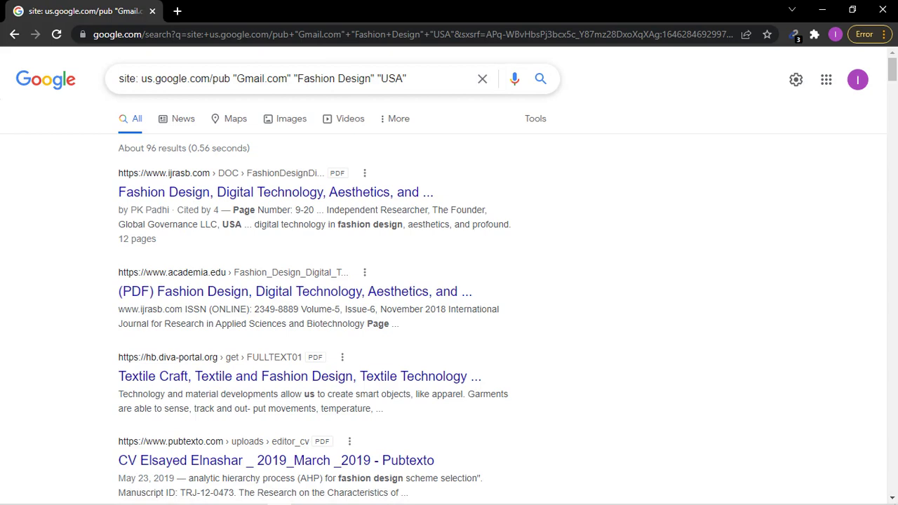
Change the query's domain from Gmail.com to hotmail.com and rerun the search.
click(237, 78)
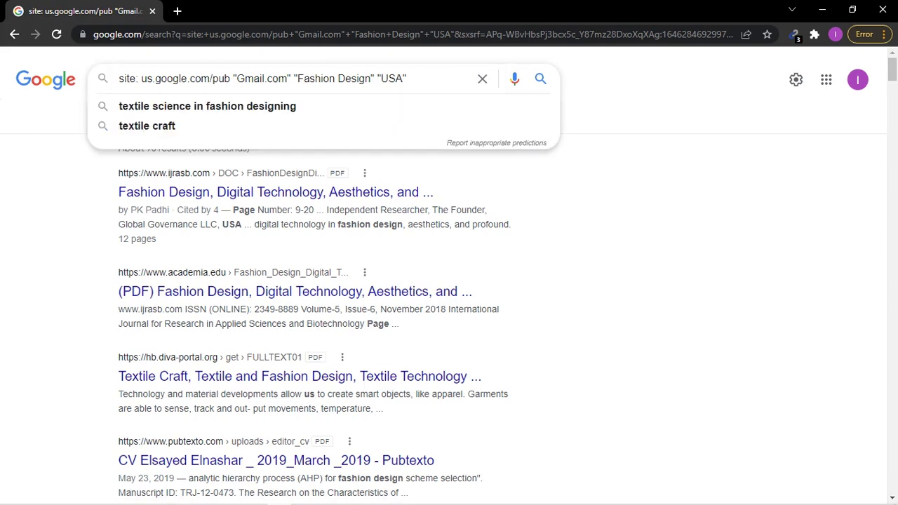
key(Right)
key(Right)
key(Right)
key(Right)
key(BackSpace)
key(BackSpace)
key(BackSpace)
key(BackSpace)
key(BackSpace)
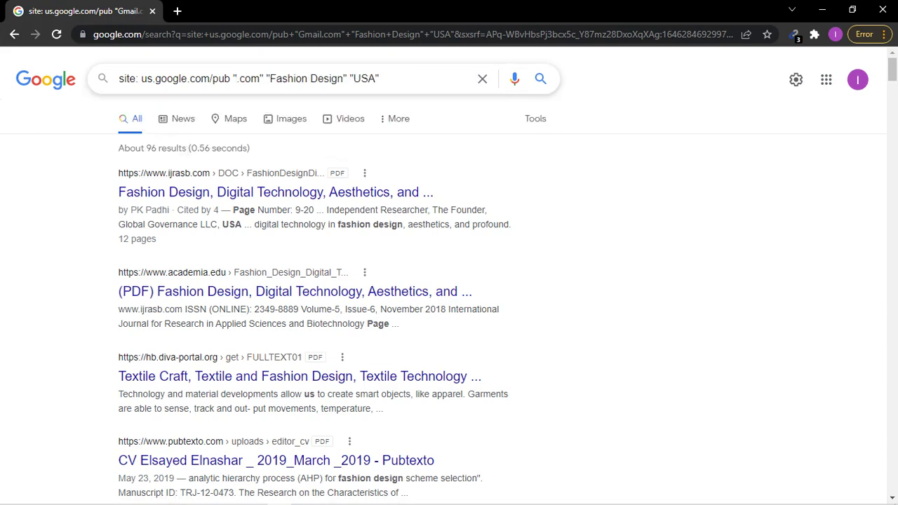
text(hotm)
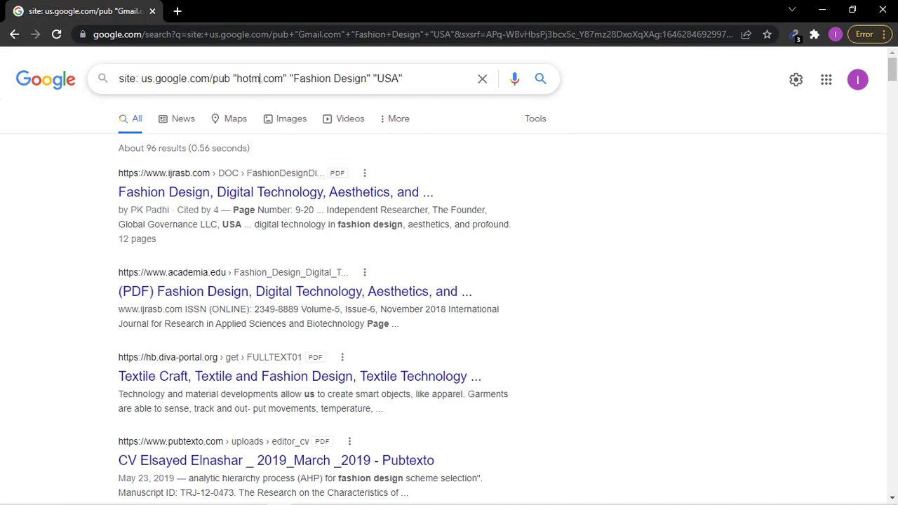
text(ail)
key(Return)
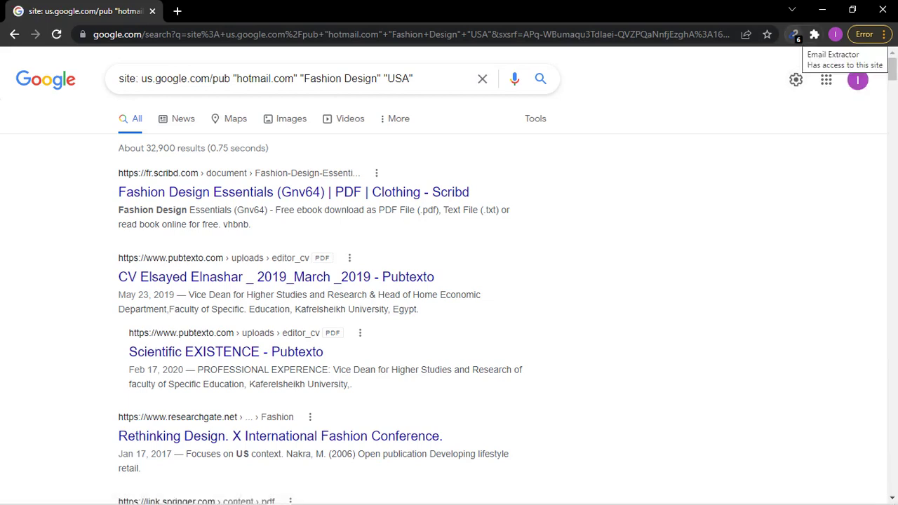
Review the 6 addresses Email Extractor found on the 32,900 hotmail.com results.
click(794, 35)
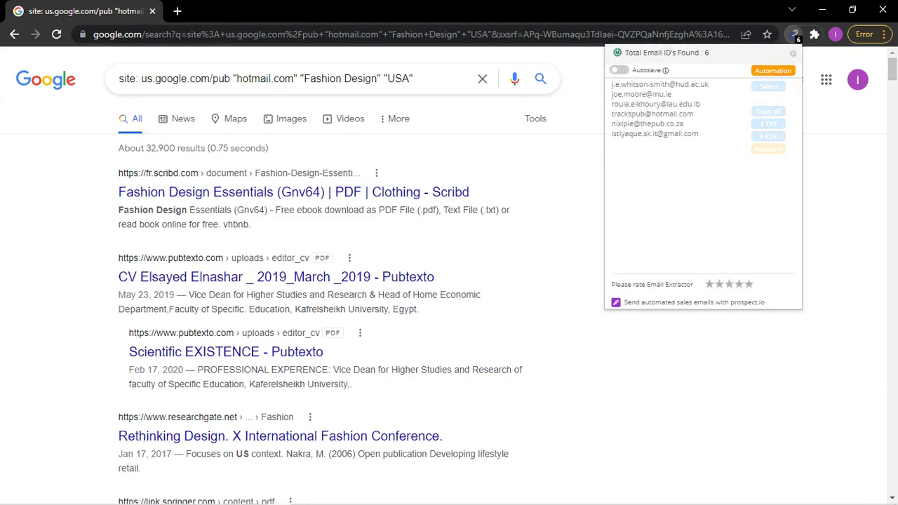
scroll(316, 281, down, 20)
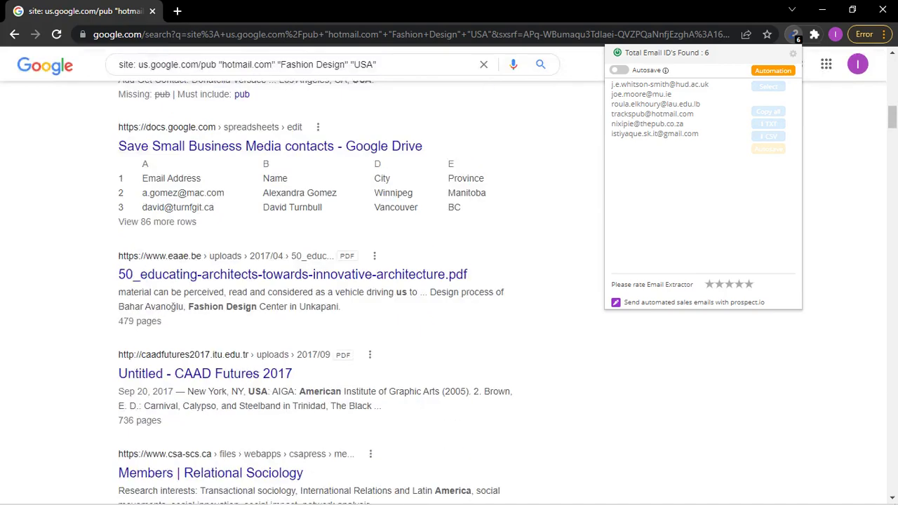
scroll(316, 281, up, 10)
scroll(316, 281, up, 5)
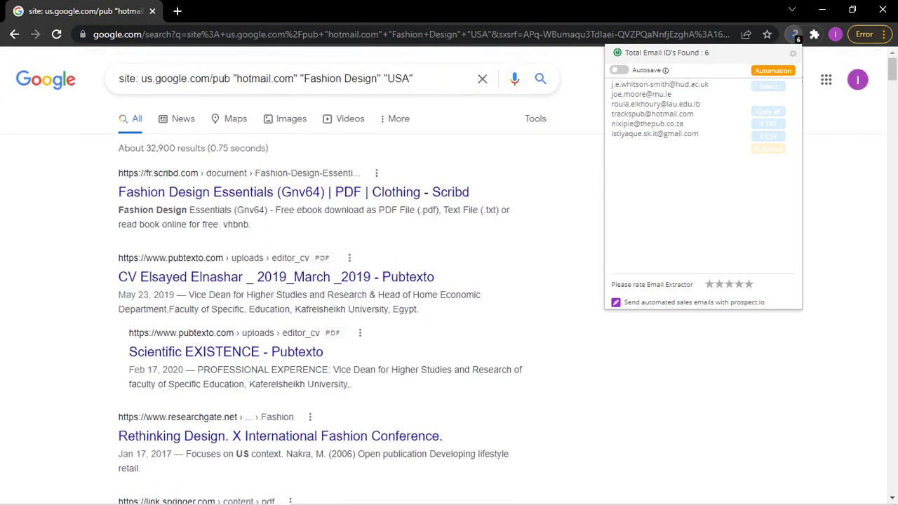
scroll(316, 281, down, 6)
key(Escape)
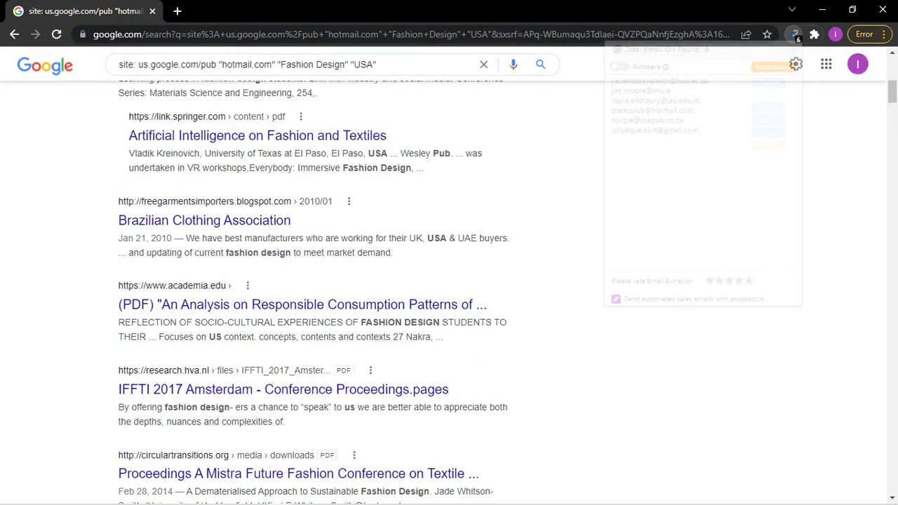
scroll(316, 281, up, 6)
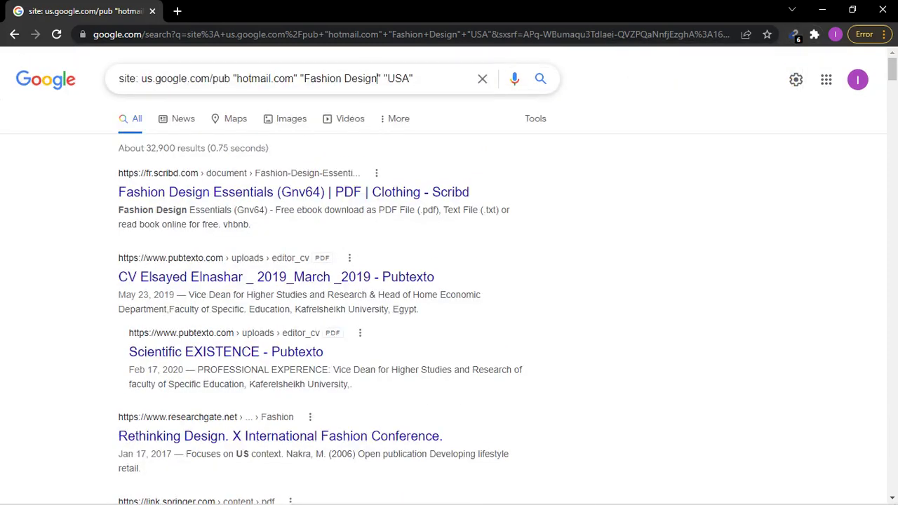
Rerun the search as Gmail.com "Fashion Designer" "USA".
mouse_move(379, 79)
mouse_down()
mouse_move(303, 79)
mouse_move(379, 78)
mouse_up()
text(er)
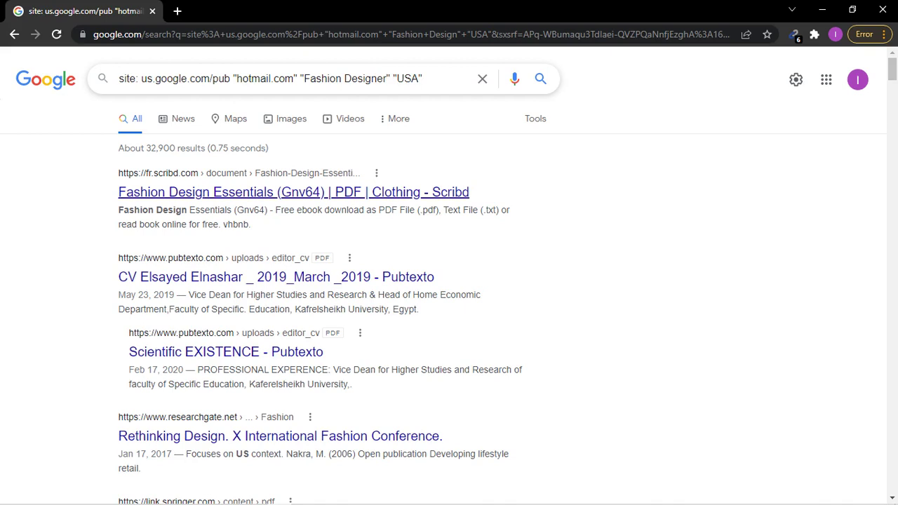
drag(271, 79, 237, 79)
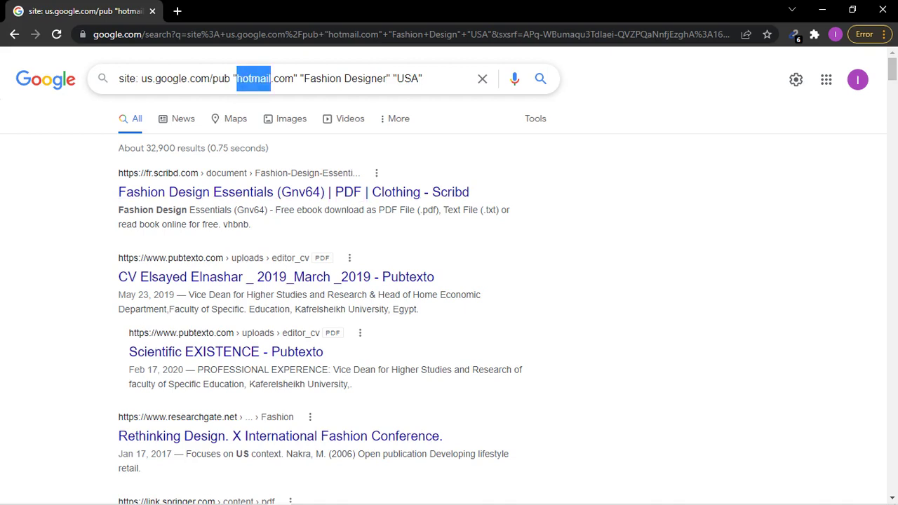
text(G)
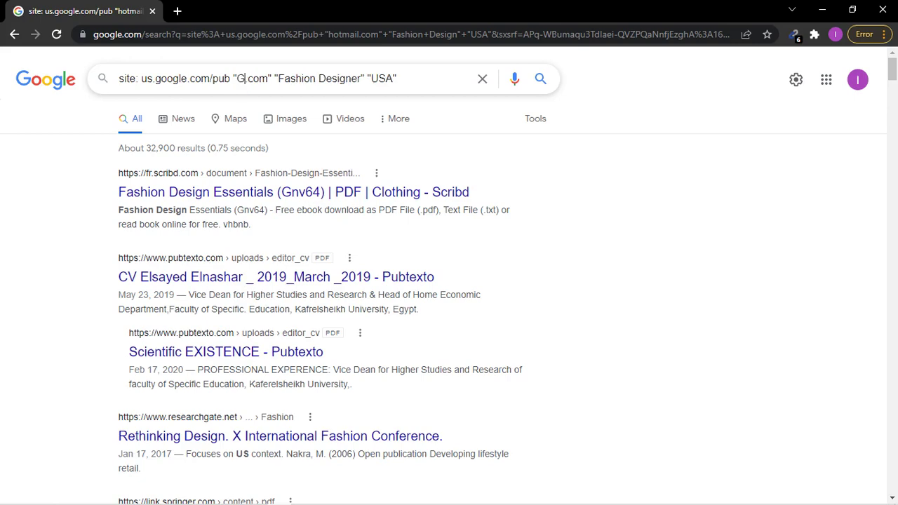
text(mail)
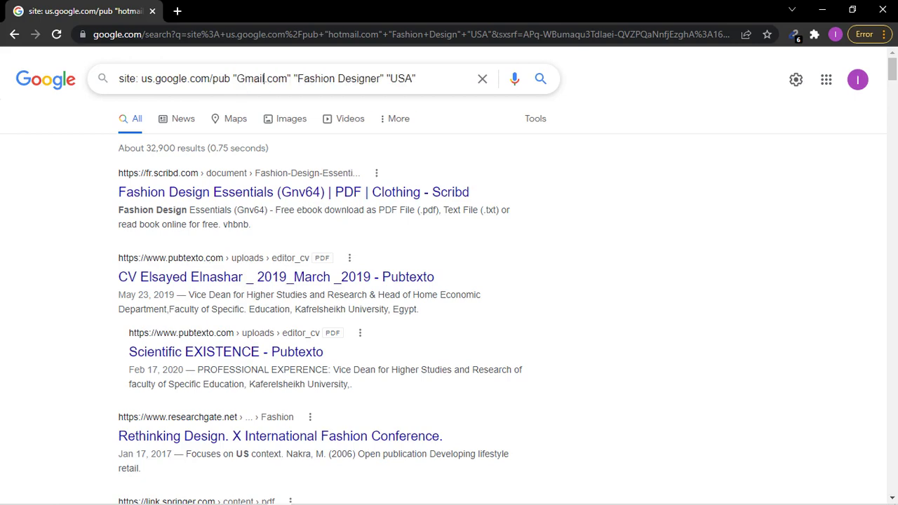
key(Return)
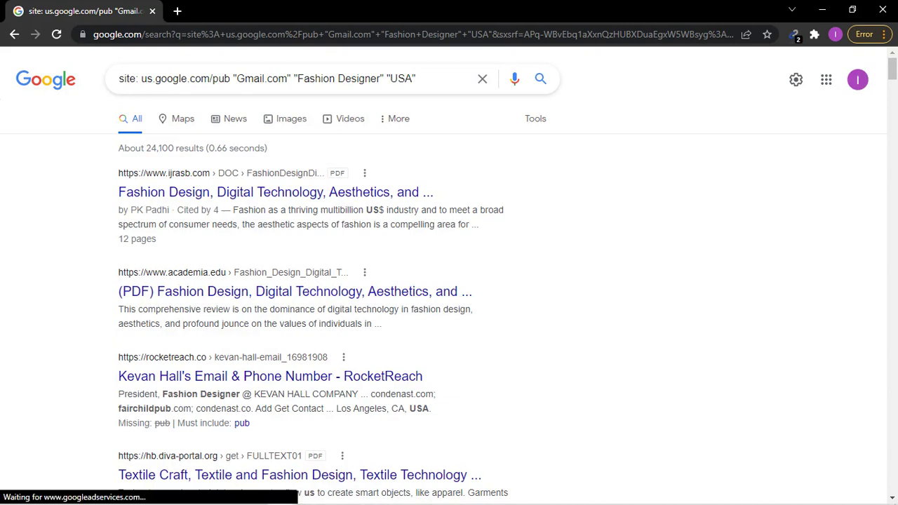
Check the 2 addresses Email Extractor found, then select the whole query for replacement.
click(794, 34)
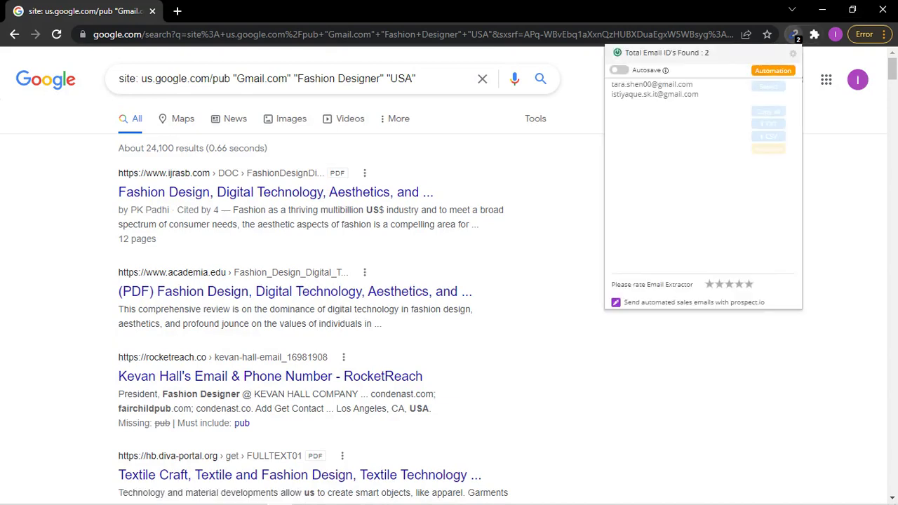
click(794, 34)
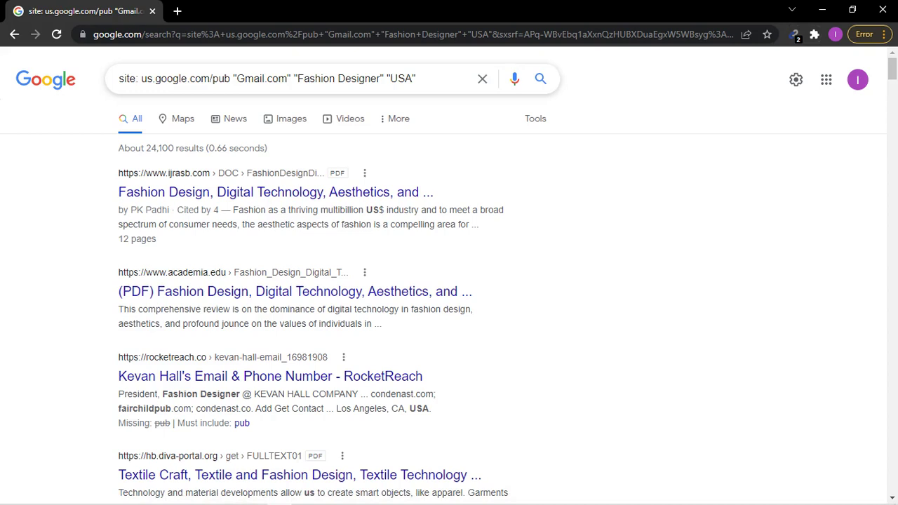
drag(416, 78, 119, 79)
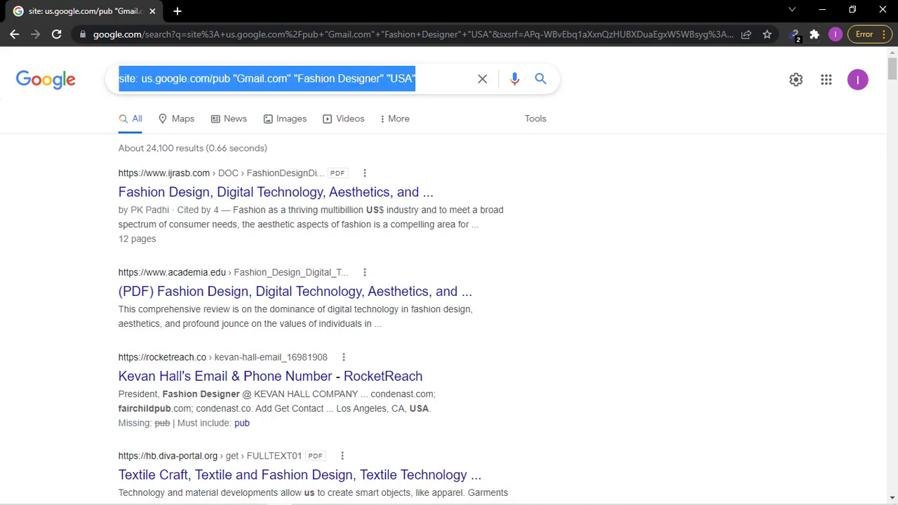
text(ceo)
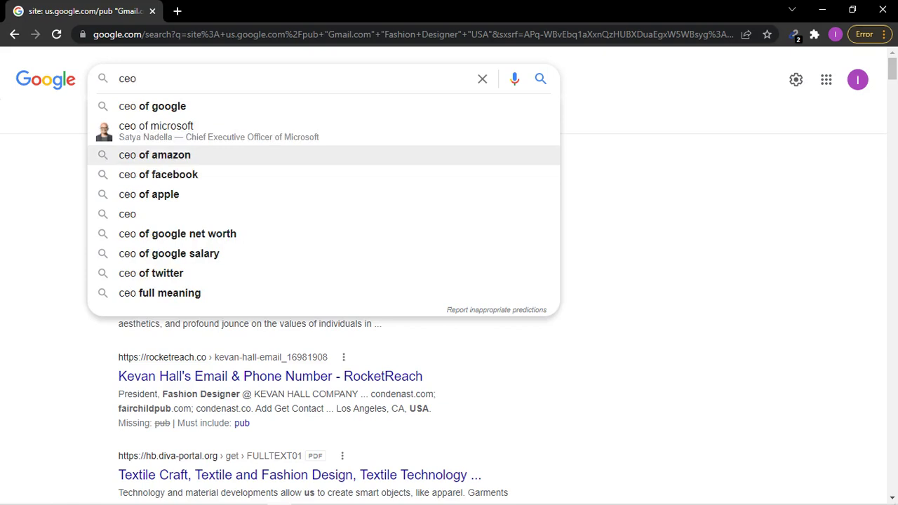
text(+)
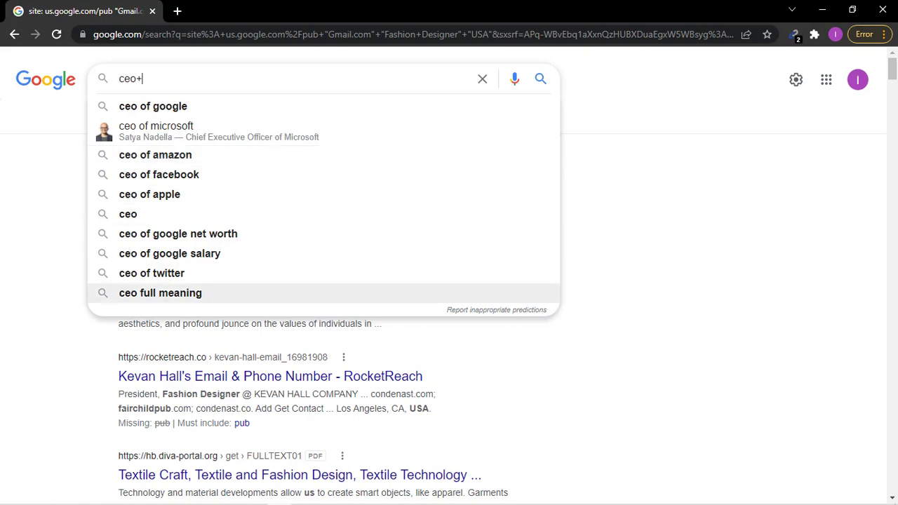
text(usa)
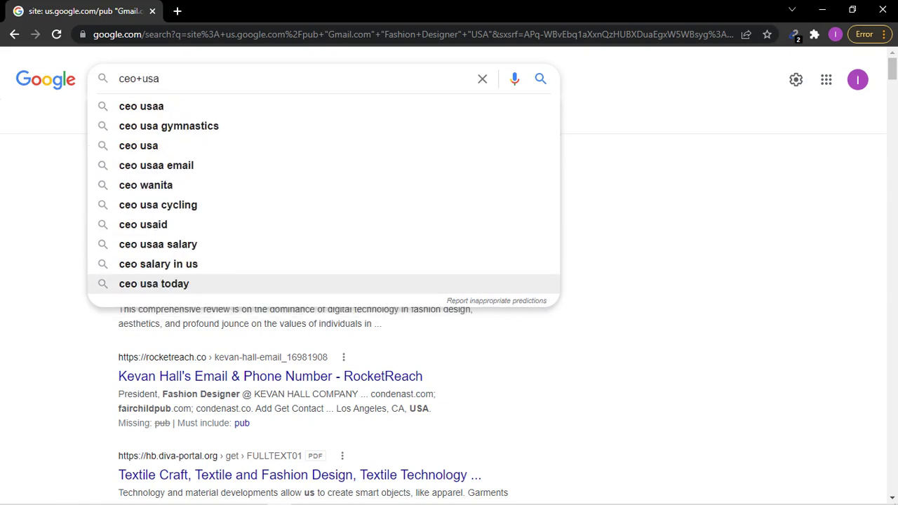
text(+)
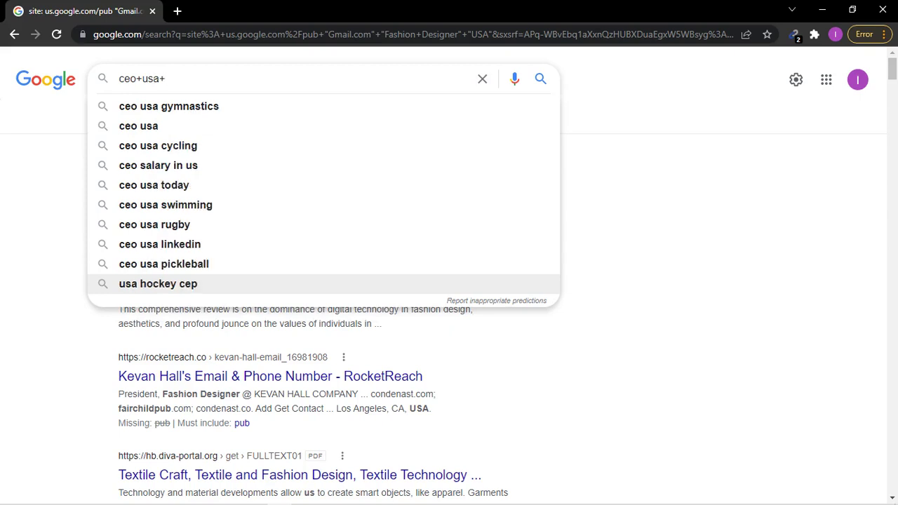
text(ema)
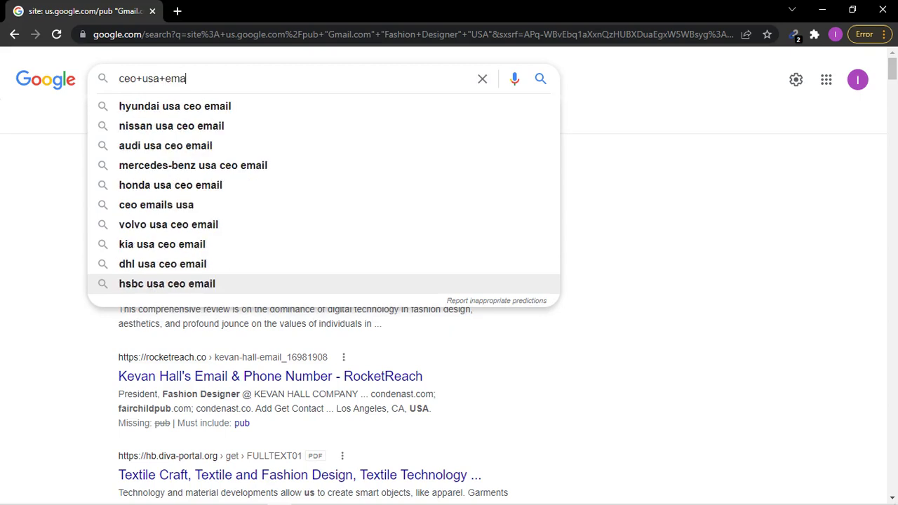
text(il)
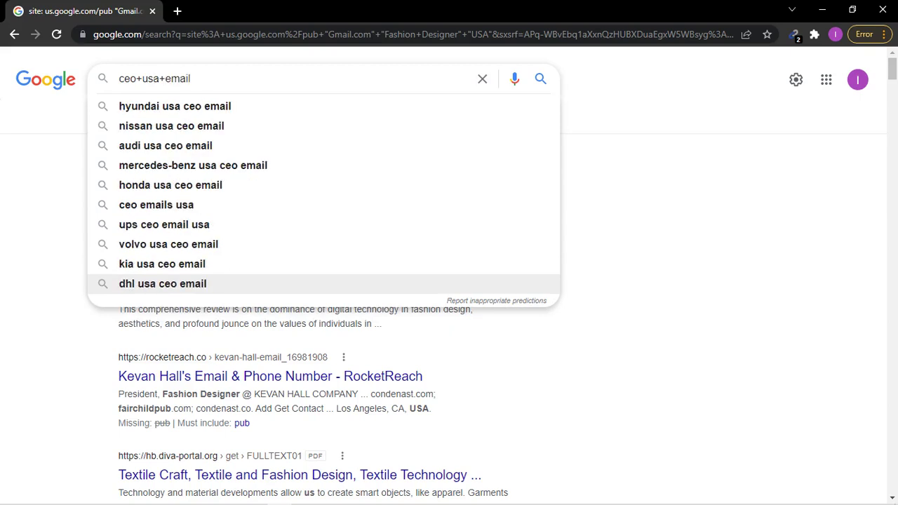
text(@)
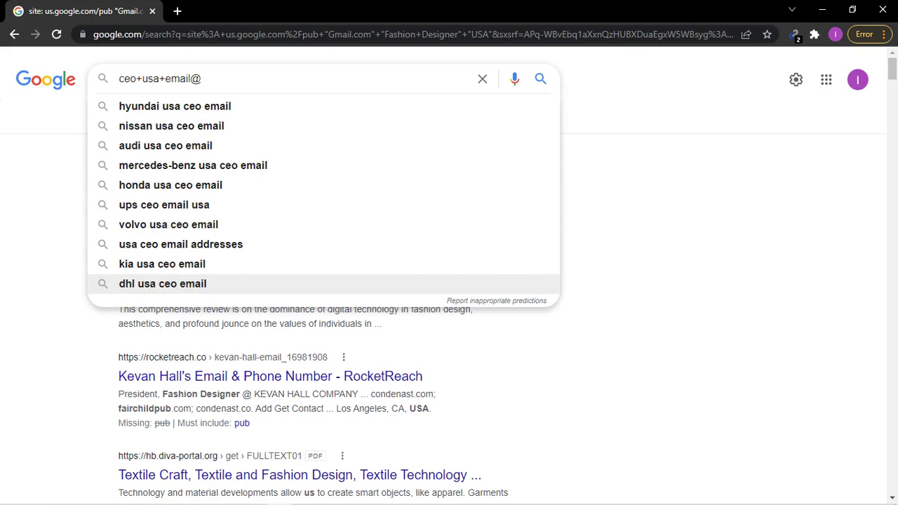
text(gmail.com)
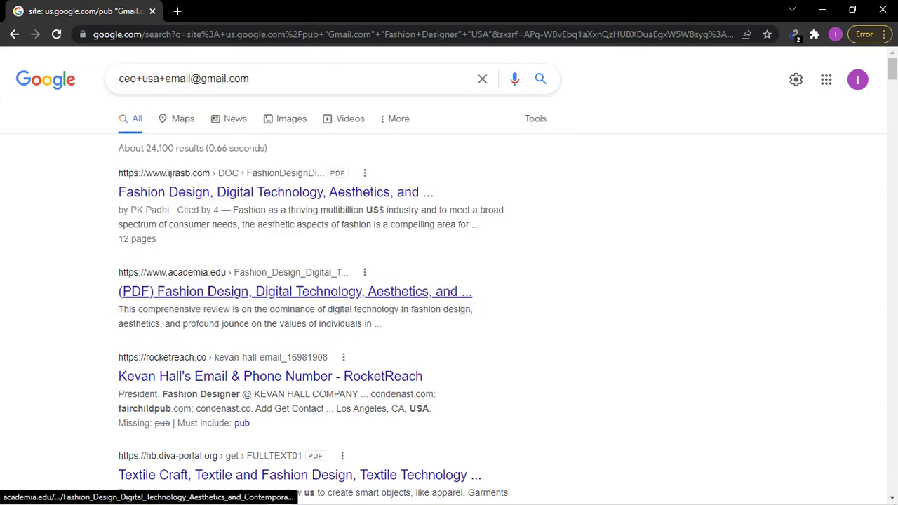
key(Return)
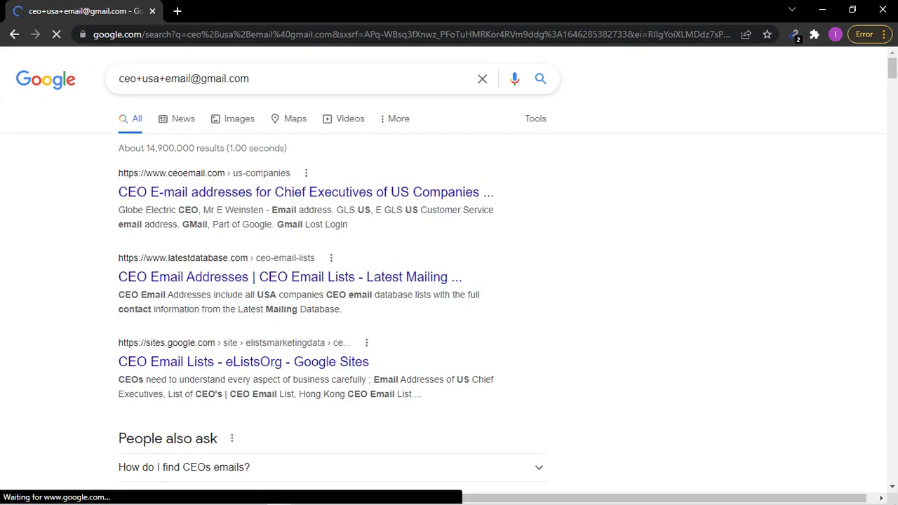
Scroll the 14,900,000 CEO email results and view Email Extractor's 44 found addresses.
scroll(449, 267, down, 7)
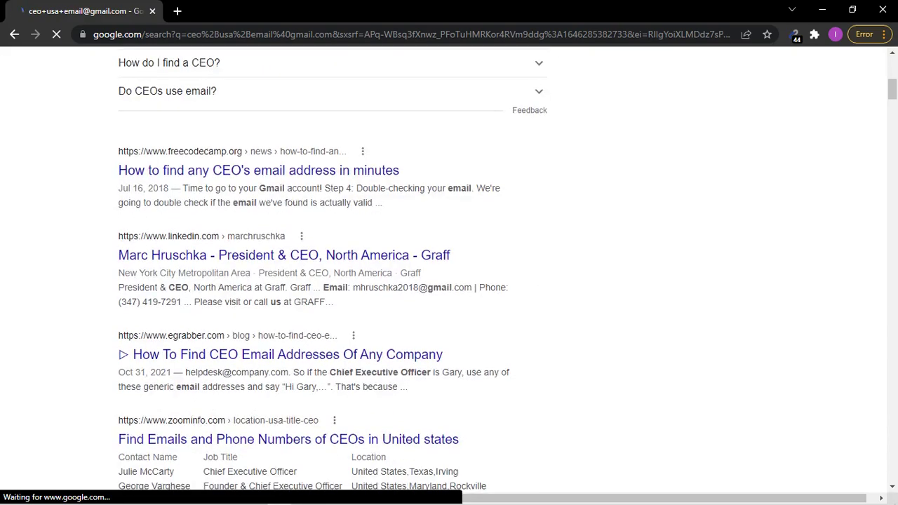
scroll(449, 281, down, 20)
scroll(448, 280, up, 6)
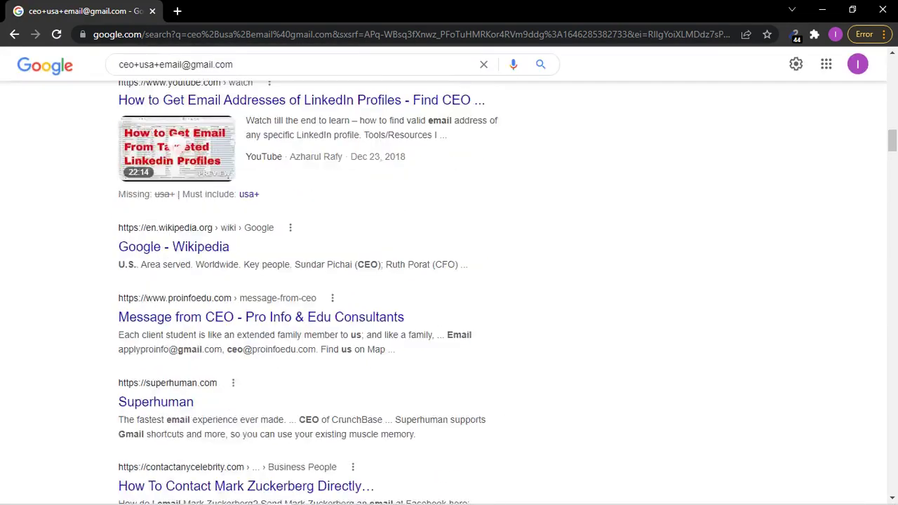
scroll(449, 281, up, 15)
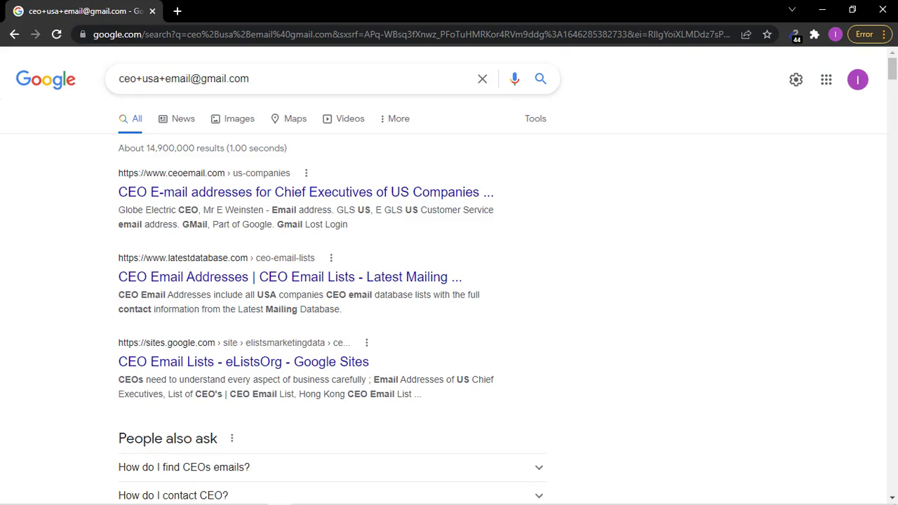
scroll(449, 281, down, 20)
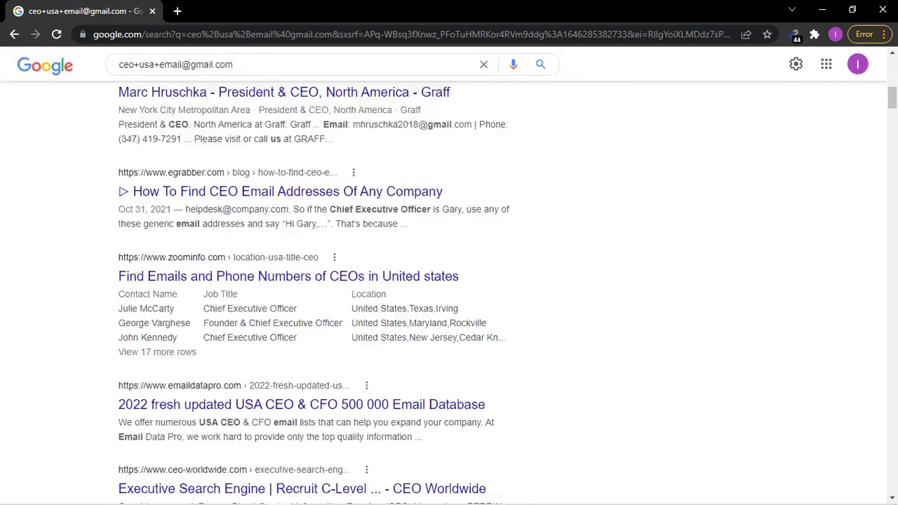
scroll(449, 280, up, 20)
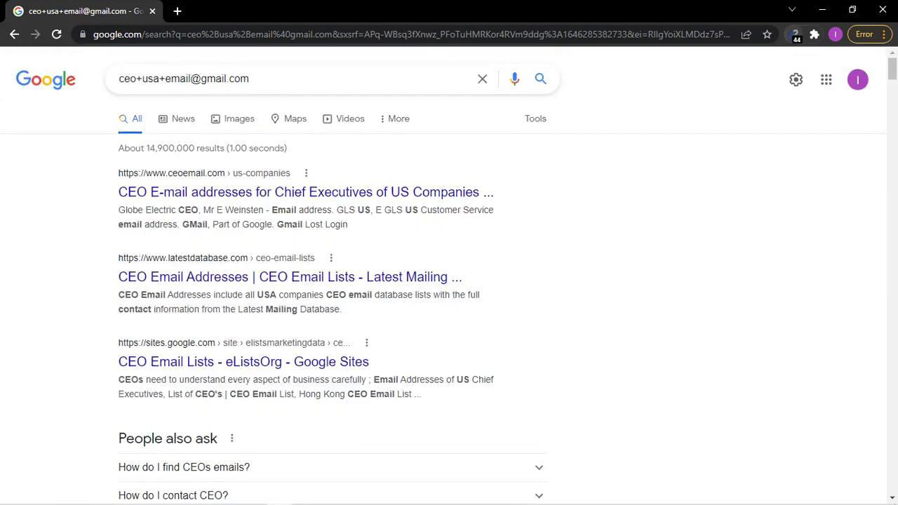
click(794, 35)
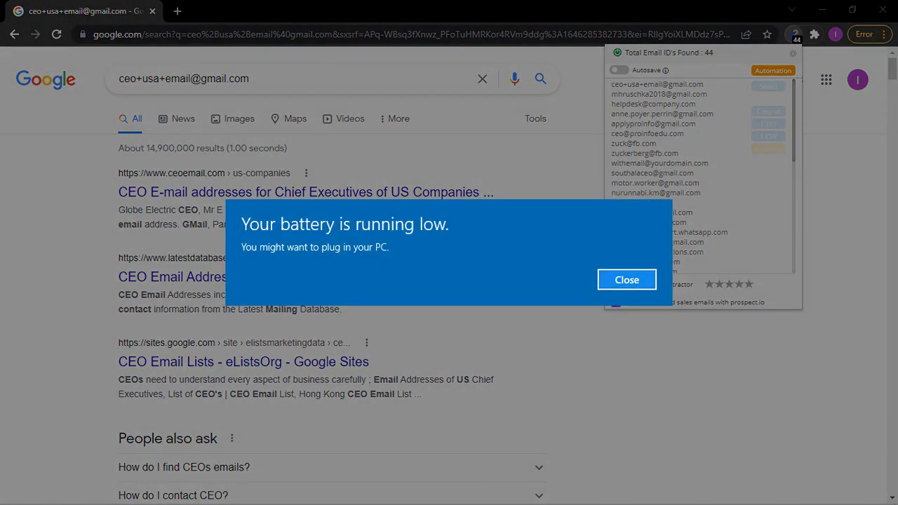
Dismiss the low-battery warning and reopen the Email Extractor address list.
click(627, 279)
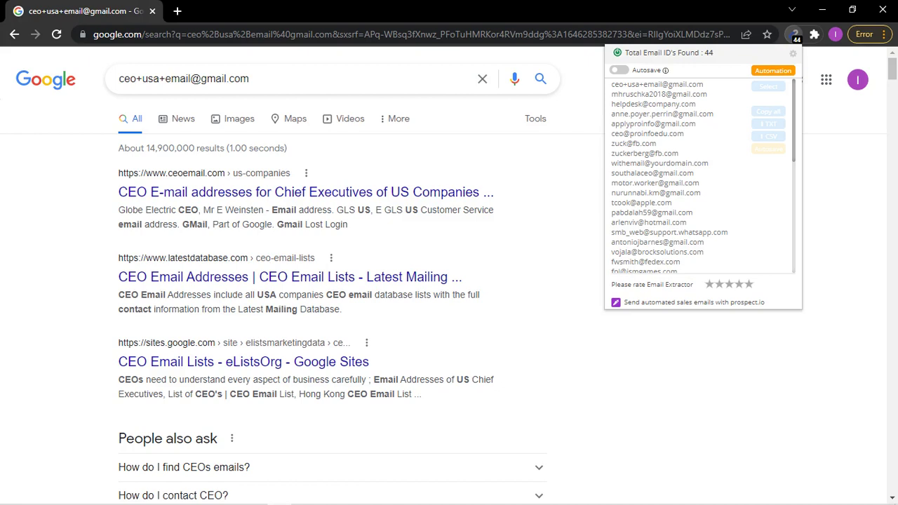
key(Escape)
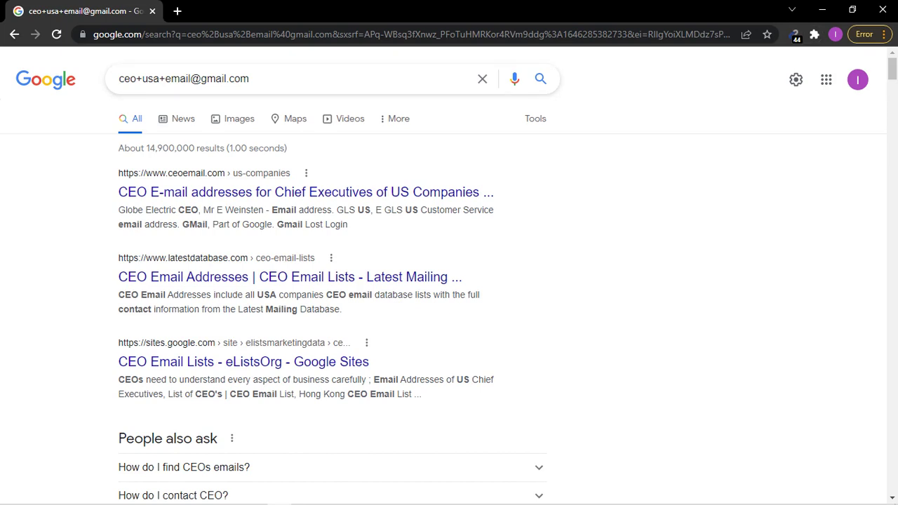
scroll(449, 281, down, 1)
scroll(449, 280, up, 1)
scroll(449, 280, down, 20)
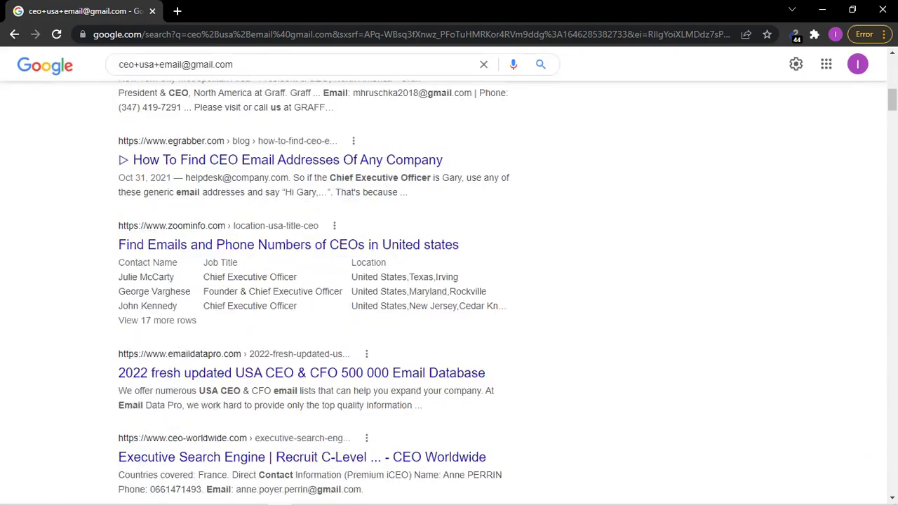
scroll(449, 281, up, 15)
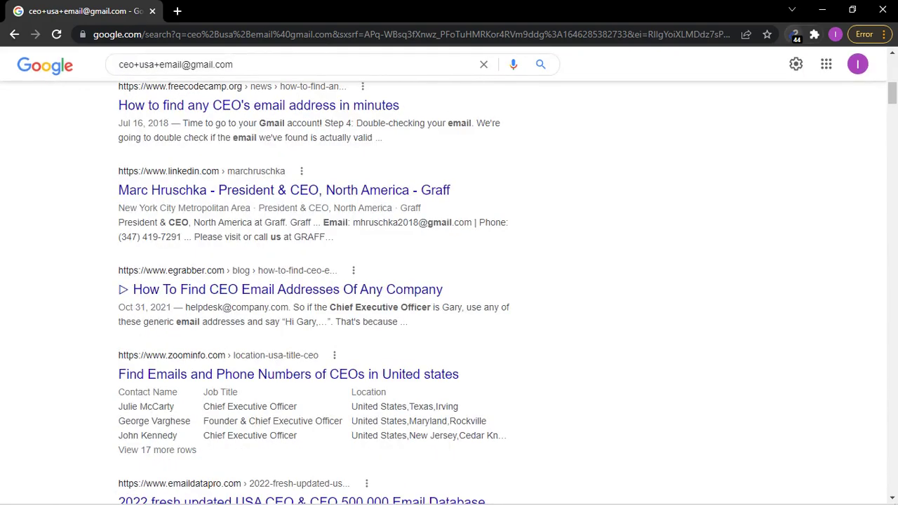
click(795, 34)
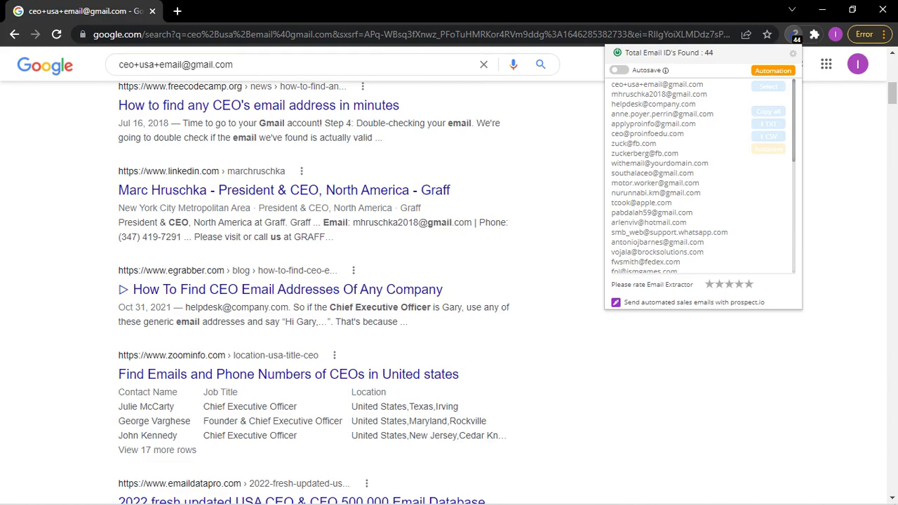
Copy the addresses from mid-list through the last one, then minimize Chrome.
scroll(698, 175, down, 5)
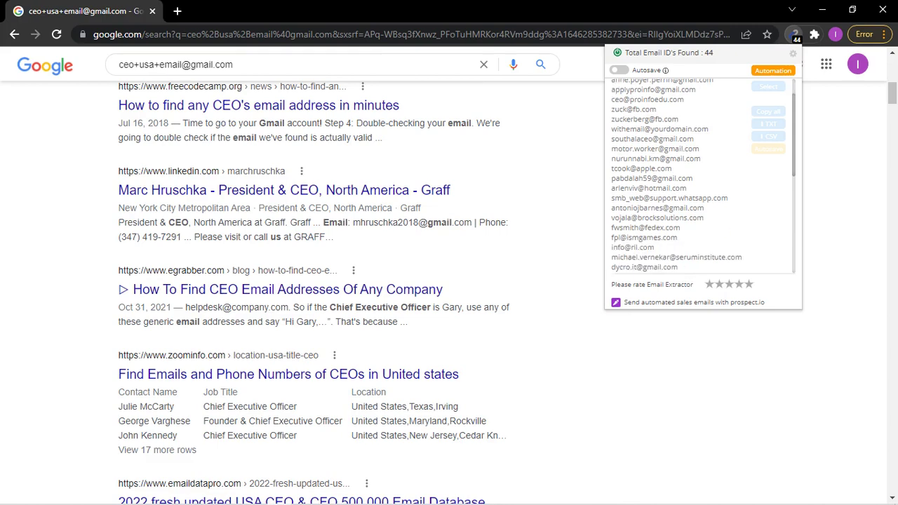
scroll(697, 175, up, 5)
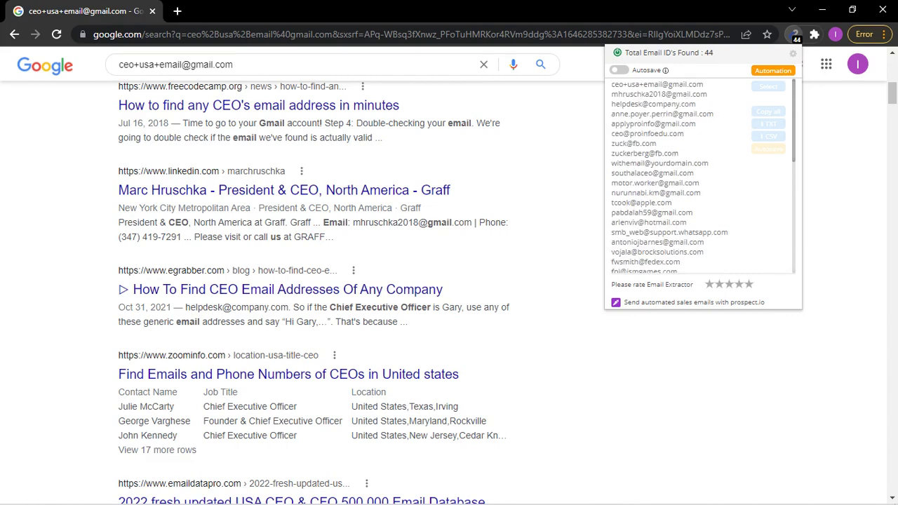
scroll(698, 176, down, 5)
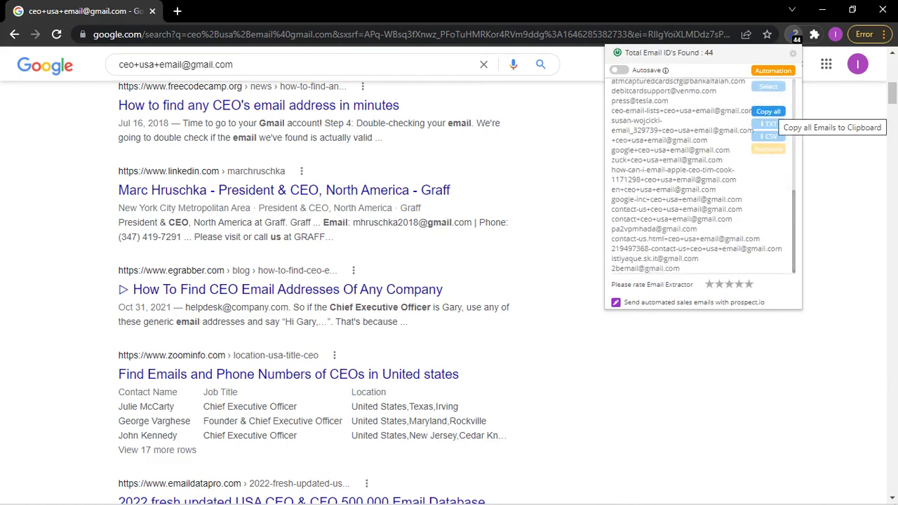
drag(615, 131, 701, 249)
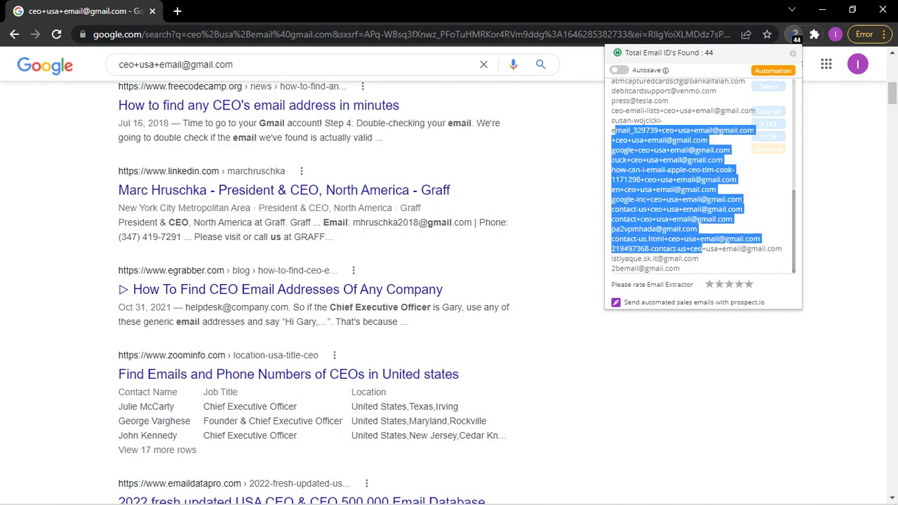
scroll(701, 176, up, 5)
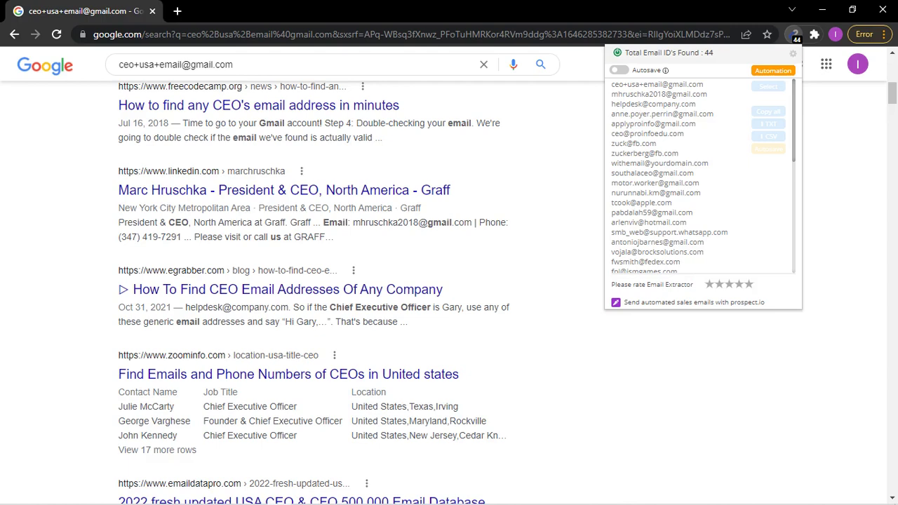
drag(610, 149, 681, 274)
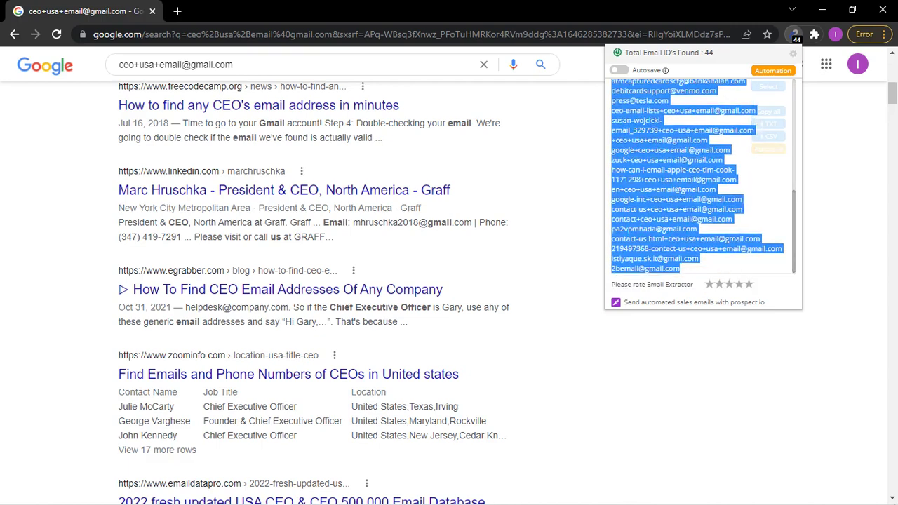
right_click(674, 207)
click(617, 214)
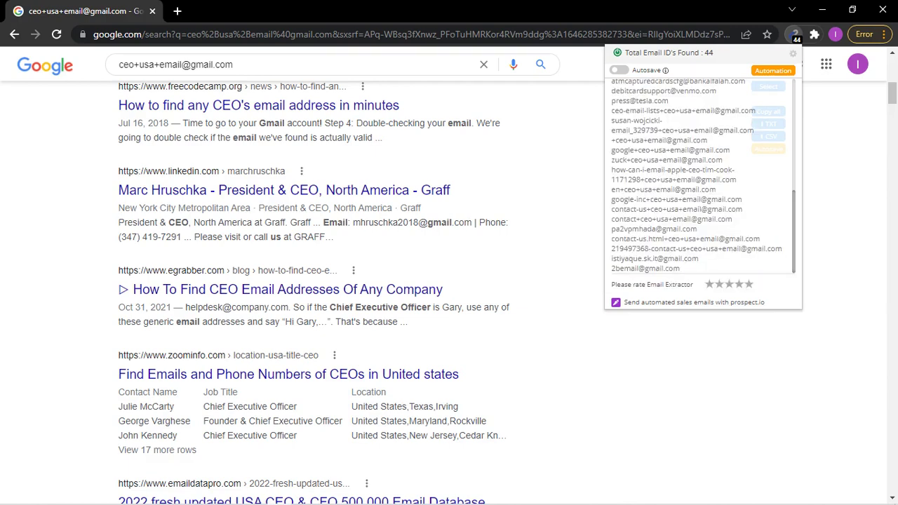
click(821, 10)
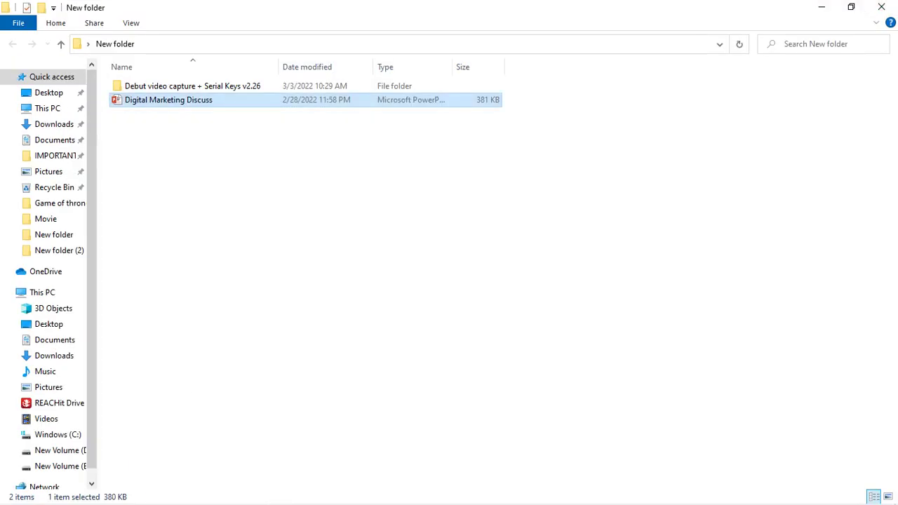
Create 'New Microsoft Excel Worksheet' in New folder with its default name and open it in Excel.
click(268, 223)
right_click(268, 223)
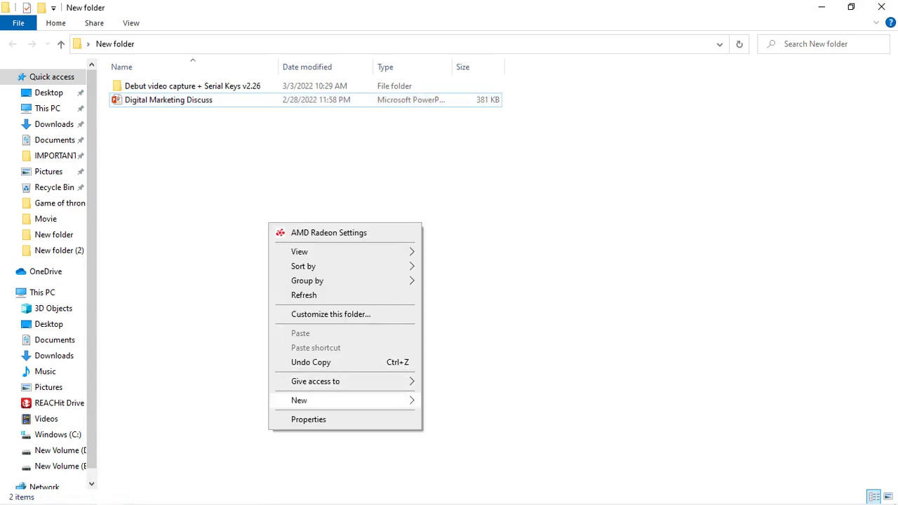
mouse_move(337, 400)
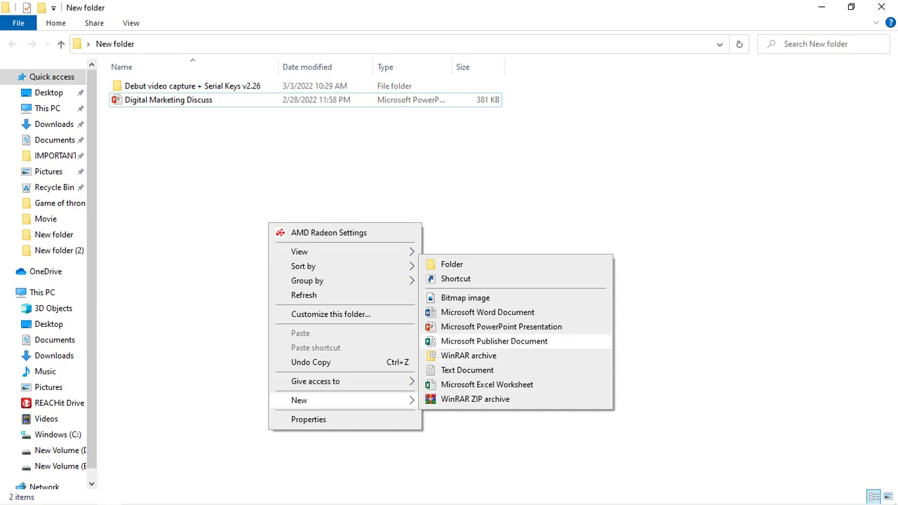
click(487, 384)
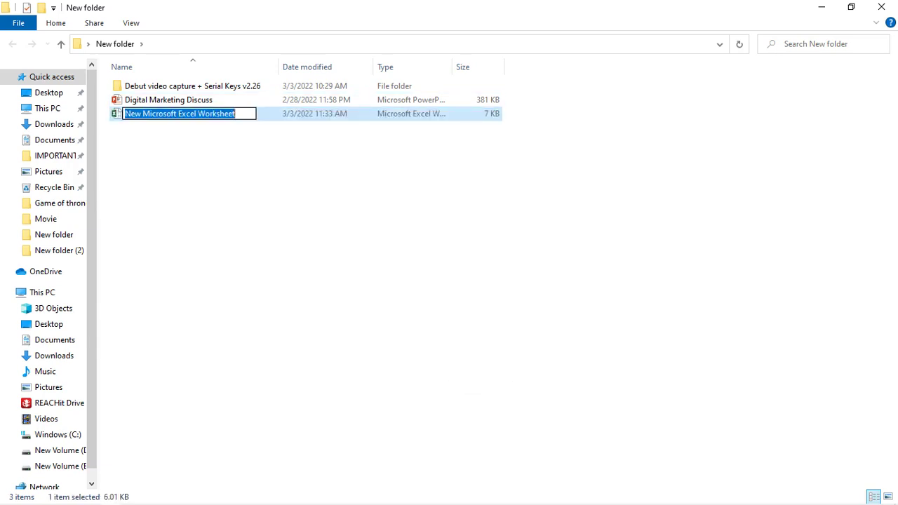
key(Return)
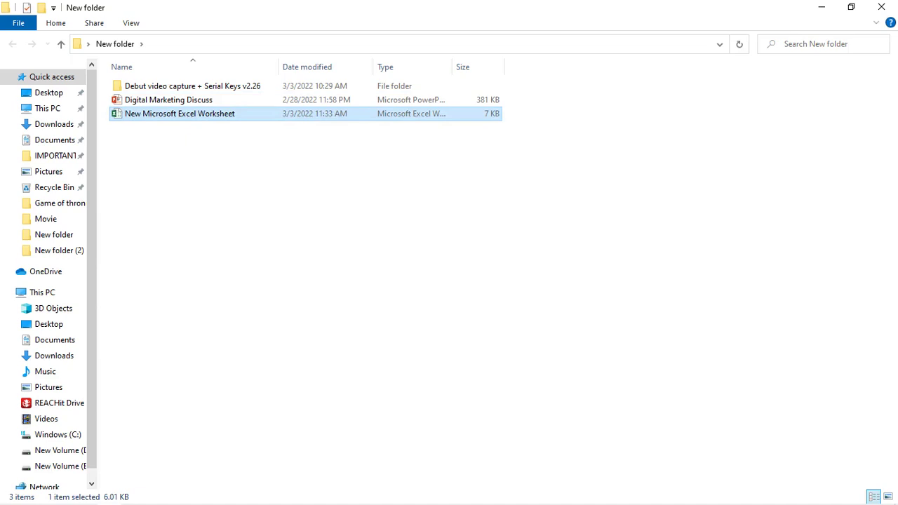
key(Return)
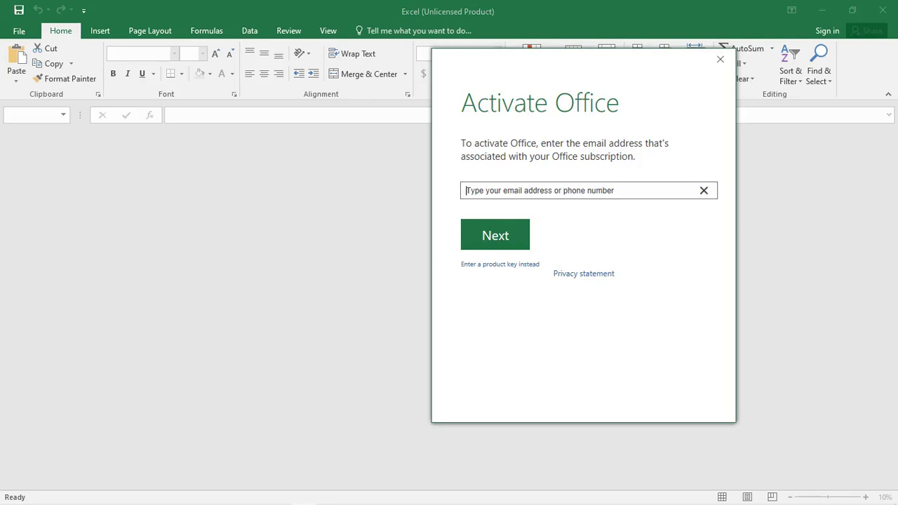
Dismiss the Office activation prompt and close the empty Excel worksheet.
click(719, 59)
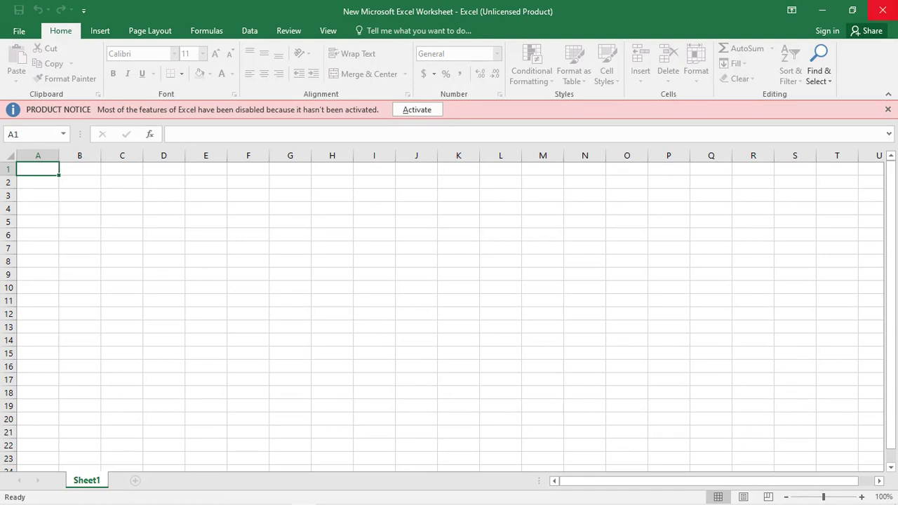
click(882, 10)
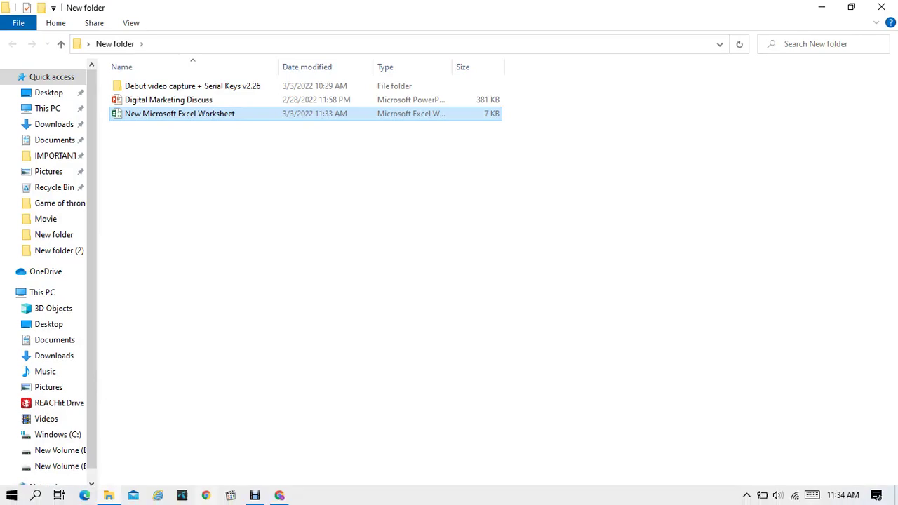
Back in Chrome, open Google Drive from the Google apps grid in a new tab.
key(alt+Tab)
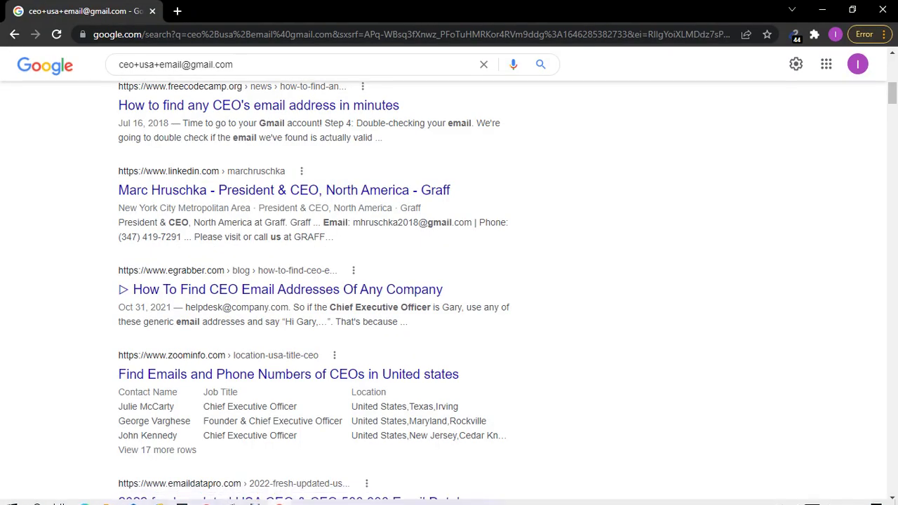
key(ctrl+t)
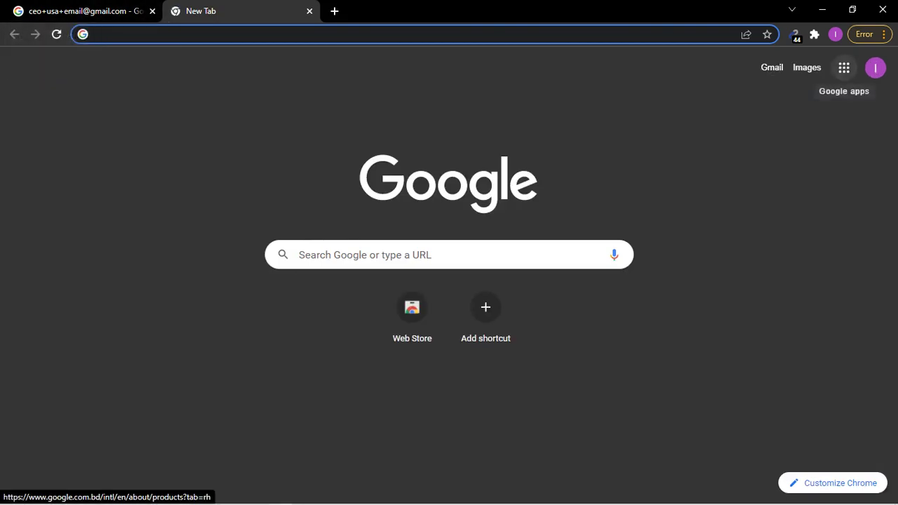
click(843, 68)
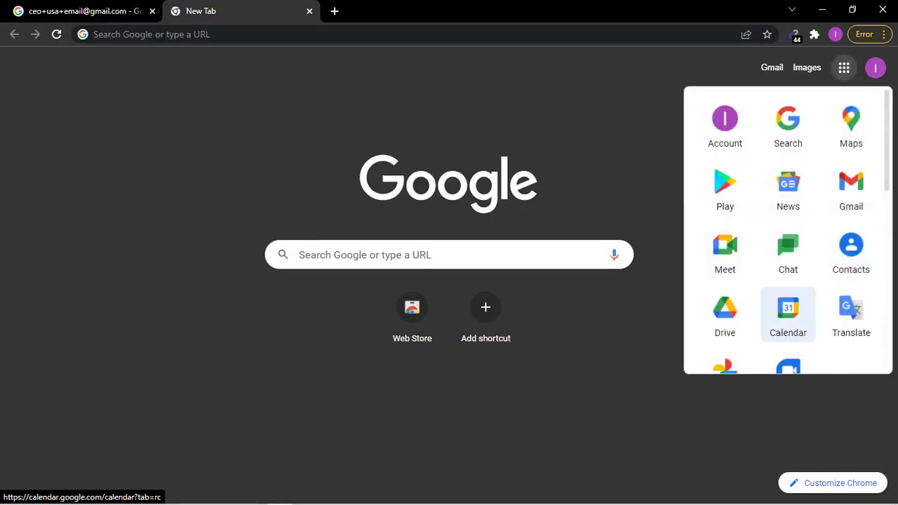
scroll(724, 314, down, 2)
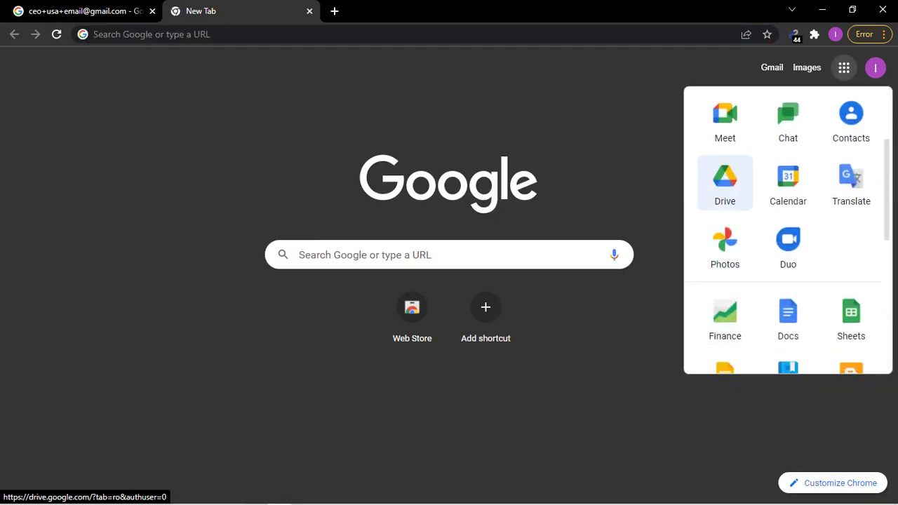
click(724, 183)
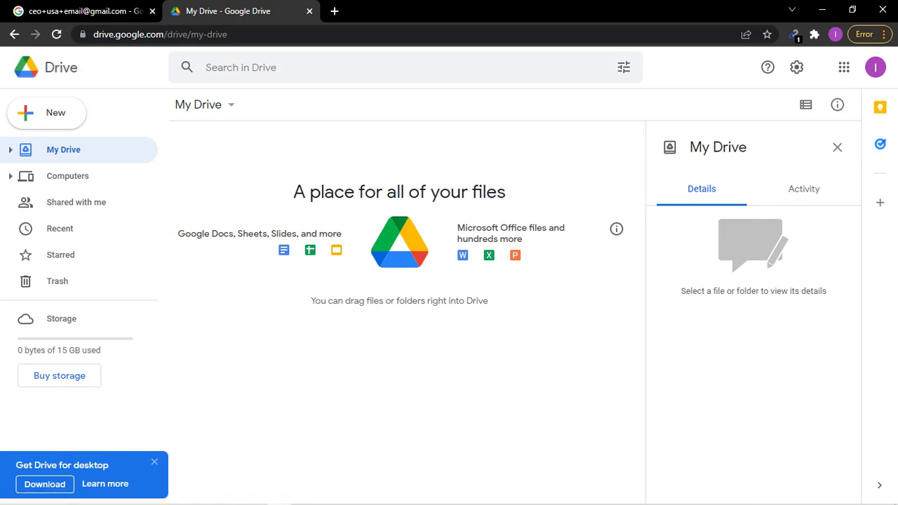
Close the My Drive details panel and create an Untitled Google Sheets spreadsheet via New.
click(837, 146)
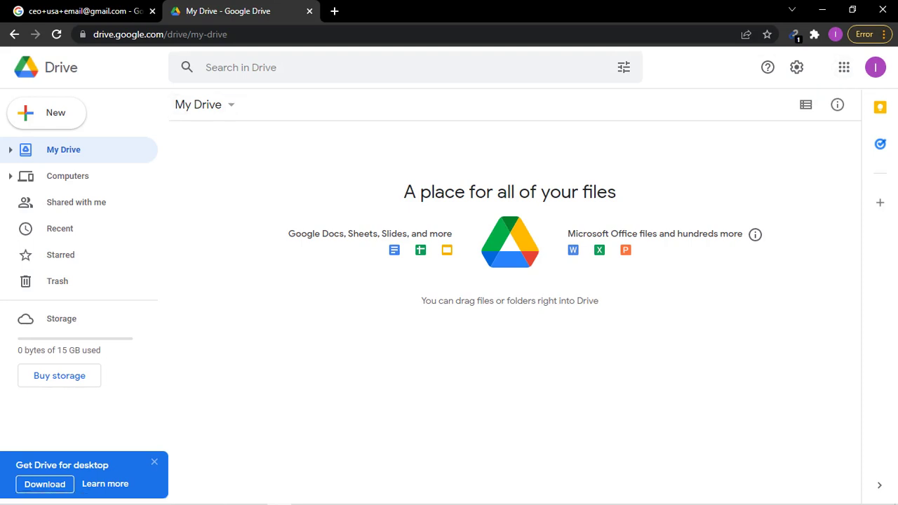
click(46, 112)
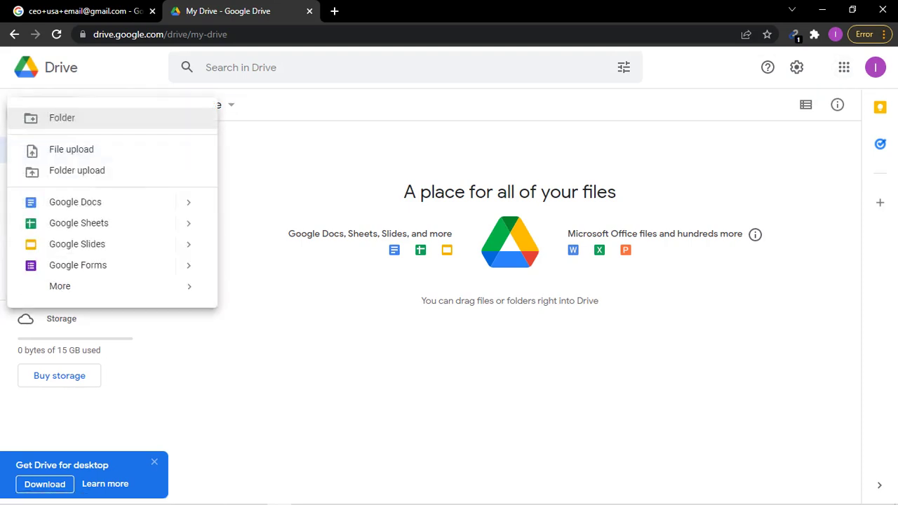
key(Escape)
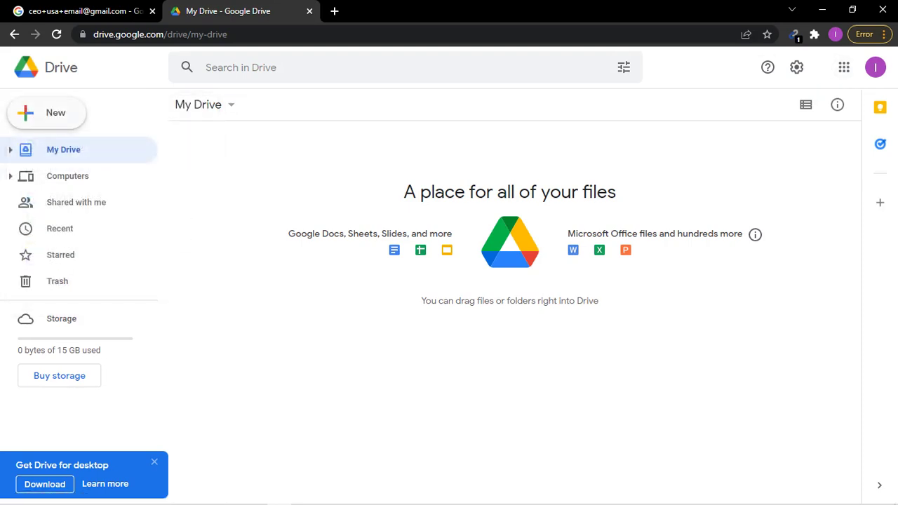
click(46, 113)
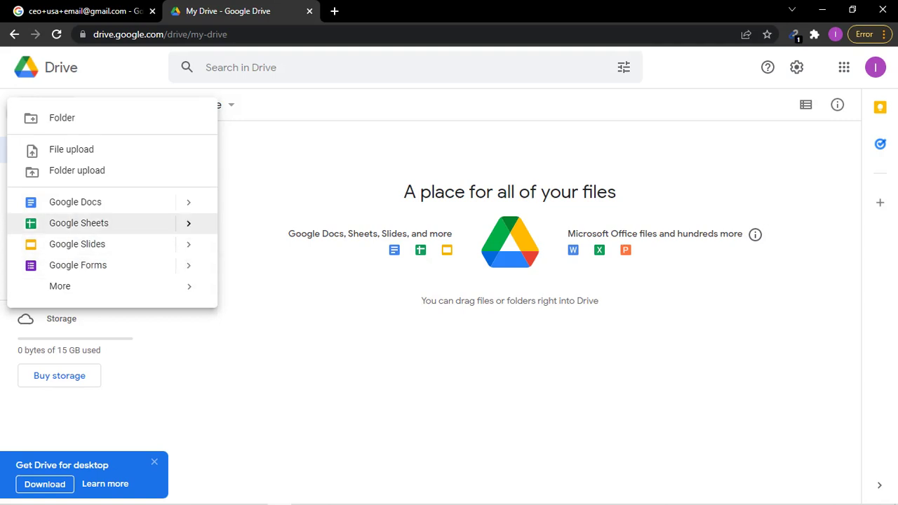
click(78, 222)
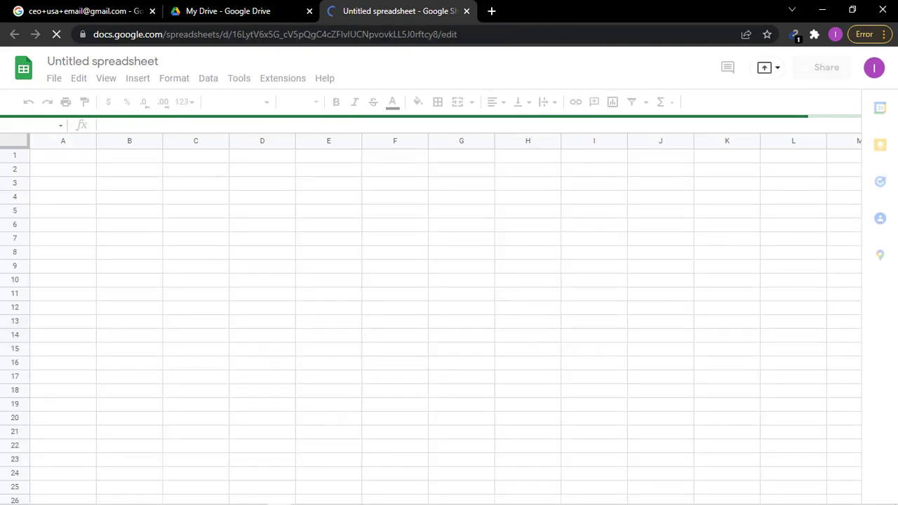
Paste the copied emails into column A starting at A1 and widen the column to fit.
right_click(79, 152)
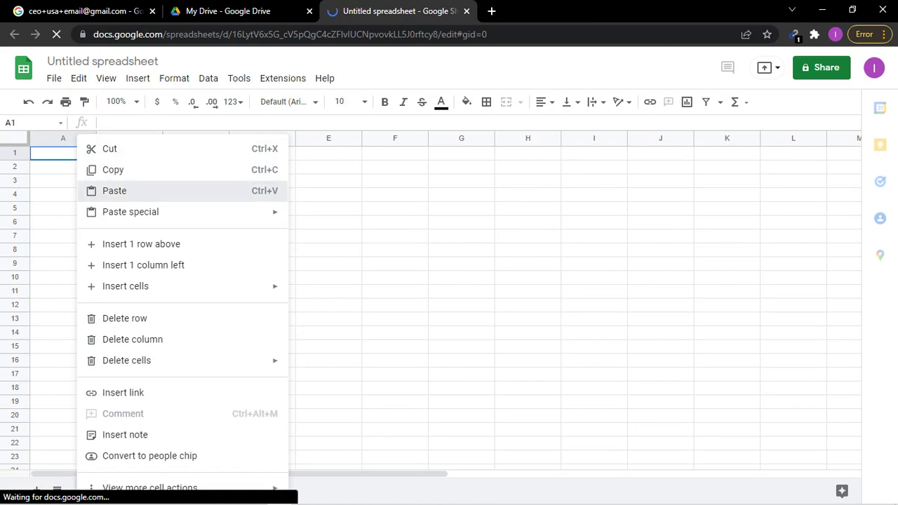
click(114, 191)
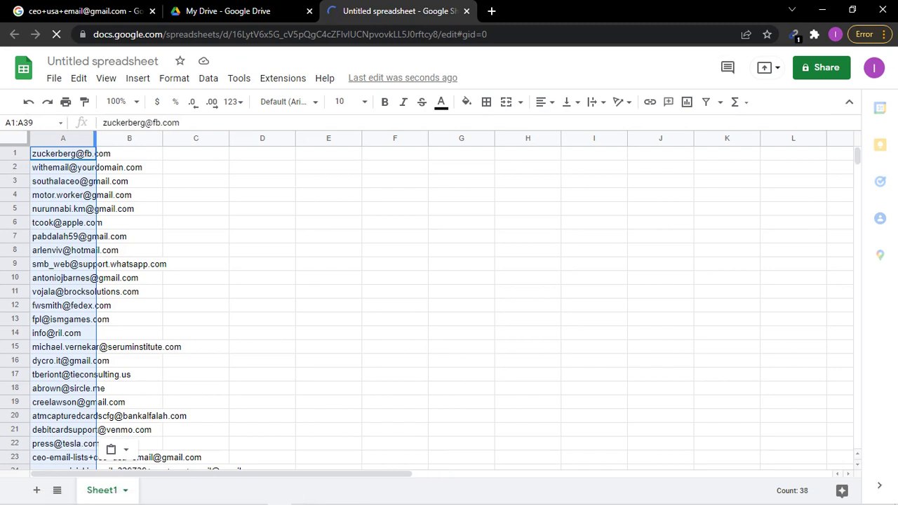
drag(94, 137, 218, 137)
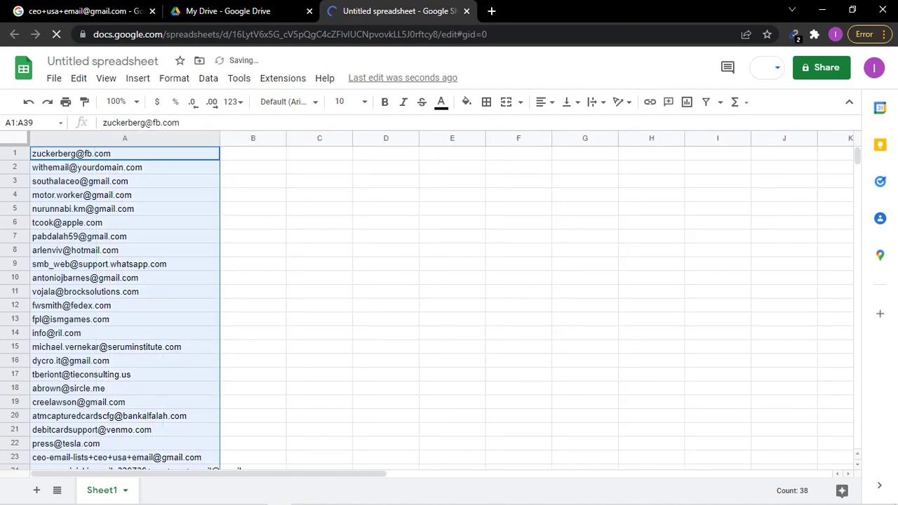
Delete the extension's upgrade notice in row 39 and return to the search results tab.
scroll(161, 294, down, 5)
scroll(161, 295, down, 1)
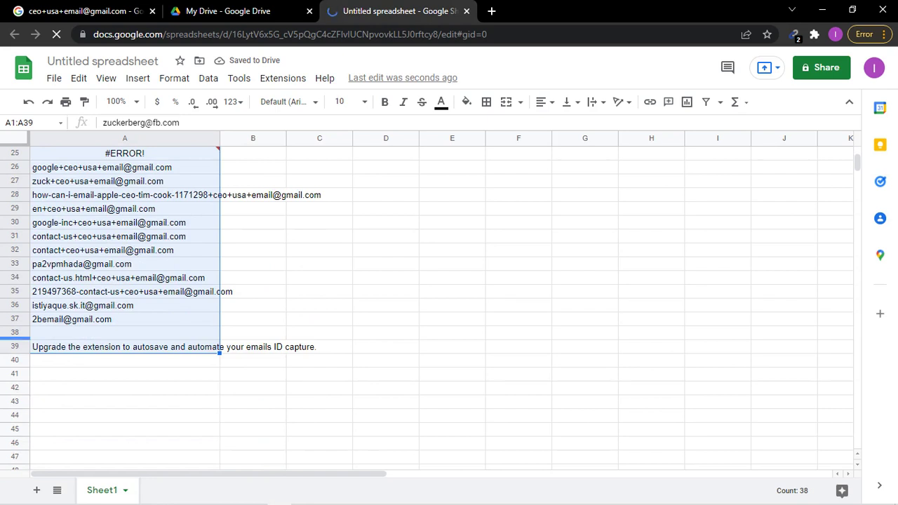
click(15, 347)
click(125, 388)
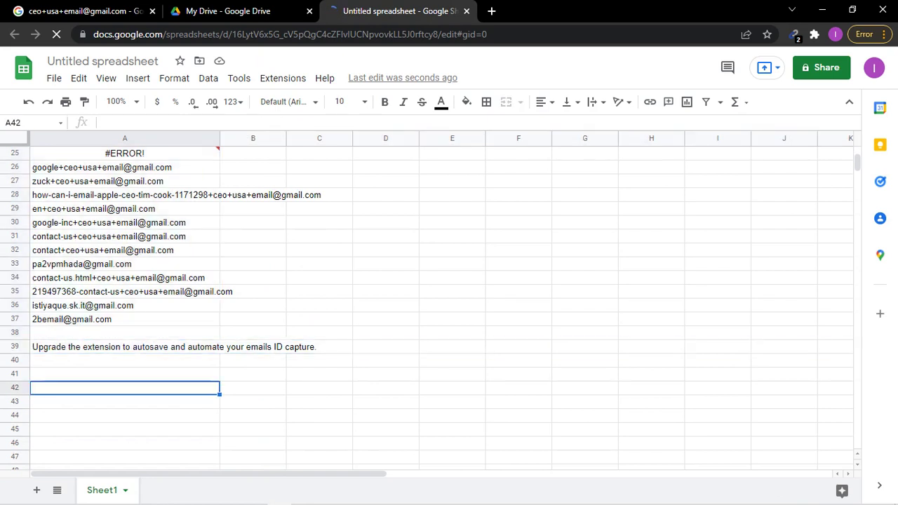
click(15, 347)
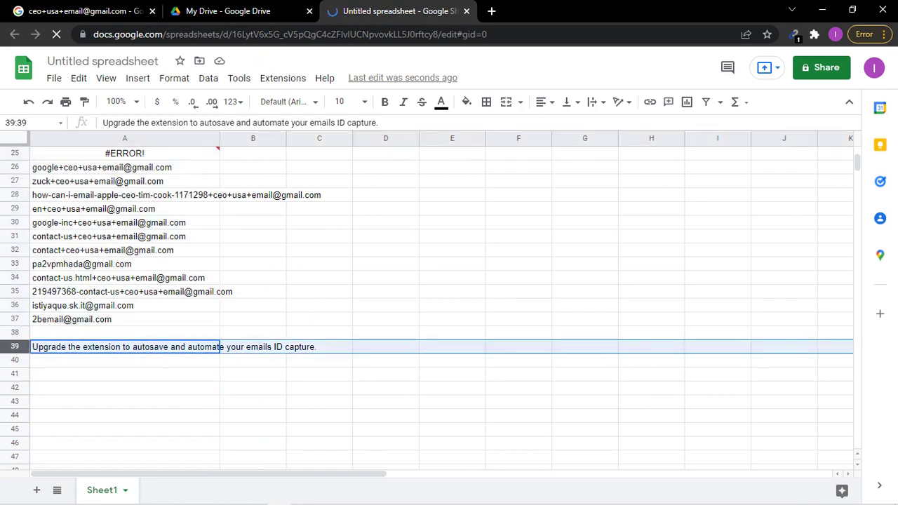
key(Delete)
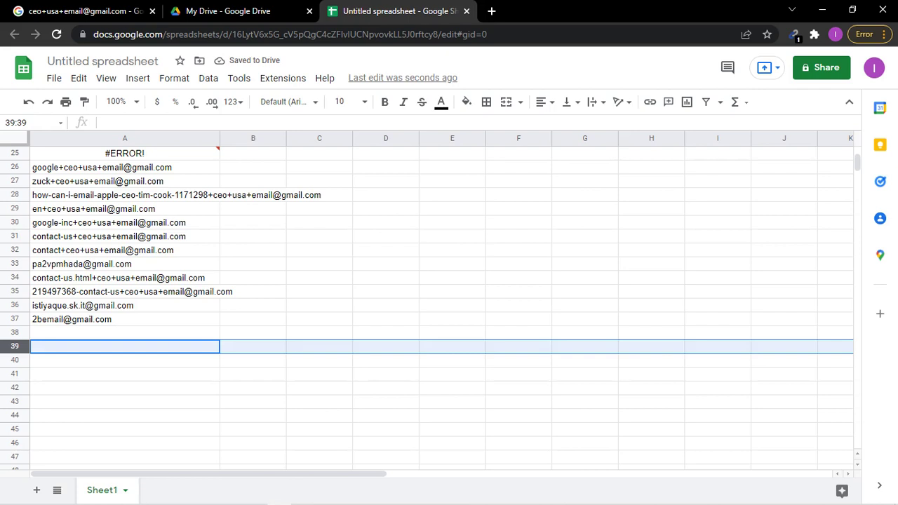
click(125, 305)
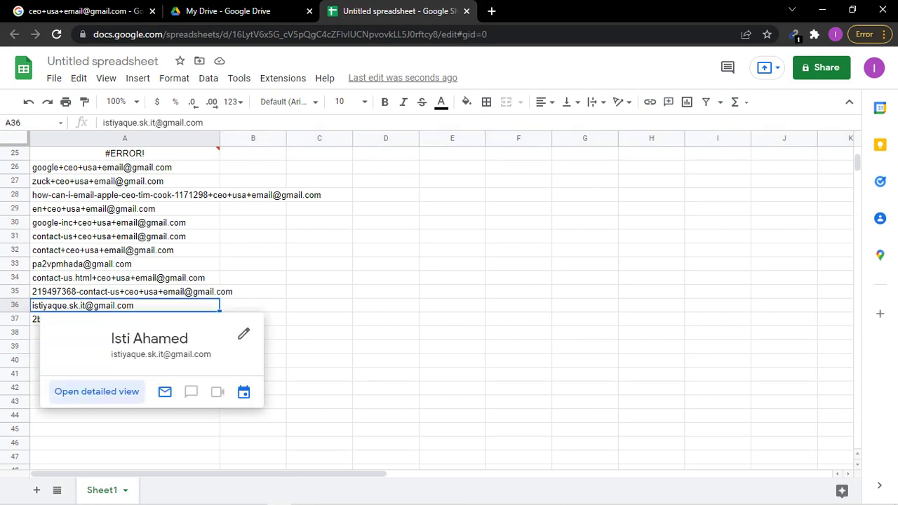
click(84, 11)
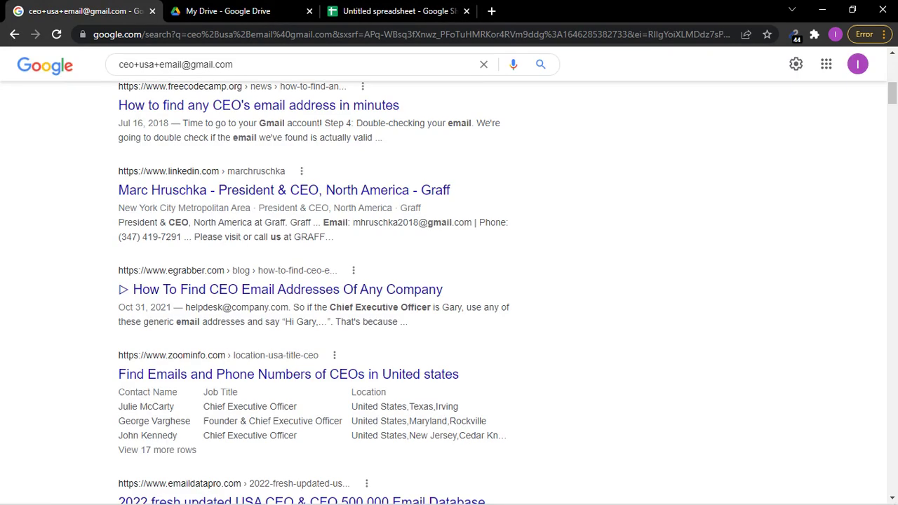
Go to page 2 of the CEO email results and copy the 32 extracted addresses.
scroll(449, 281, down, 10)
scroll(449, 281, down, 20)
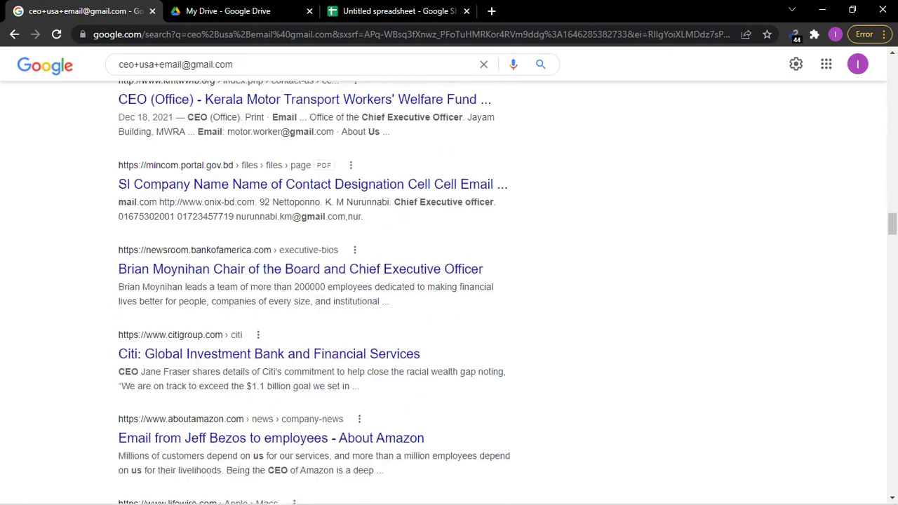
scroll(449, 280, down, 20)
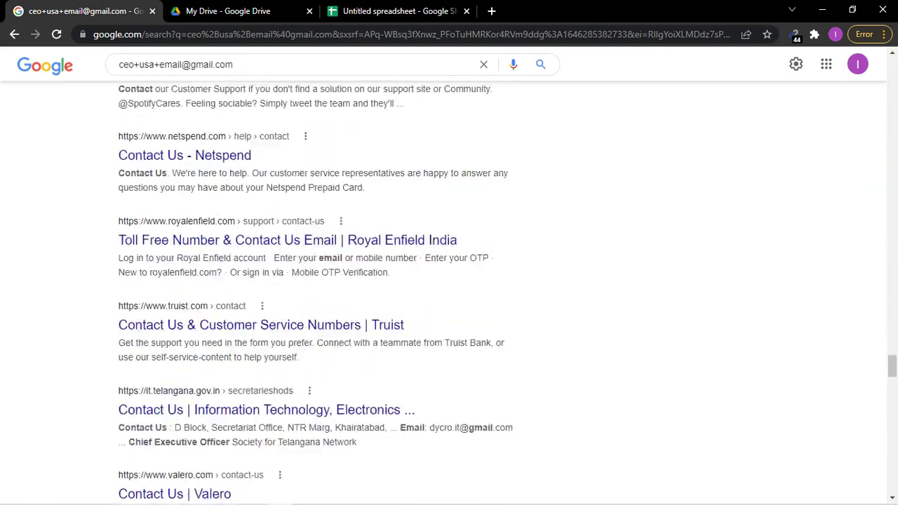
scroll(372, 401, down, 10)
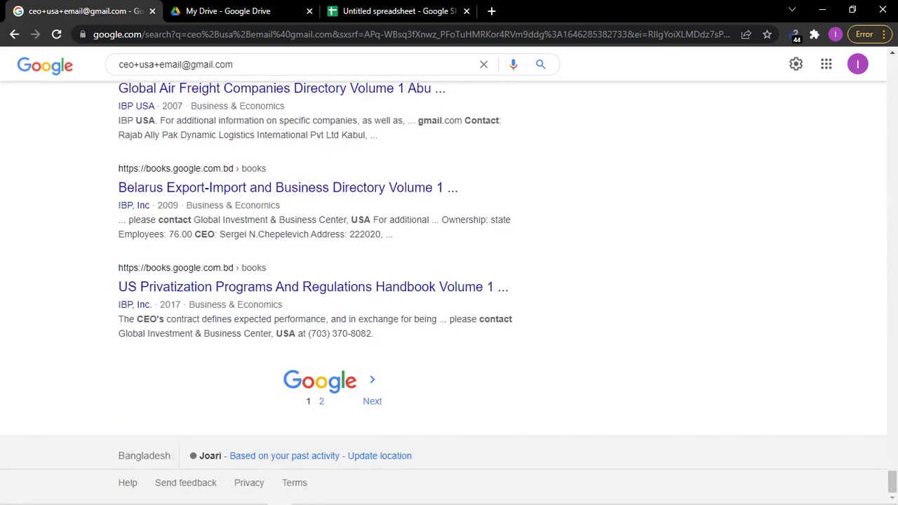
click(371, 400)
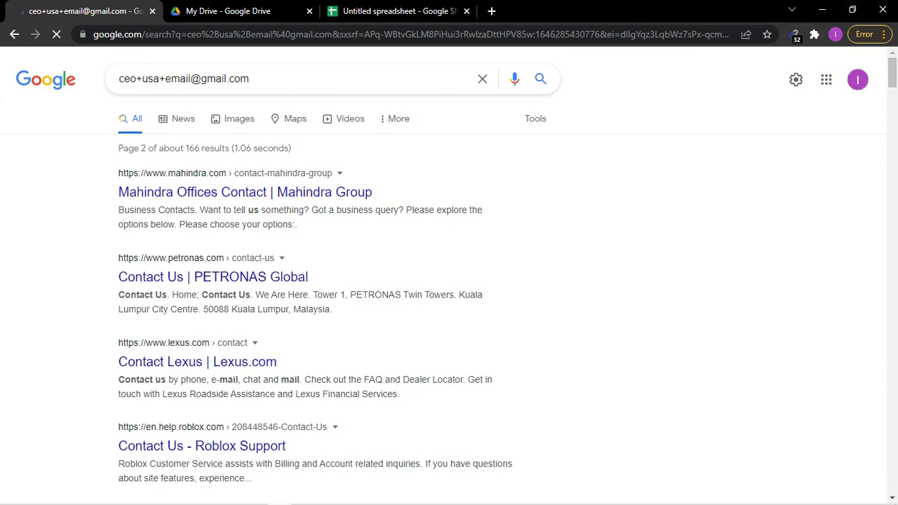
click(795, 33)
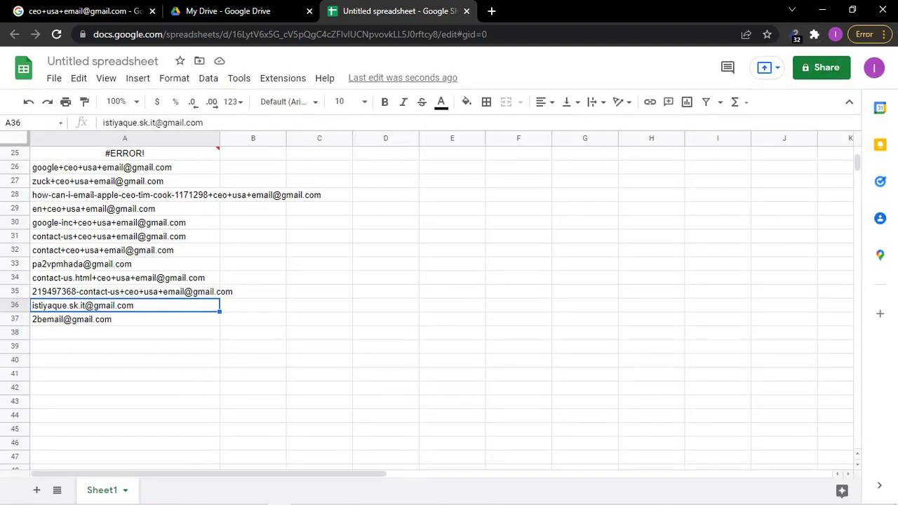
Paste the page-2 emails starting at cell A38, then return to the search results tab.
click(97, 332)
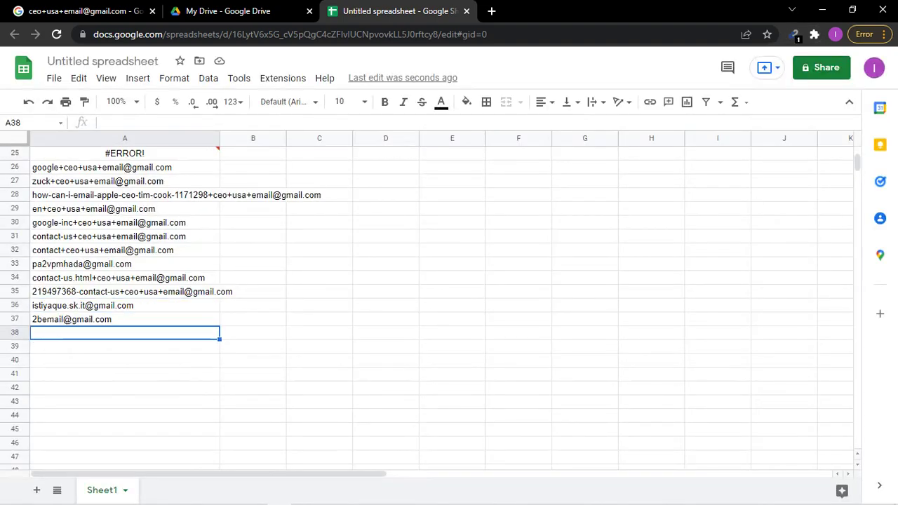
right_click(98, 332)
click(134, 169)
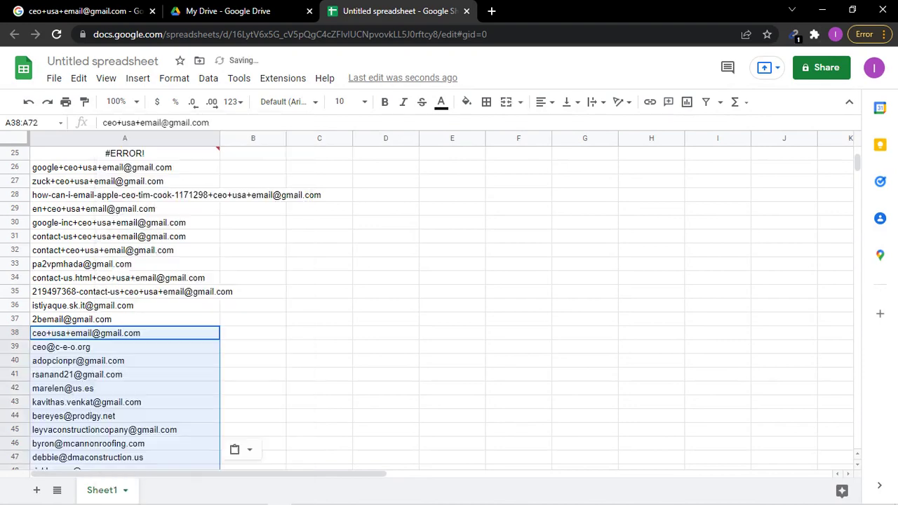
scroll(449, 301, down, 7)
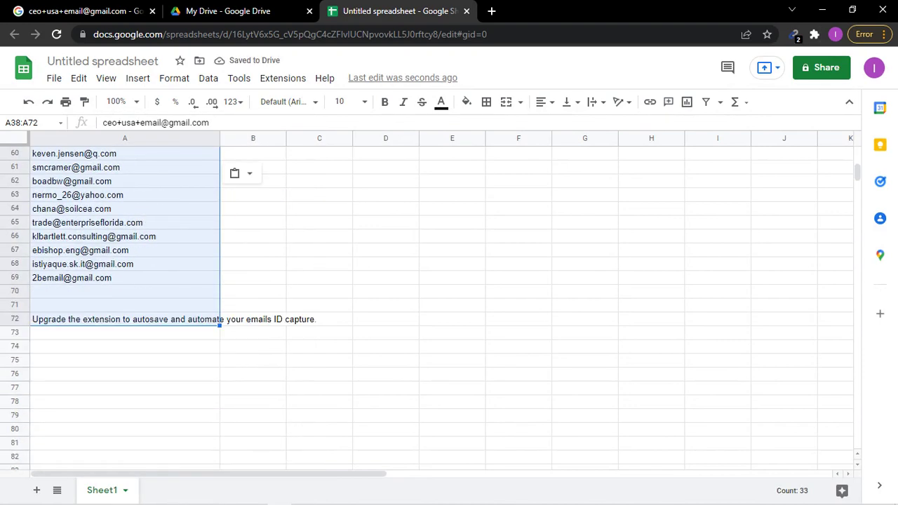
click(14, 319)
click(125, 360)
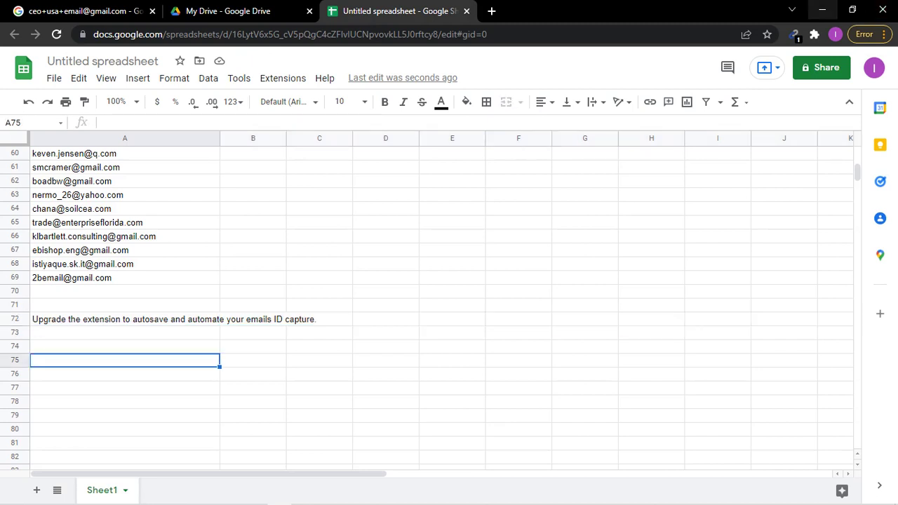
key(ctrl+1)
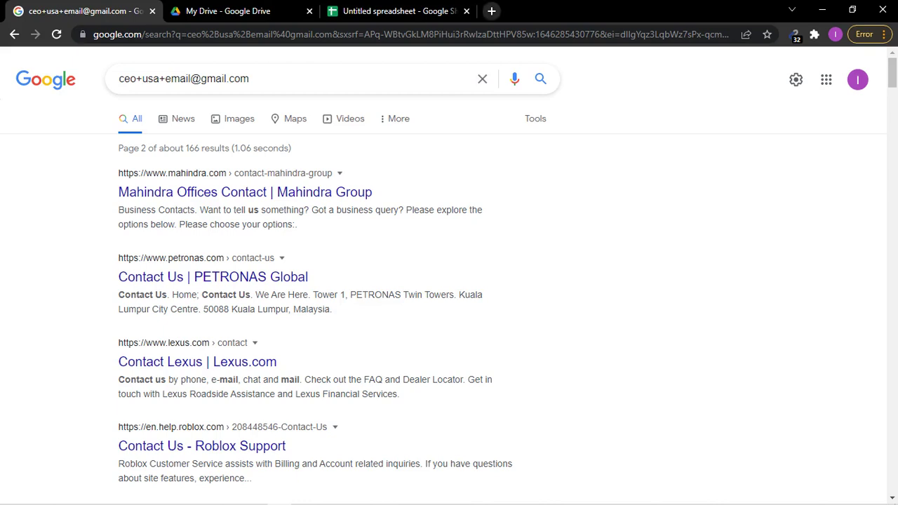
Open a blank new tab, then return to page 2 of the CEO USA Gmail email results.
click(491, 11)
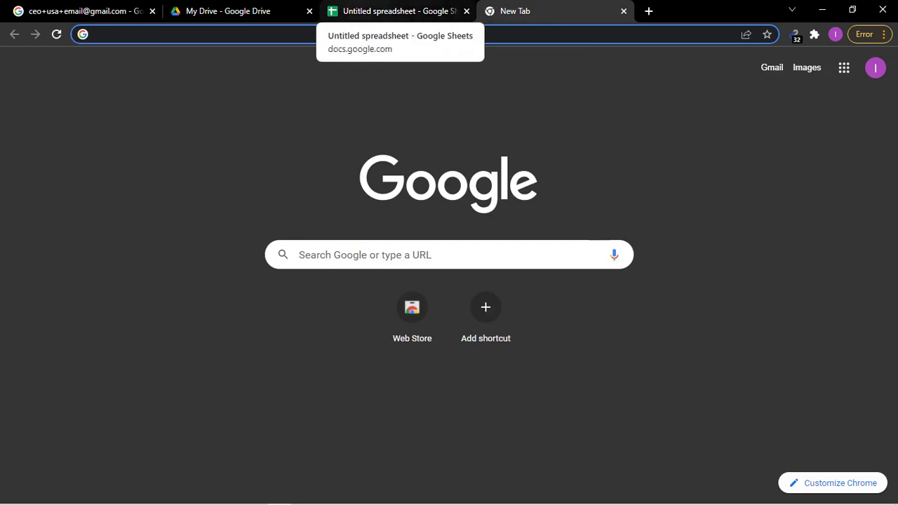
click(77, 11)
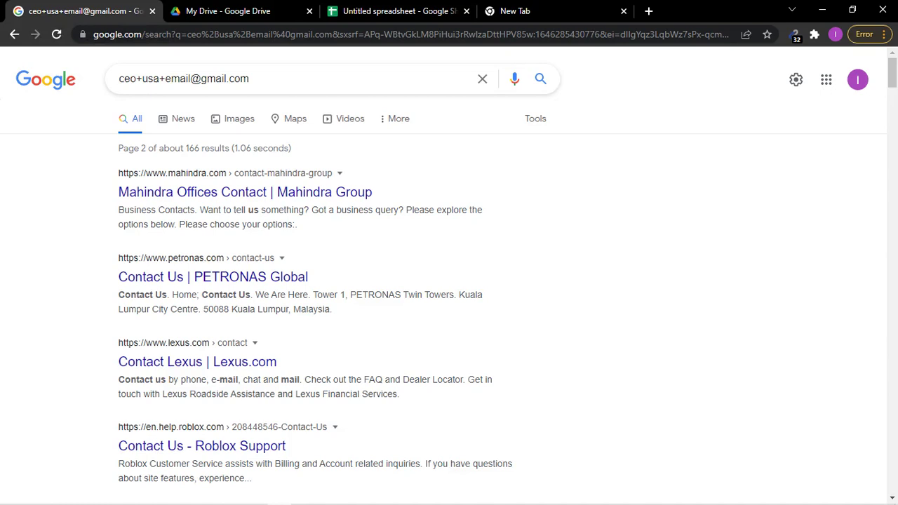
drag(215, 79, 229, 79)
key(Escape)
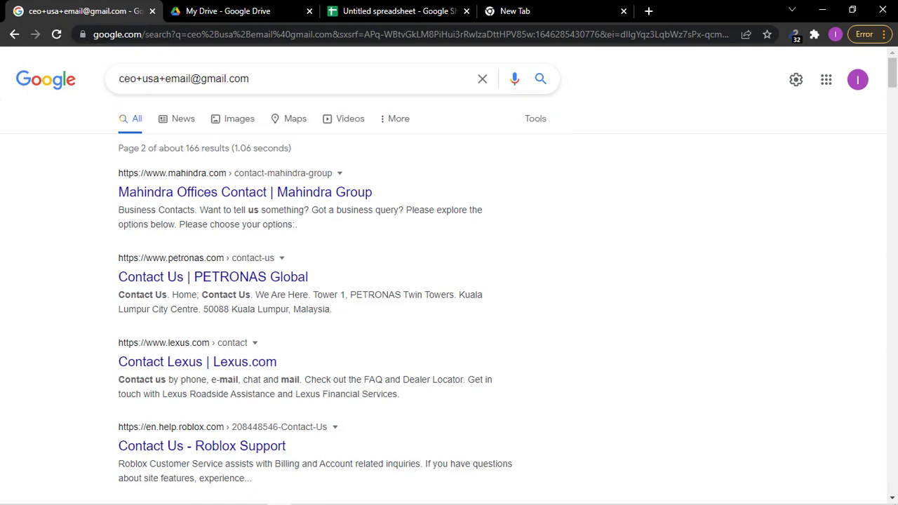